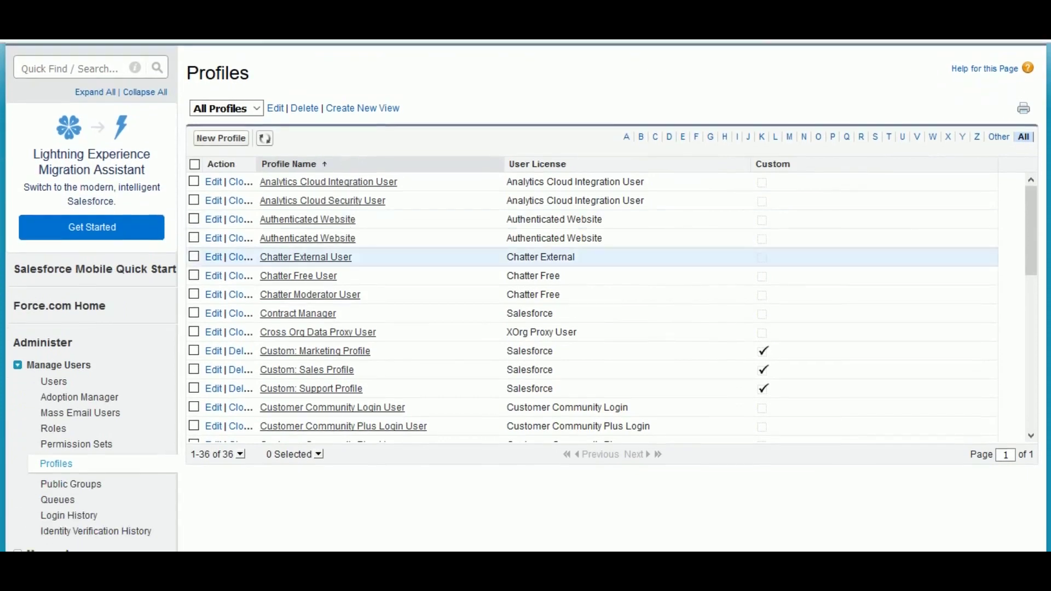
- Open the System Administrator profile and locate its Customize Application permission
click(875, 140)
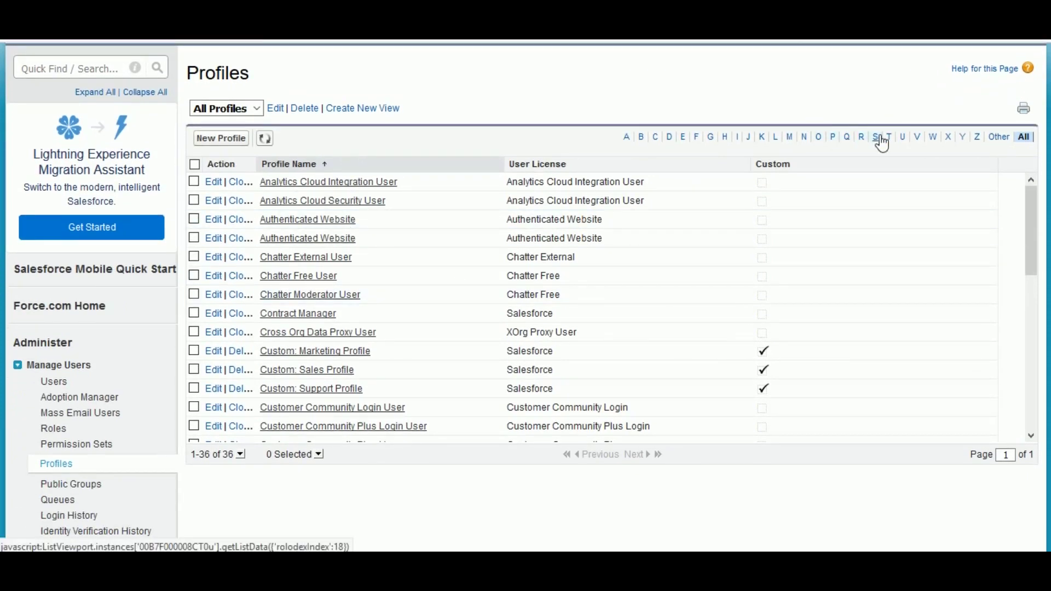
click(324, 263)
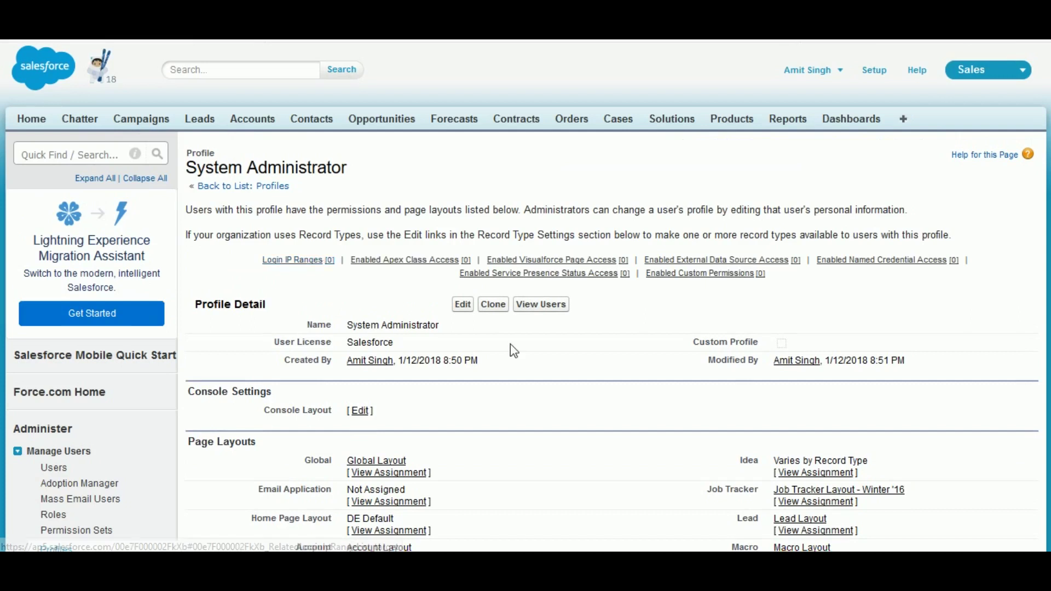
scroll(511, 344, down, 1)
key(ctrl+f)
text(Customi)
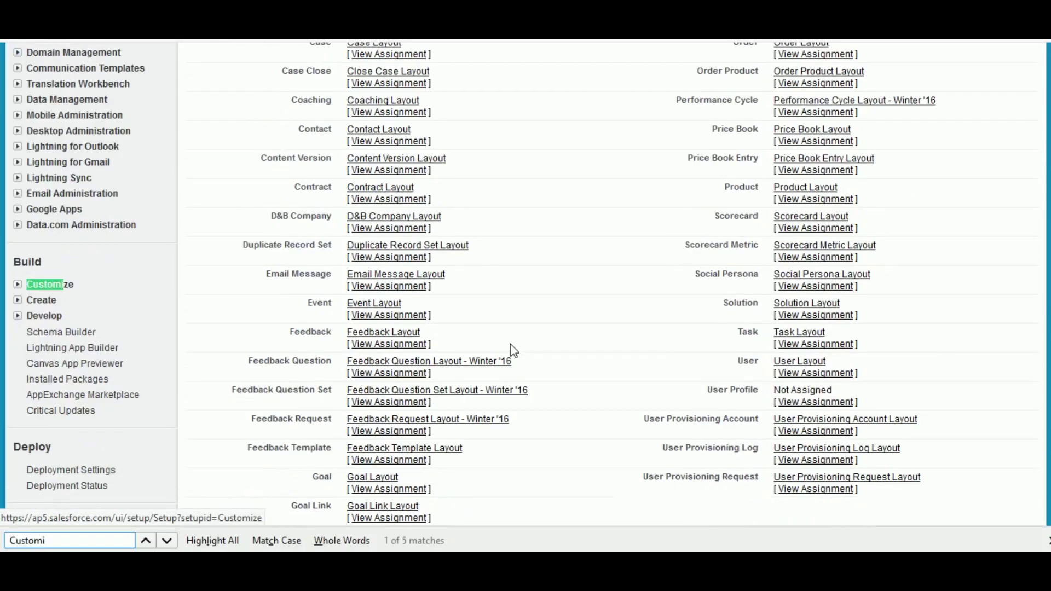
text(ze A)
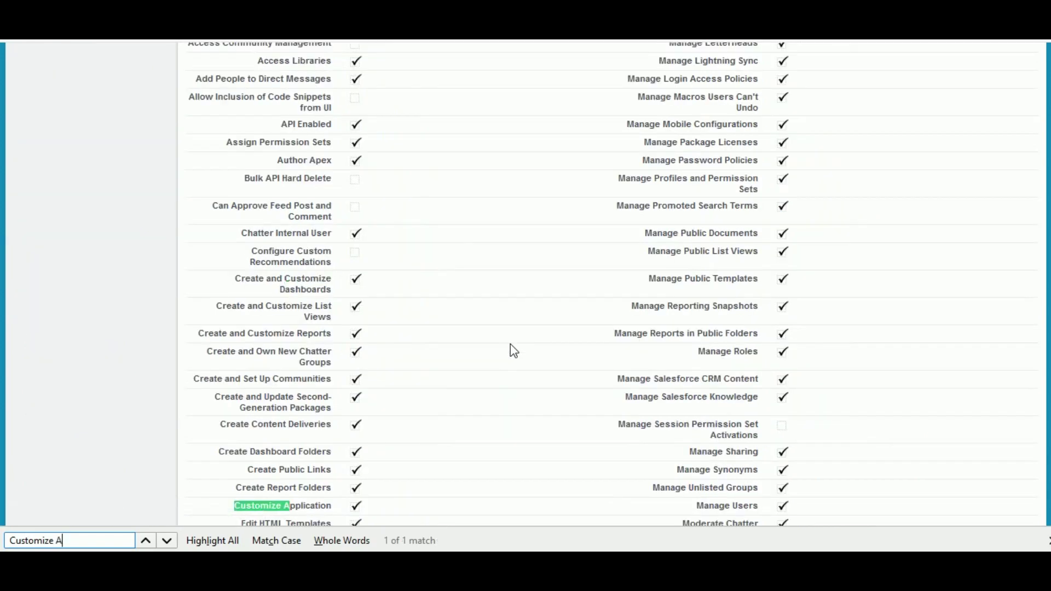
scroll(443, 406, down, 1)
click(371, 475)
drag(372, 476, 230, 469)
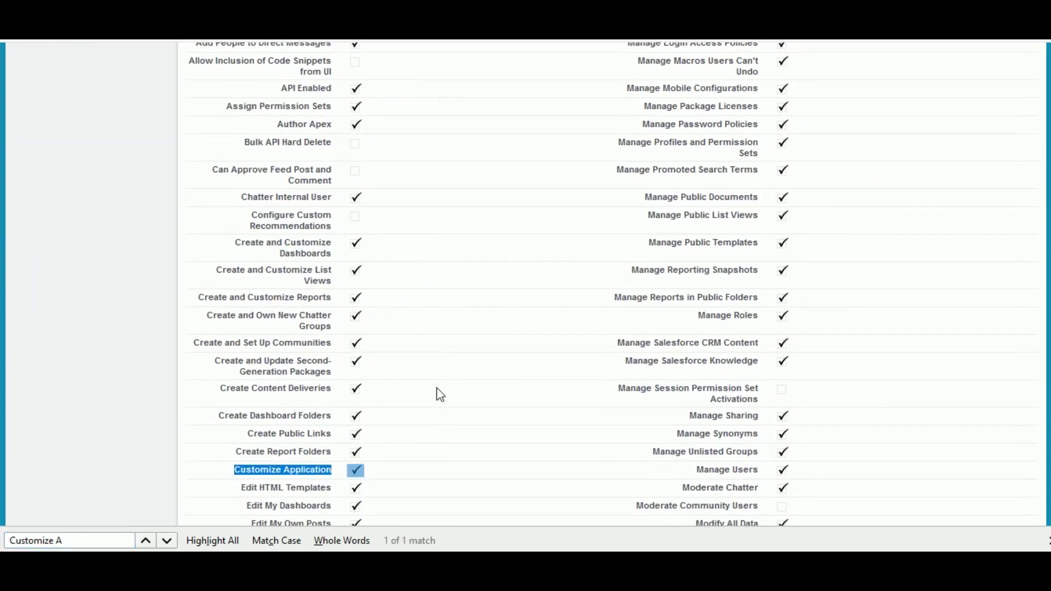
- Enable Live Agent for the organization in Live Agent Settings and save the settings
key(Home)
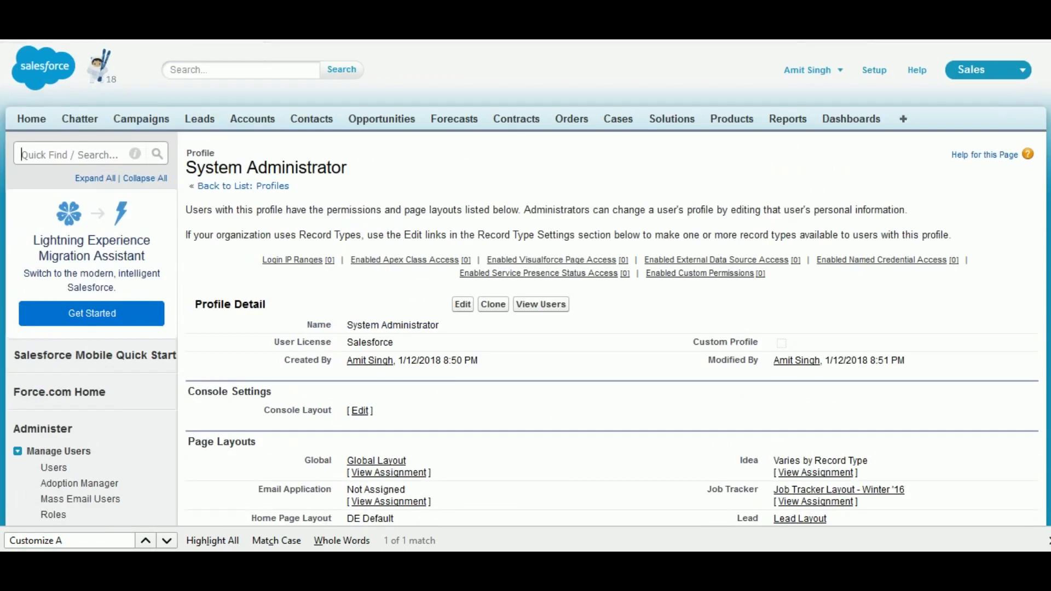
text(Live A)
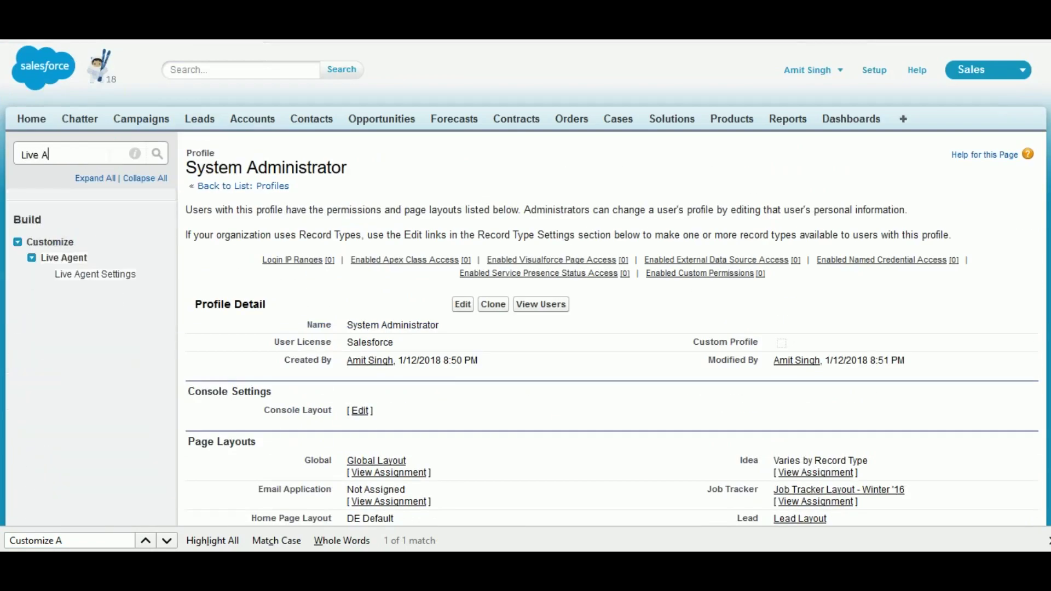
click(120, 277)
click(224, 351)
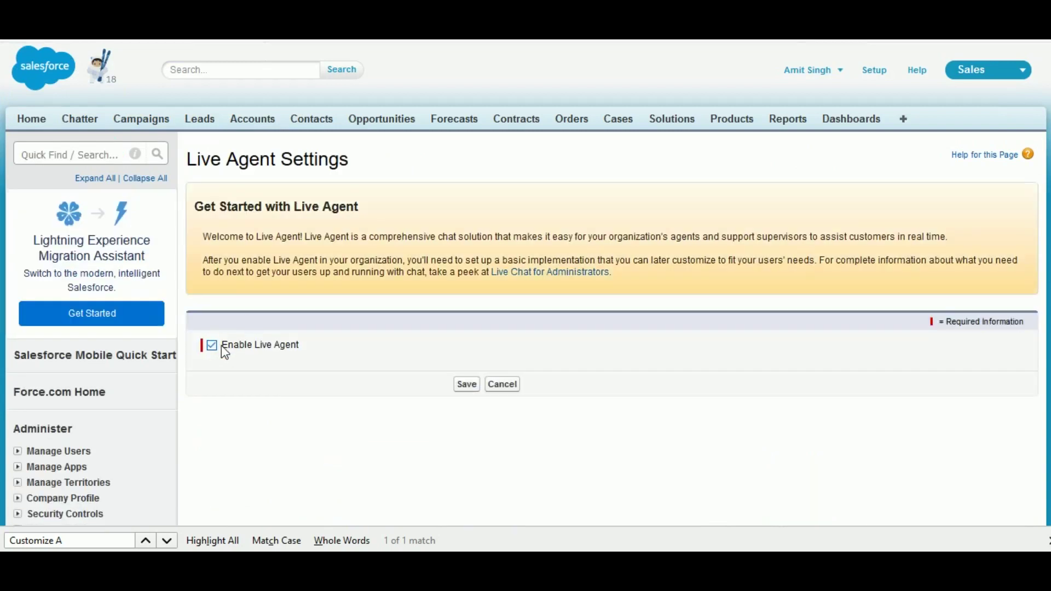
click(466, 385)
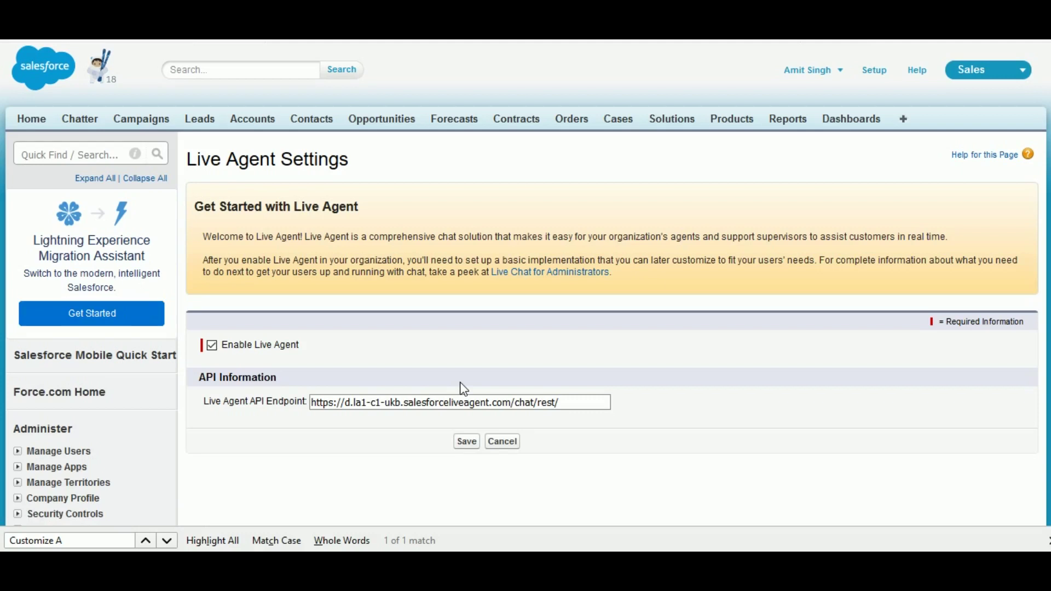
key(F7)
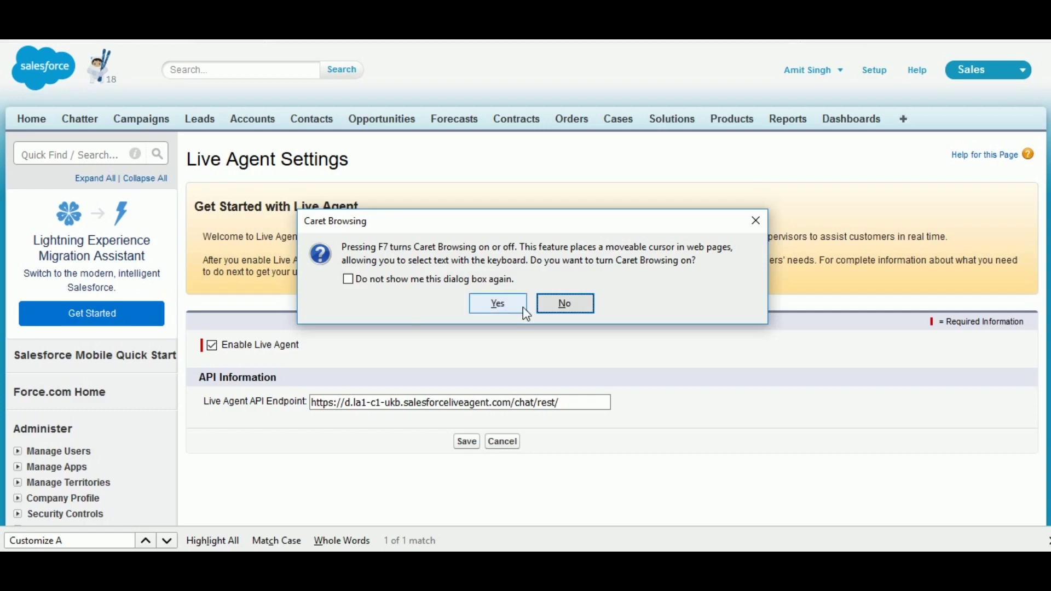
click(558, 305)
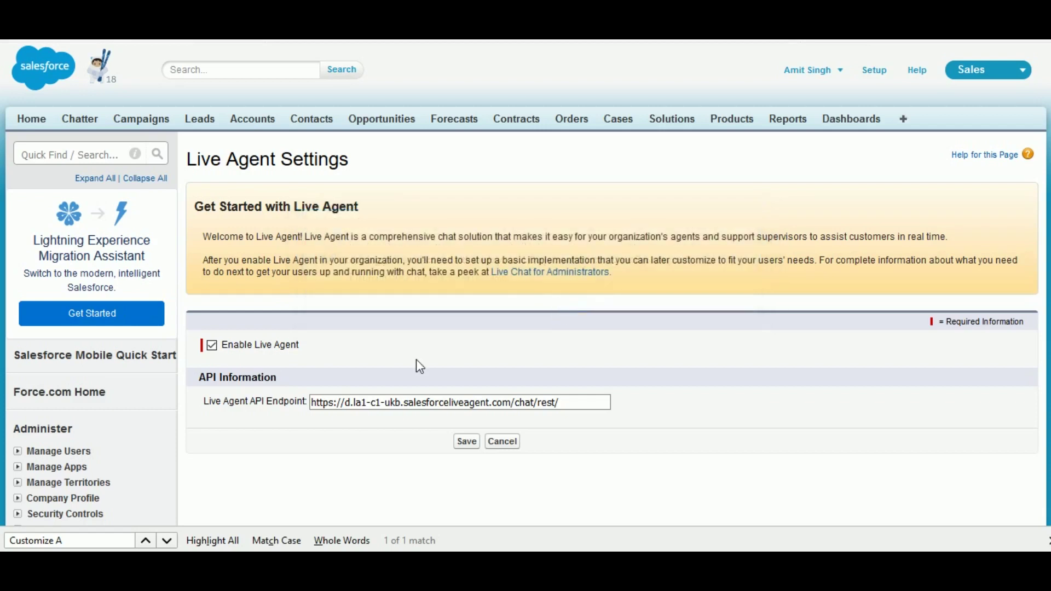
click(468, 442)
drag(438, 237, 455, 237)
- Find the Users setup page and open the record of the user with the System Administrator profile
click(72, 156)
text(users)
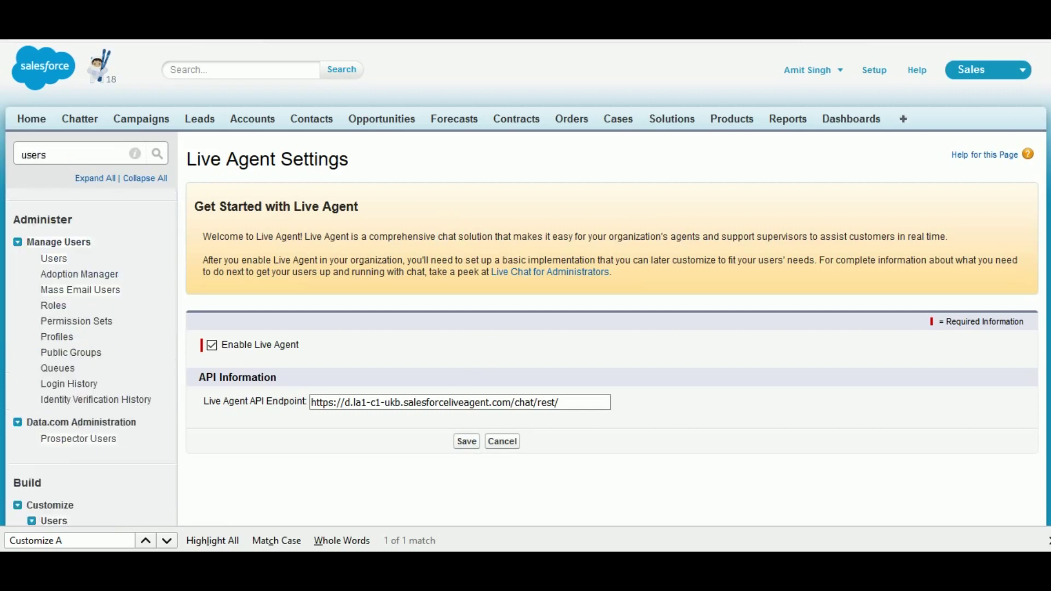
click(55, 261)
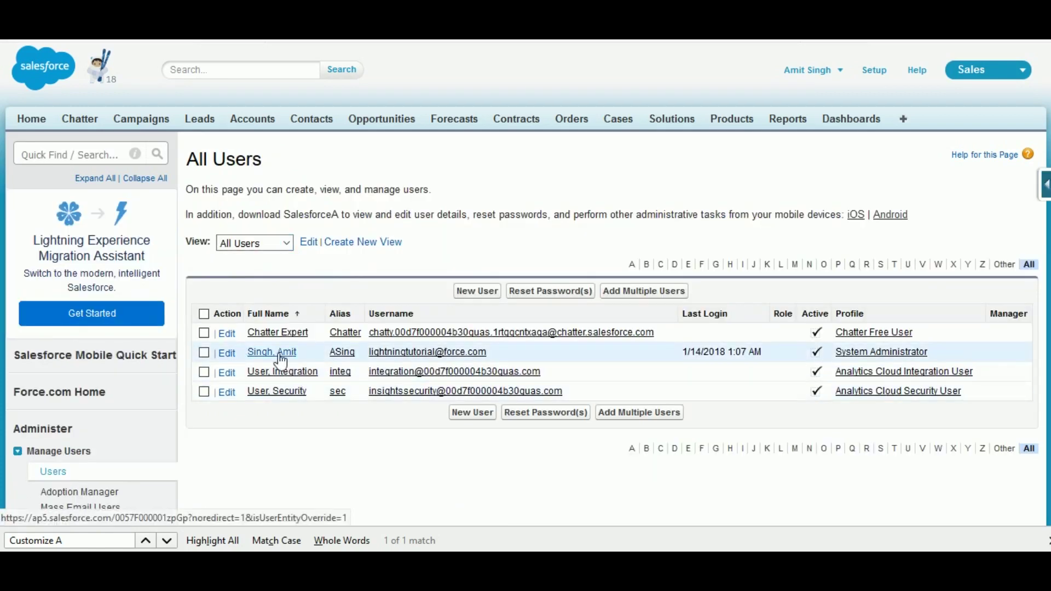
click(274, 353)
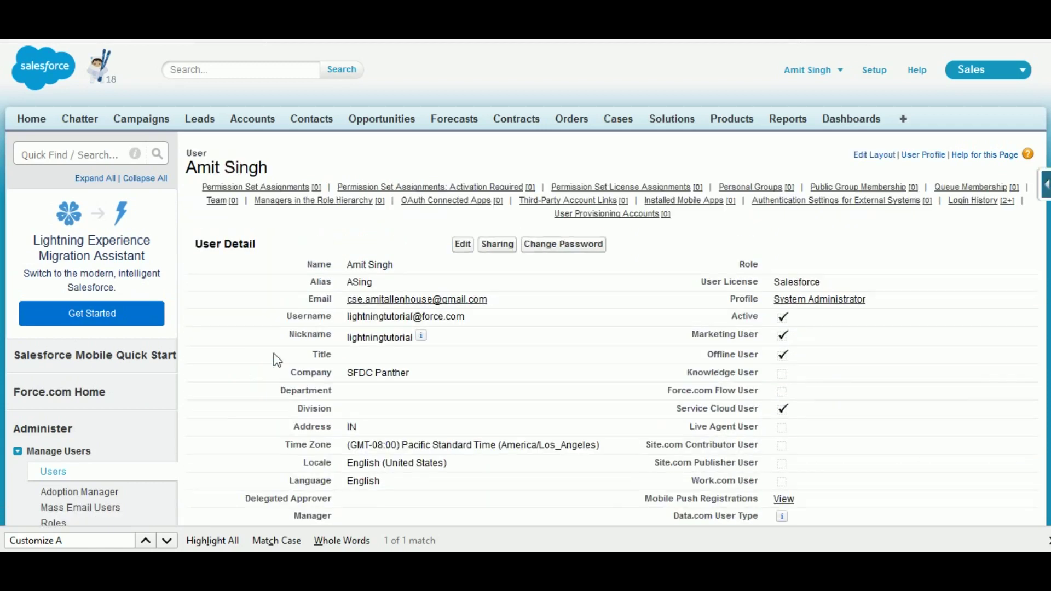
- Edit the user to turn on the Live Agent User option and save the record
click(464, 249)
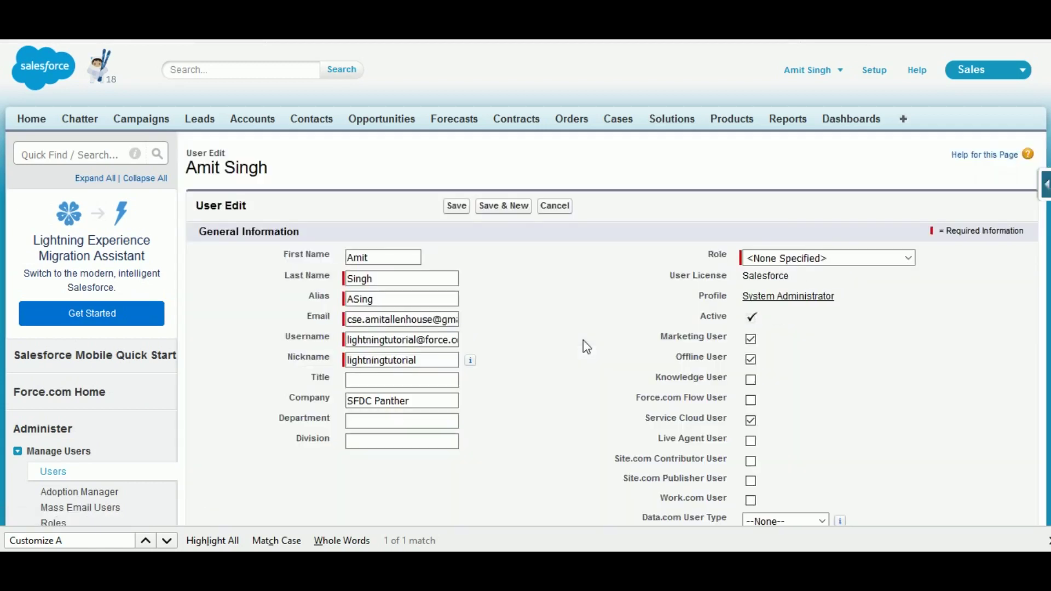
scroll(583, 347, down, 1)
drag(659, 426, 728, 423)
click(774, 434)
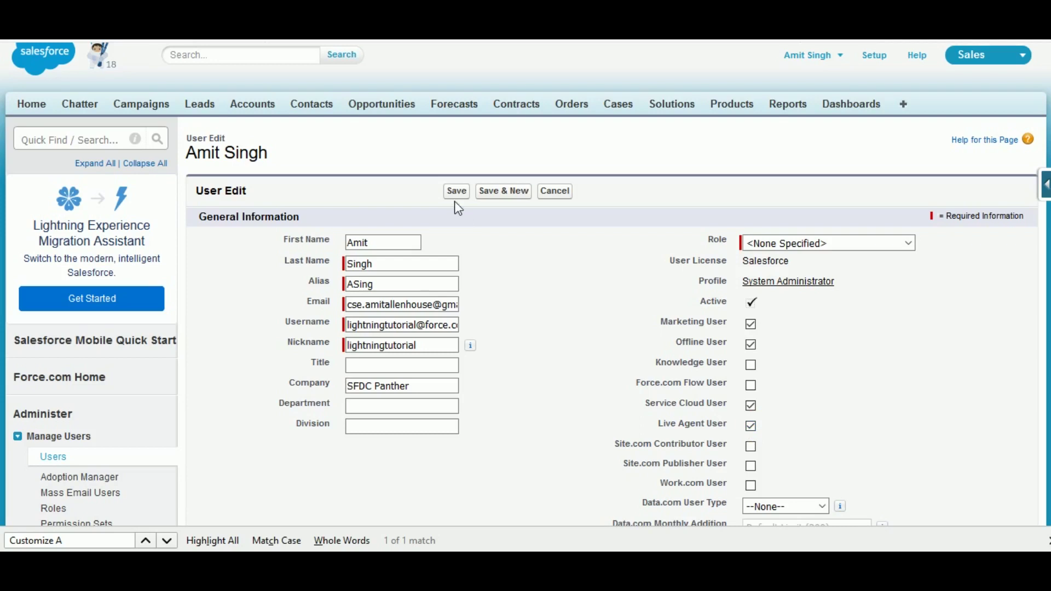
scroll(520, 250, down, 1)
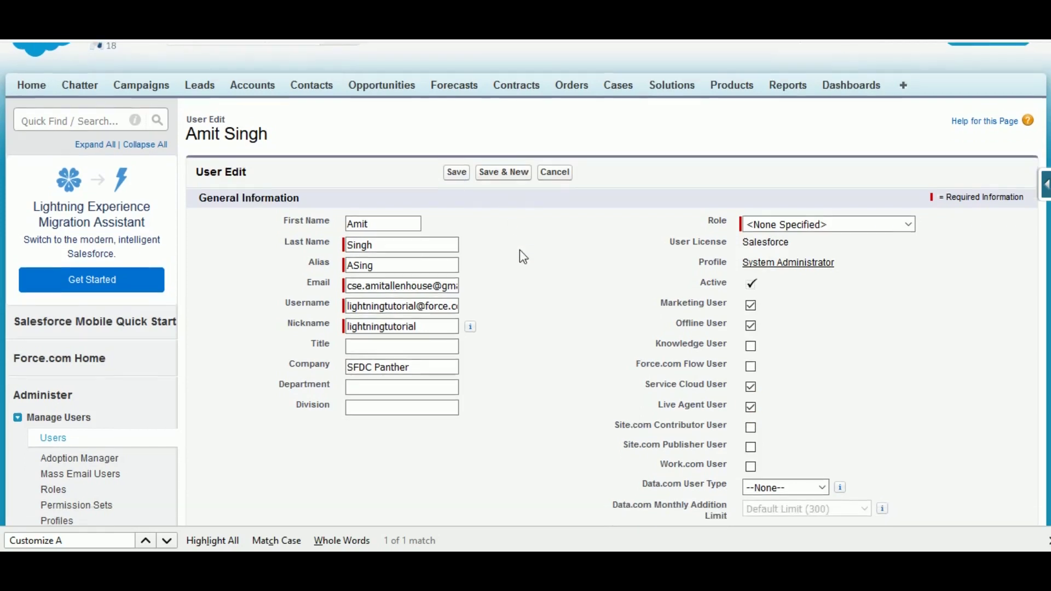
scroll(523, 257, up, 2)
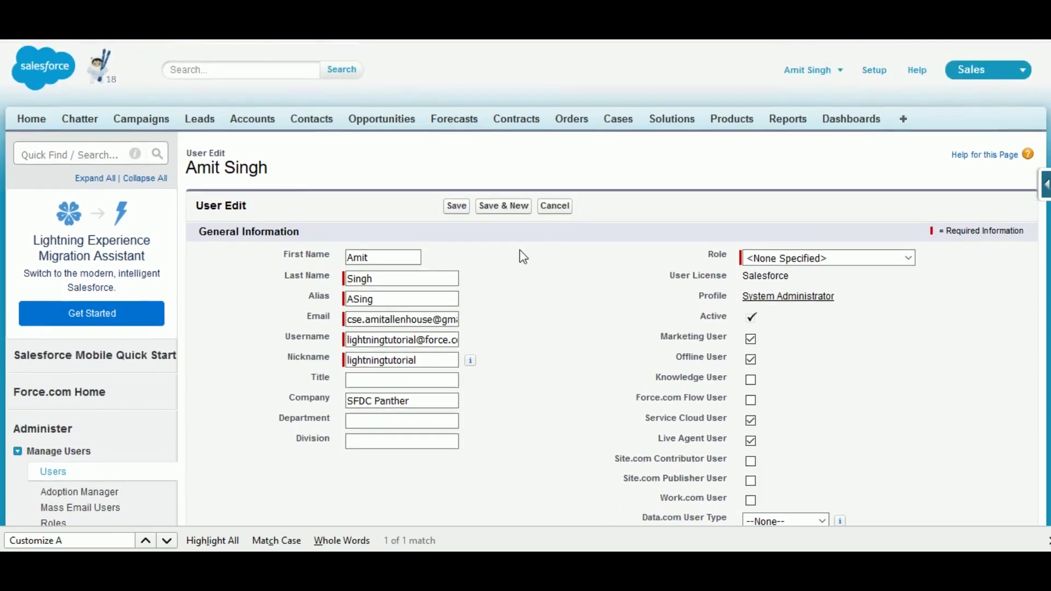
click(456, 212)
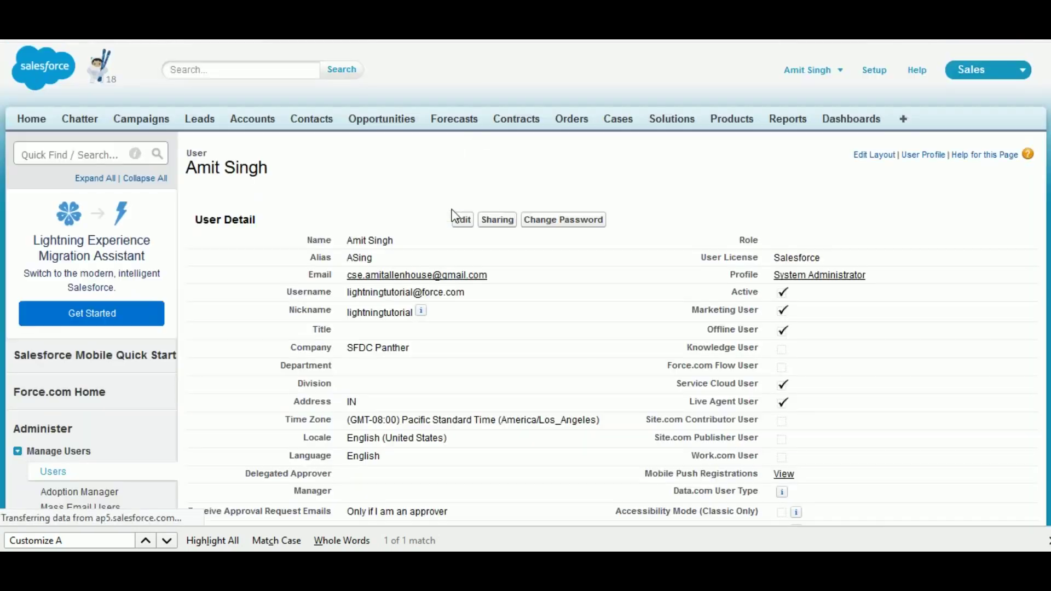
- Find the Live Agent Skills setup page and start a new skill
mouse_move(459, 217)
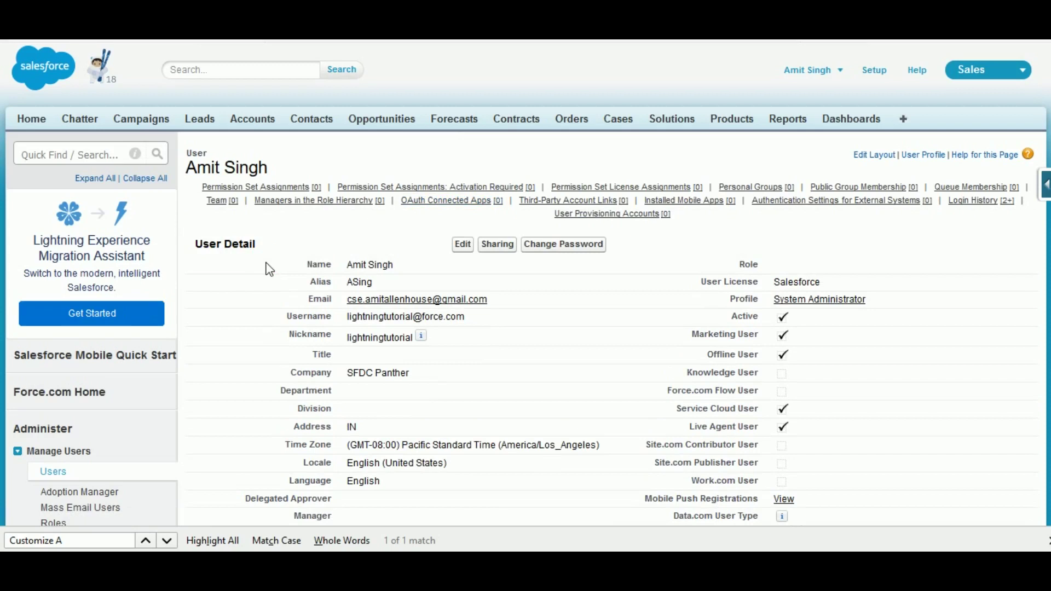
click(33, 155)
text(skills)
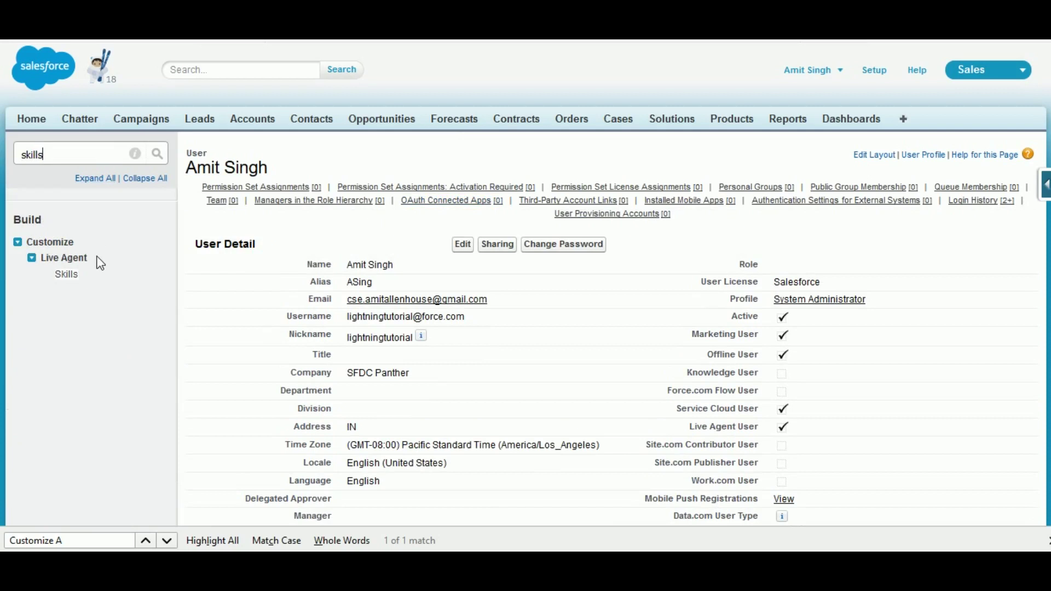
click(66, 275)
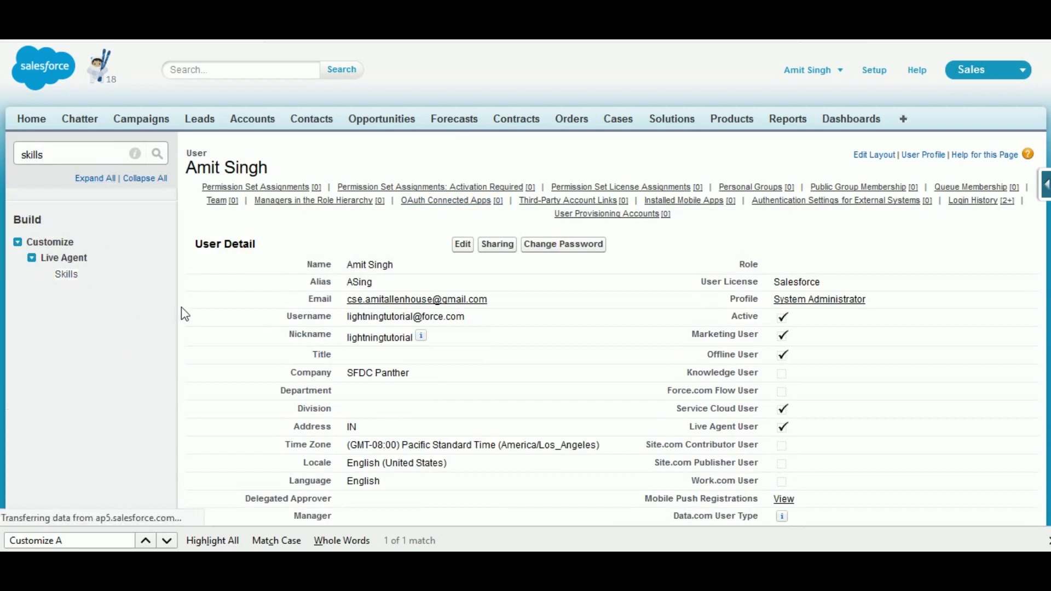
click(457, 277)
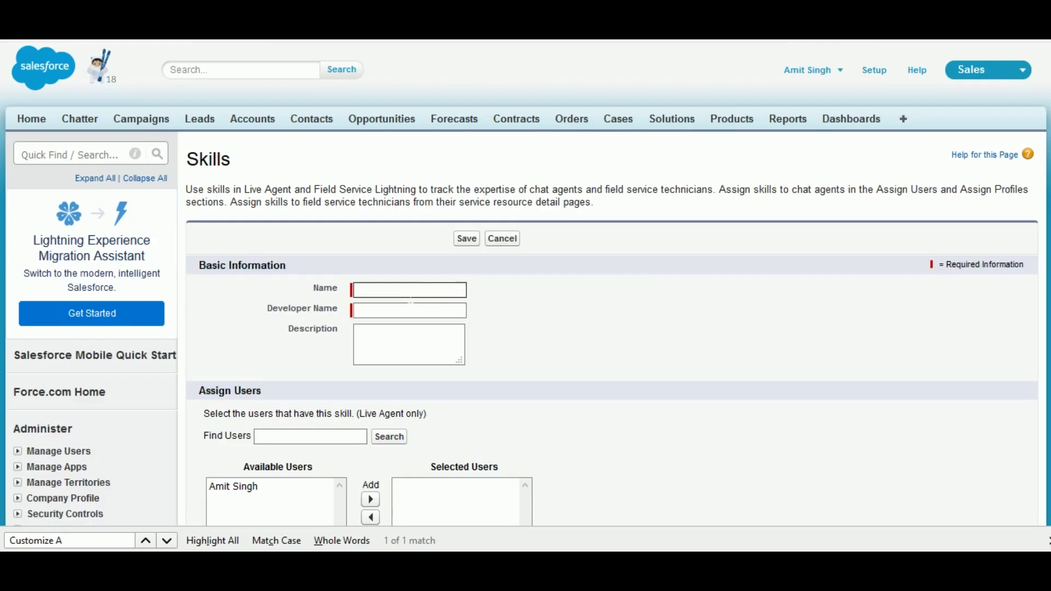
- Name the skill Cases and describe it as "Skill used to handle the cases."
text(Cases)
key(Tab)
key(Tab)
text(Test)
key(BackSpace)
key(BackSpace)
key(BackSpace)
text(S)
key(BackSpace)
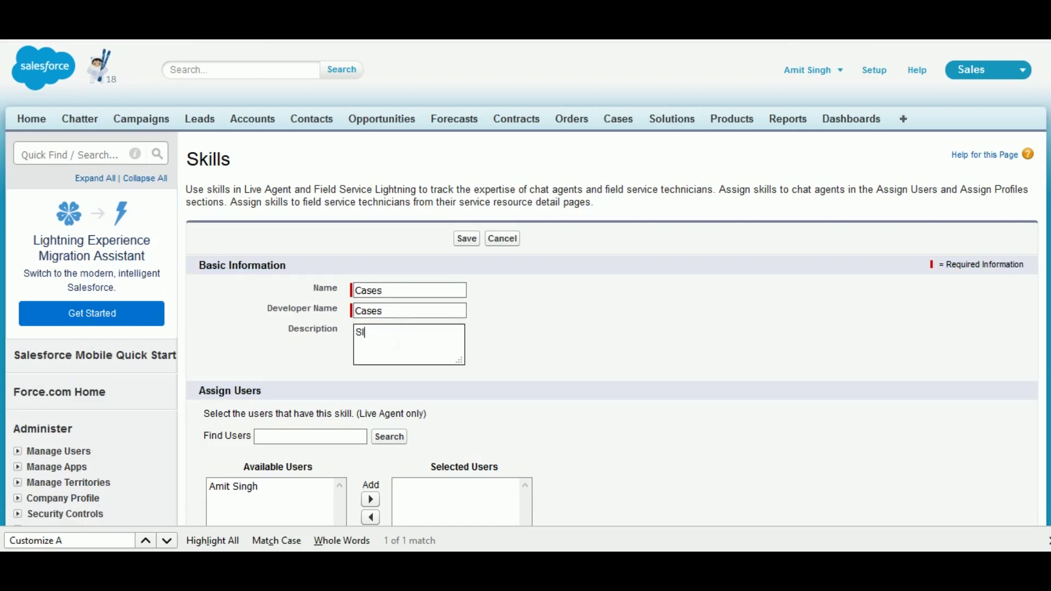
text(kill used to handle the cases)
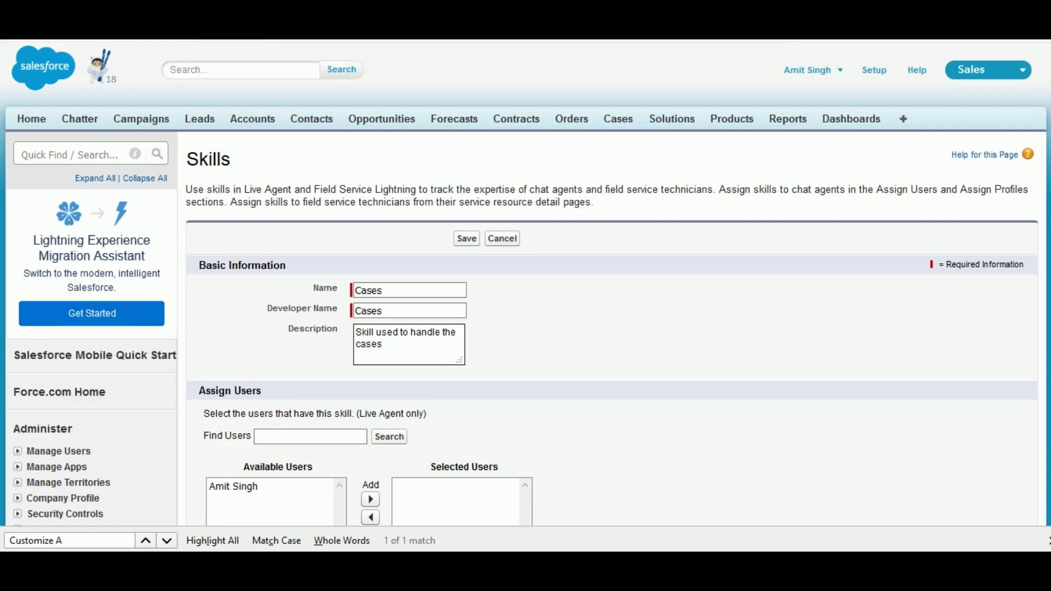
- Assign the available user to the Cases skill
scroll(257, 383, down, 3)
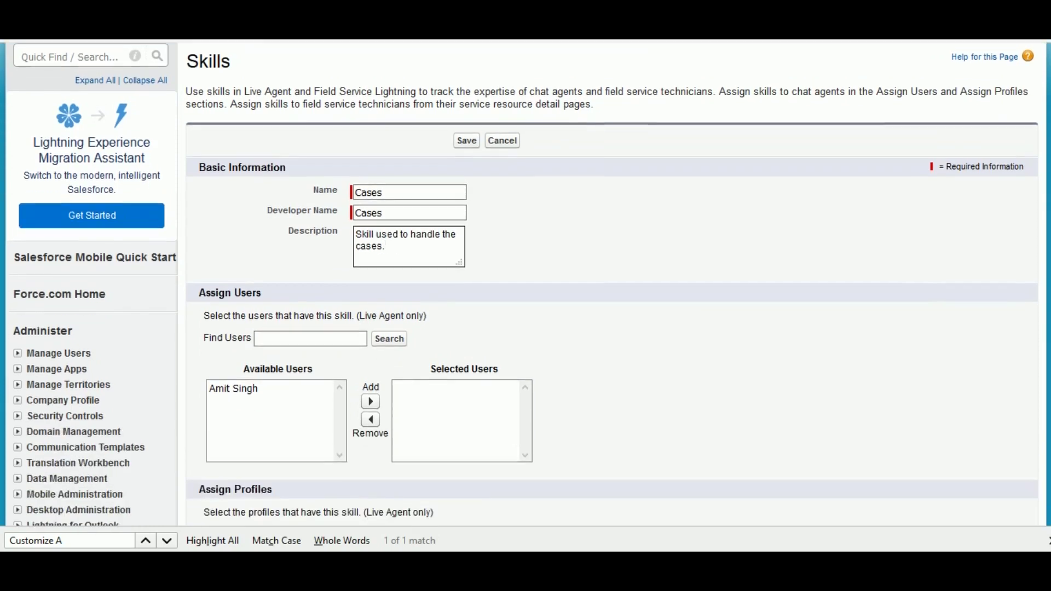
click(257, 388)
click(371, 402)
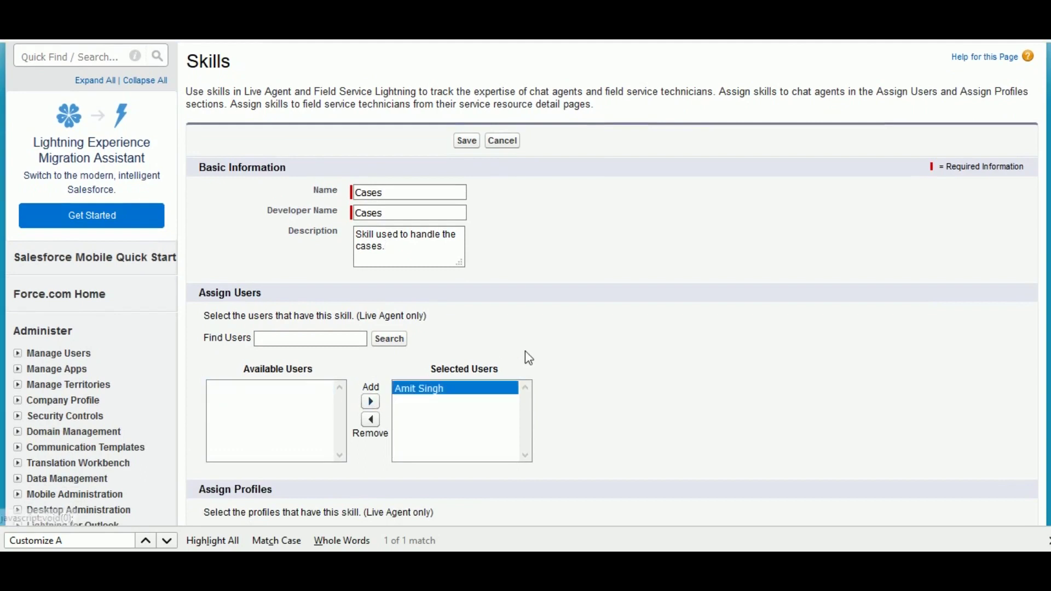
- Assign the Custom: Sales Profile to the Cases skill and save the skill
scroll(527, 329, down, 3)
scroll(526, 357, down, 3)
click(340, 344)
mouse_move(343, 345)
mouse_down()
mouse_move(342, 385)
mouse_move(340, 354)
mouse_up()
click(276, 348)
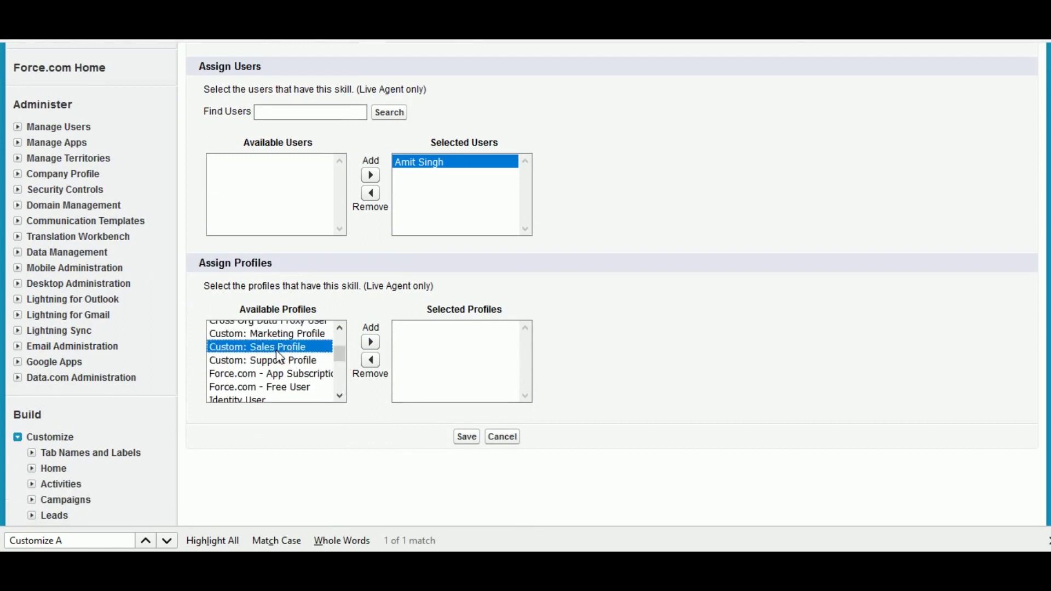
click(371, 342)
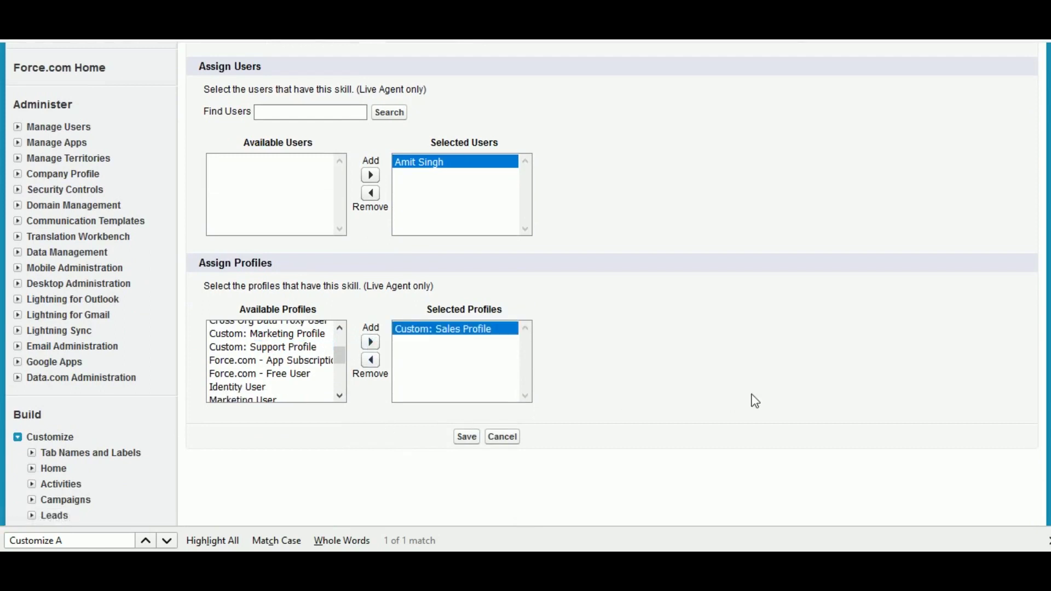
scroll(756, 401, up, 2)
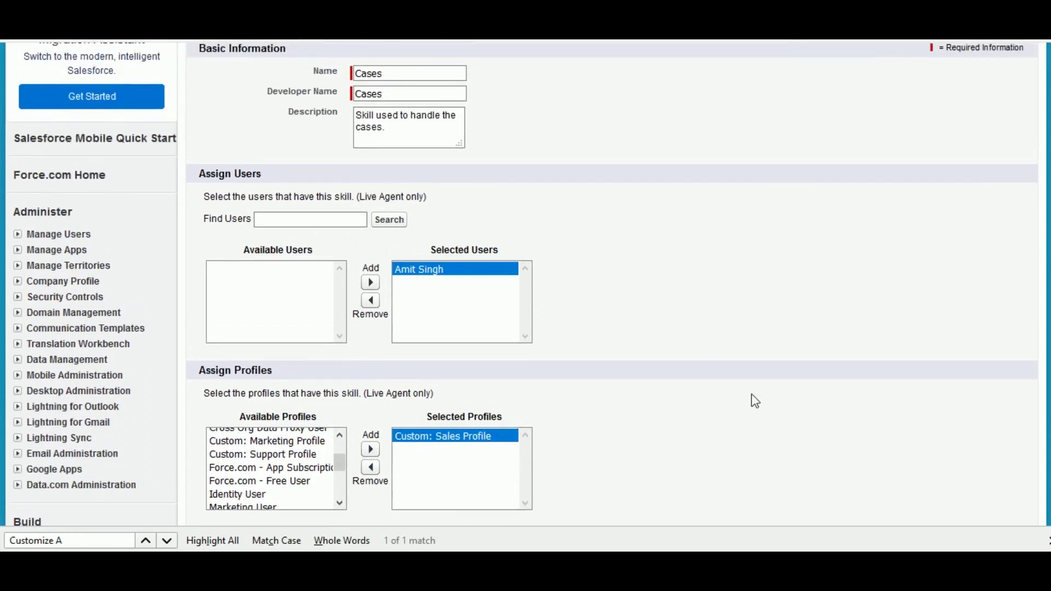
scroll(756, 401, up, 1)
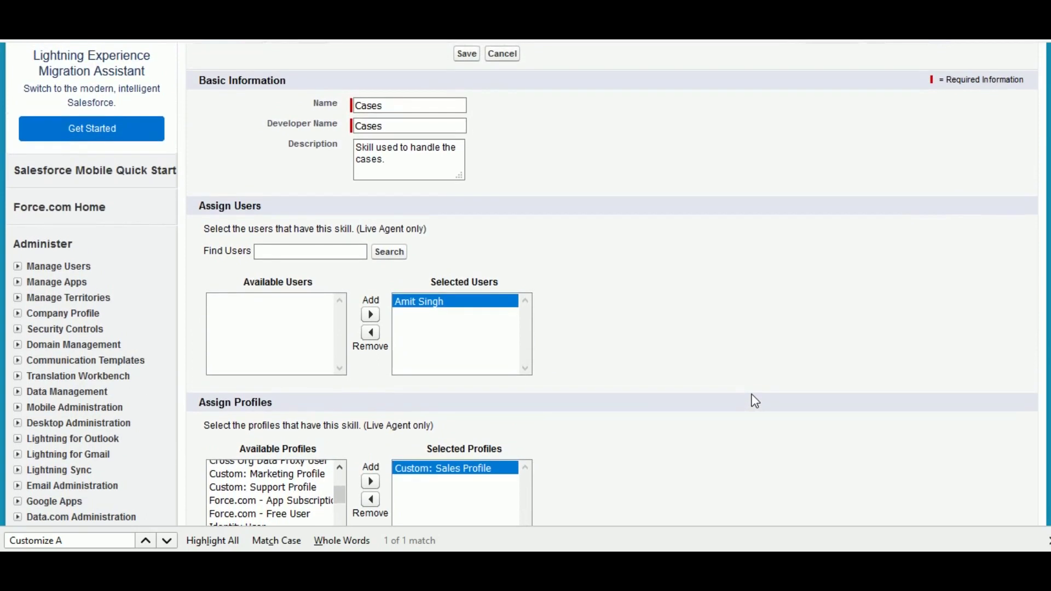
scroll(753, 401, up, 2)
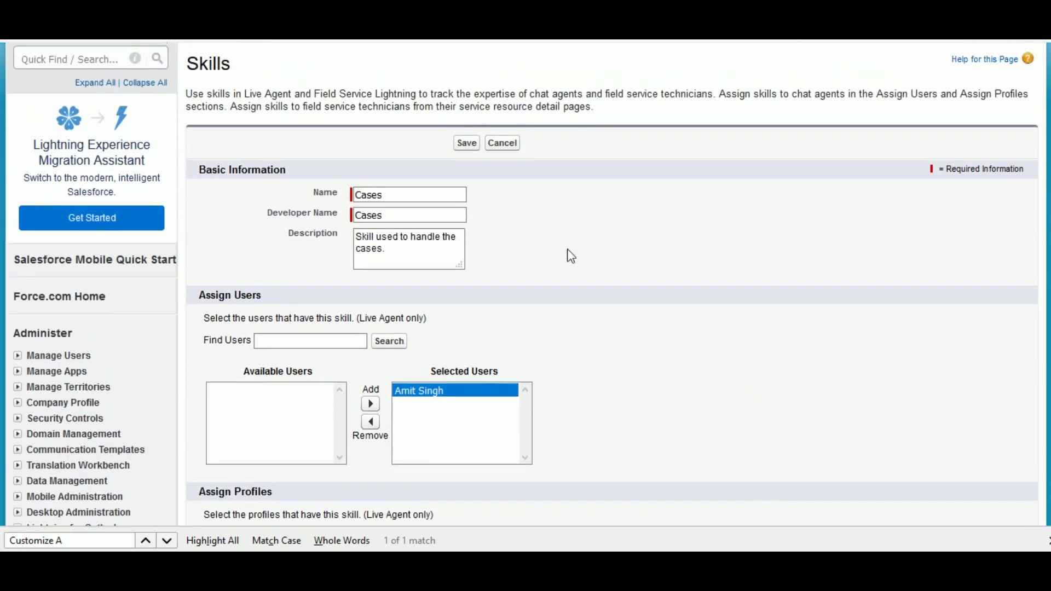
click(474, 146)
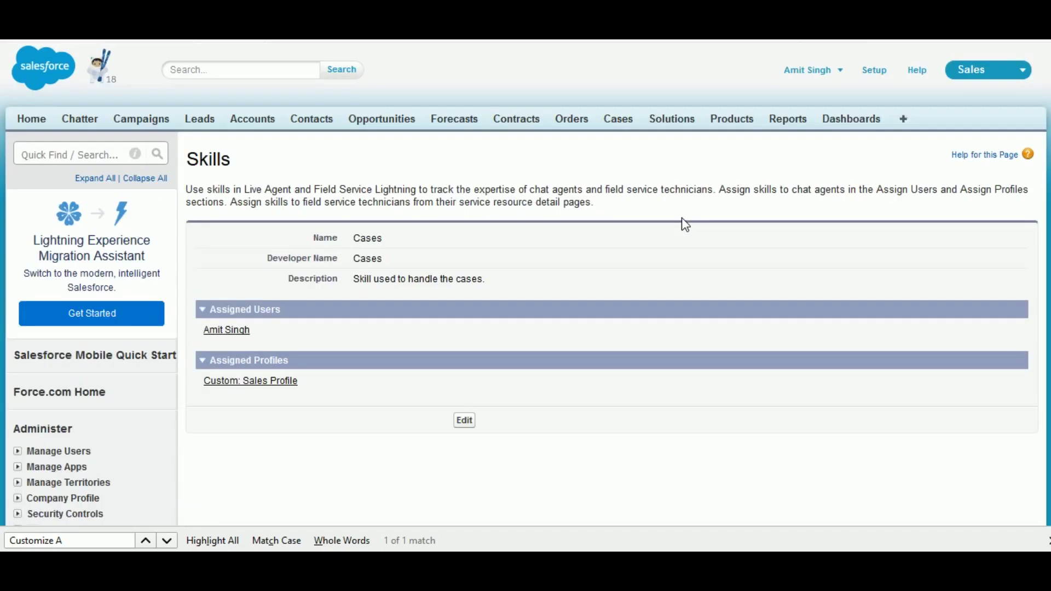
scroll(555, 290, down, 1)
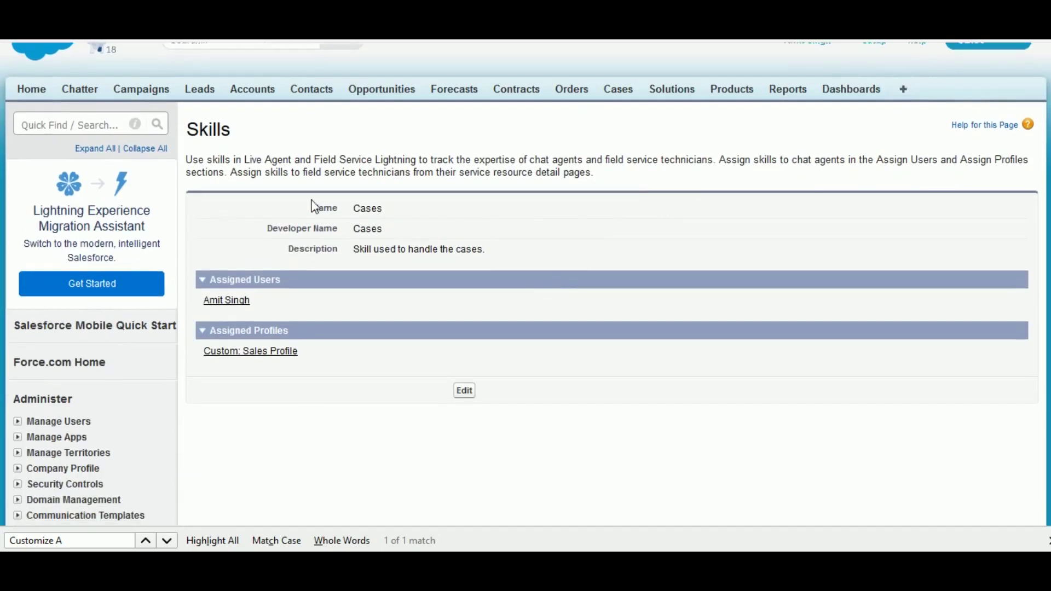
drag(177, 195, 617, 432)
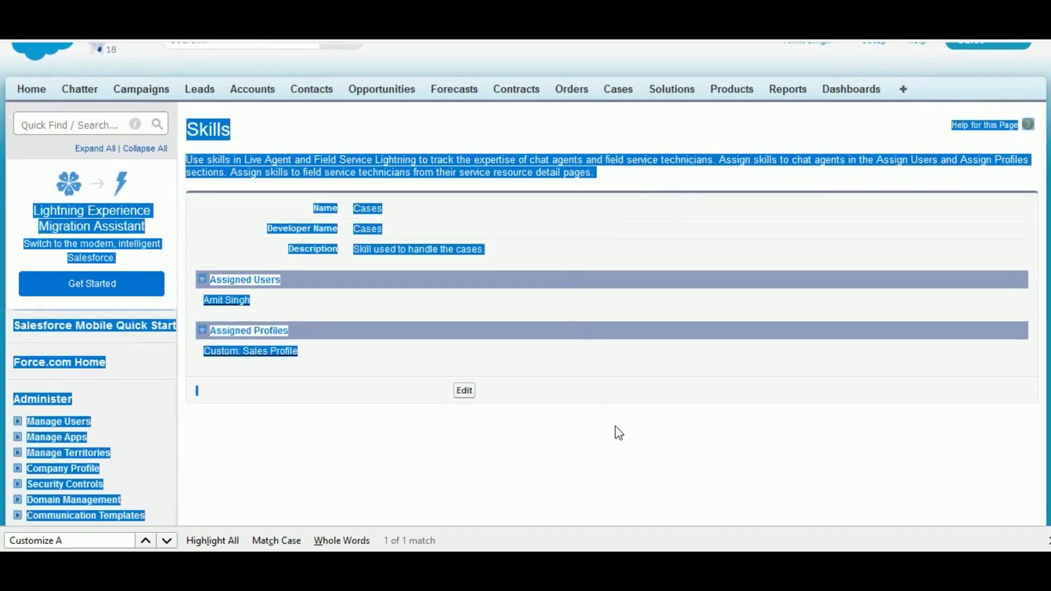
- Find and open the Live Agent Configurations setup page
click(687, 383)
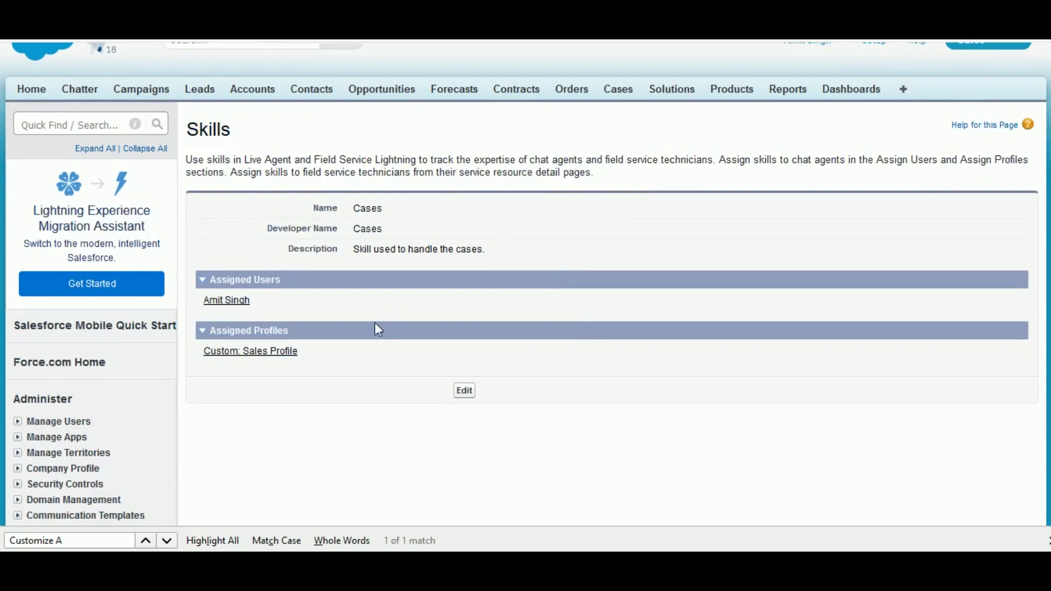
click(104, 125)
text(live agent c)
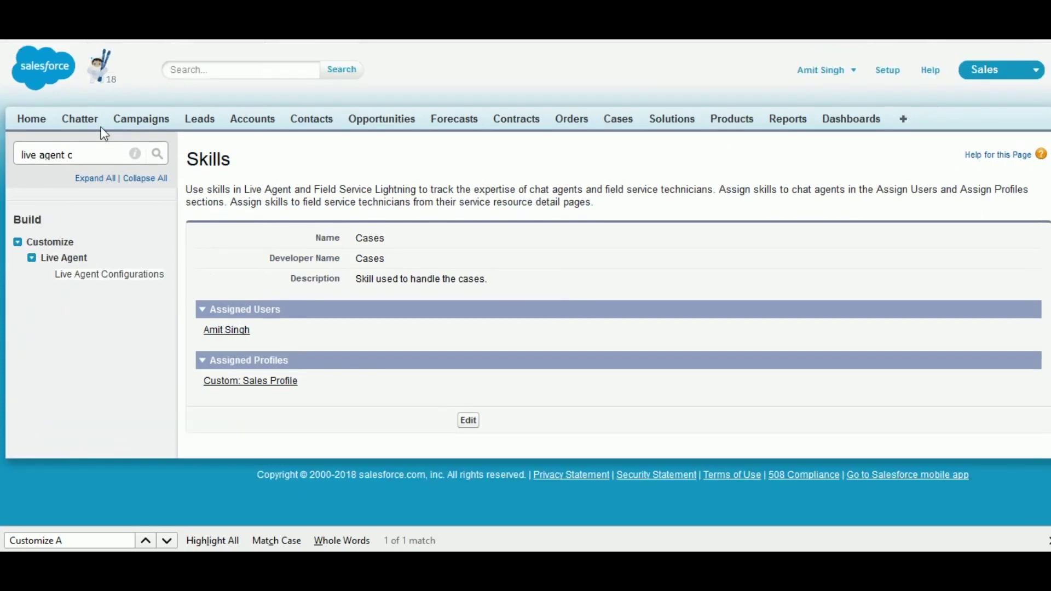
click(110, 274)
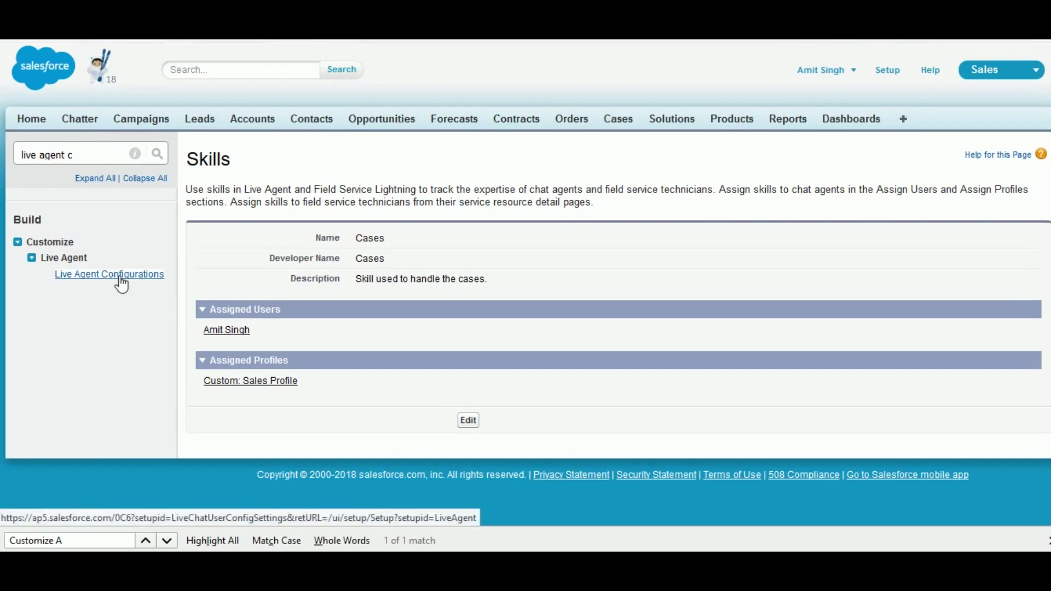
click(120, 277)
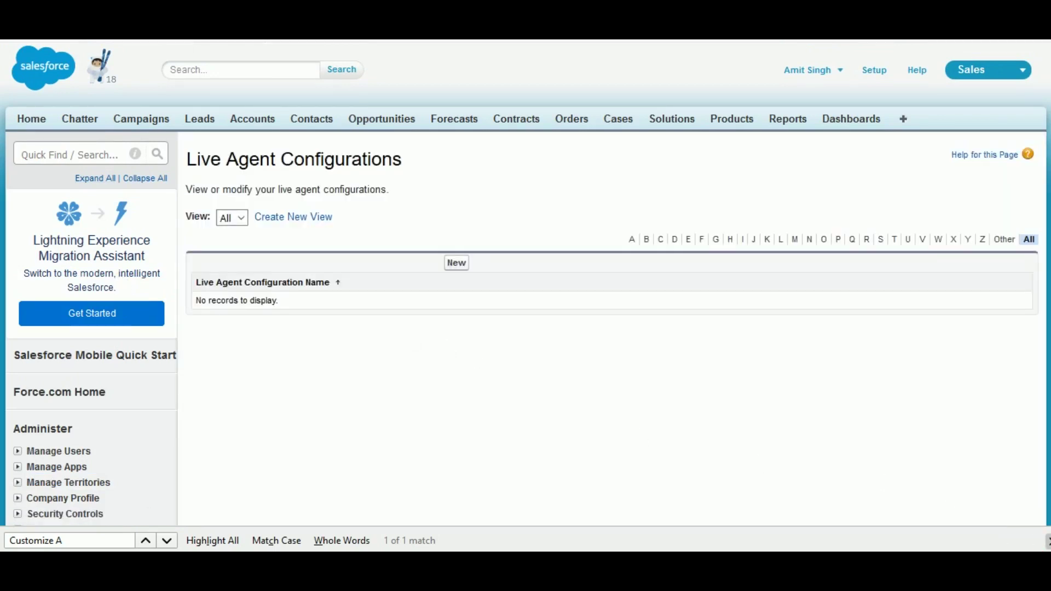
- Start a new Live Agent configuration with Cases as its name and developer name
click(460, 266)
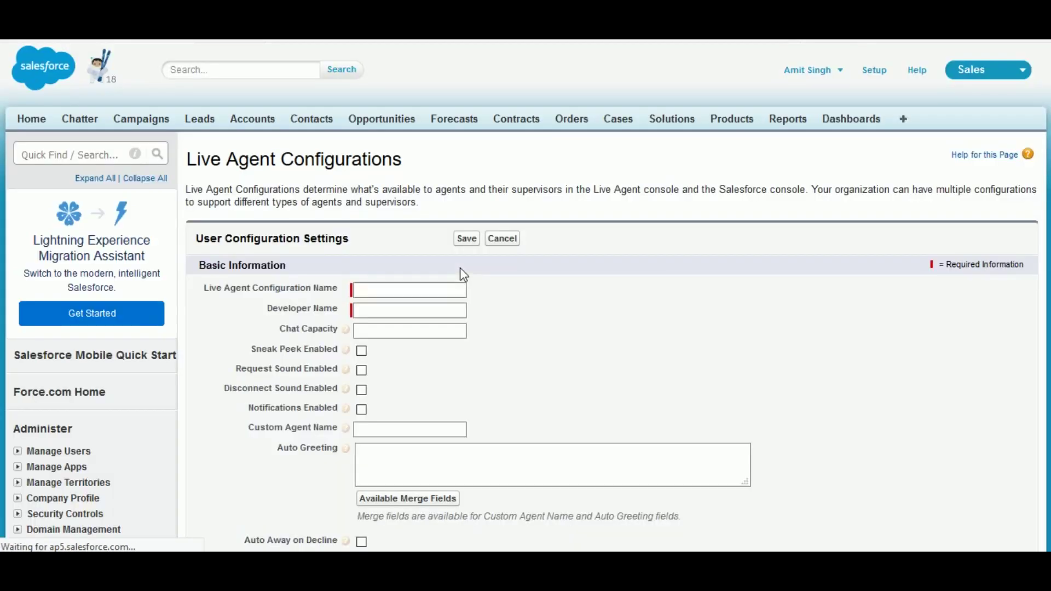
text(Cases)
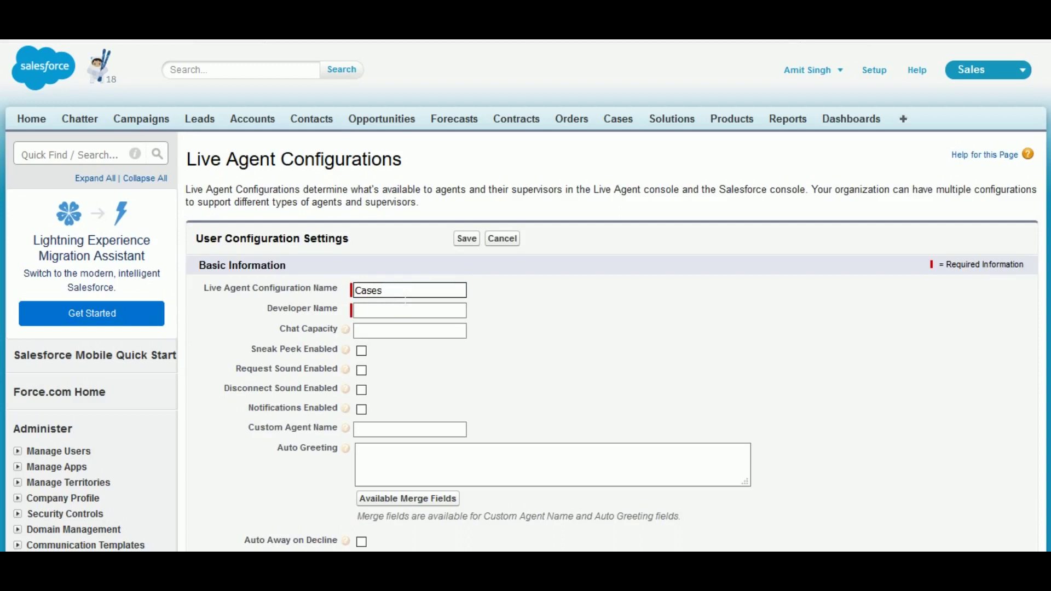
key(Tab)
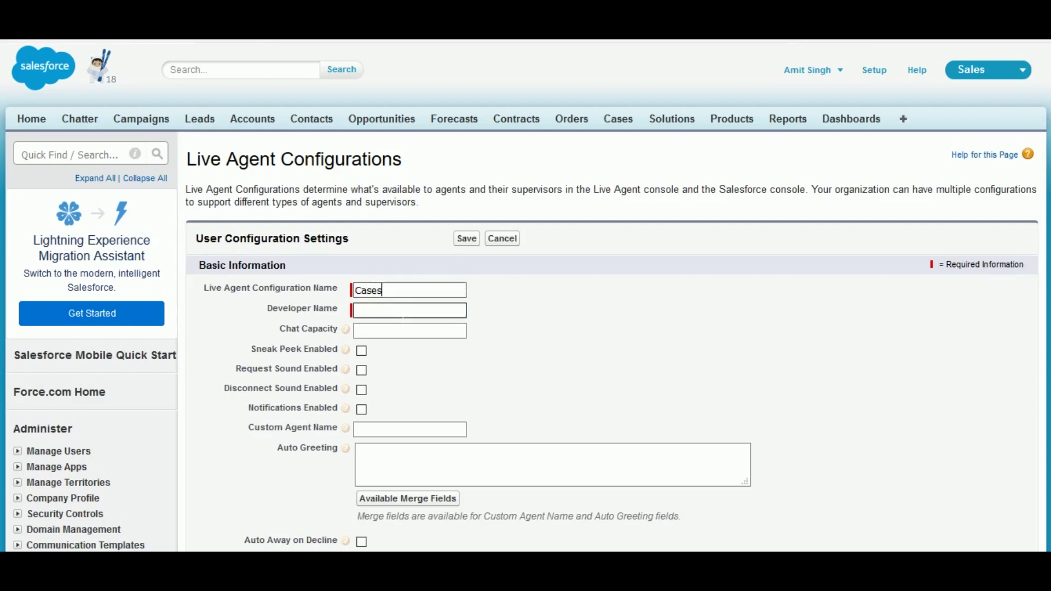
- Set the chat capacity to 3 and enable sneak peek, request sound and notifications for the configuration
mouse_move(347, 332)
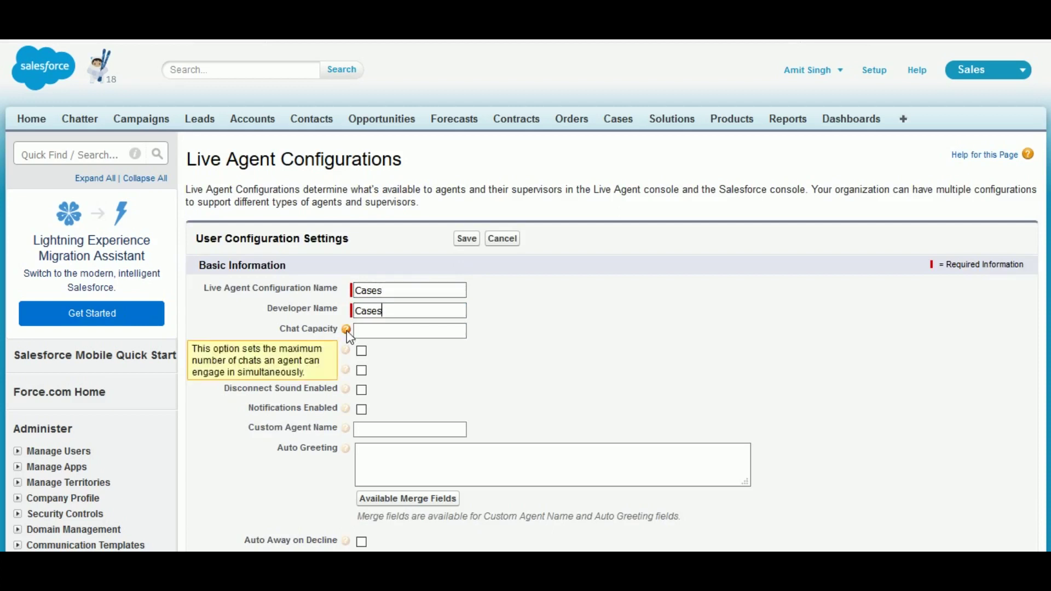
click(372, 332)
text(3)
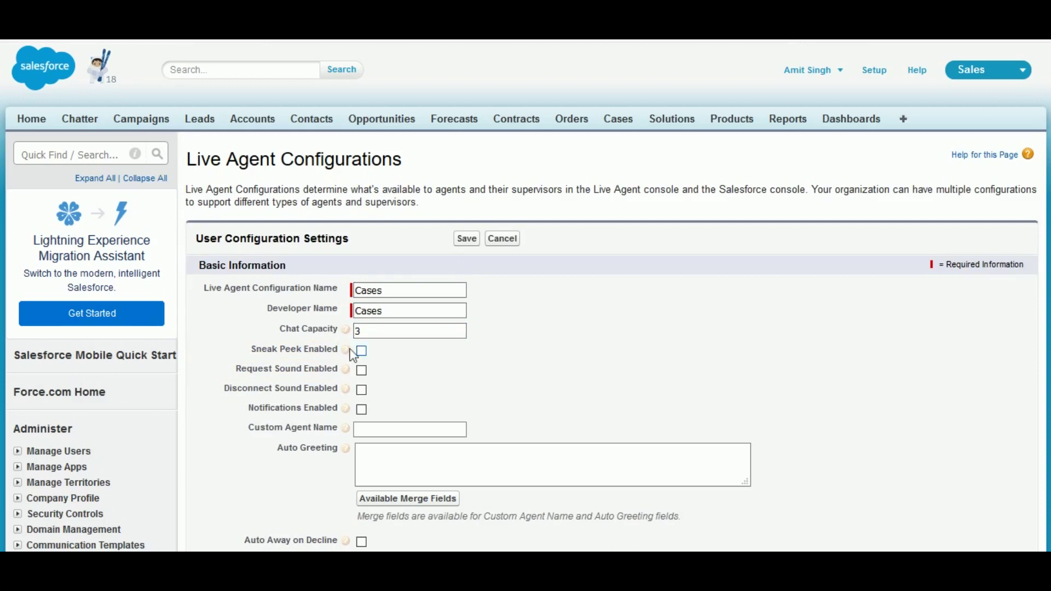
mouse_move(347, 349)
click(363, 408)
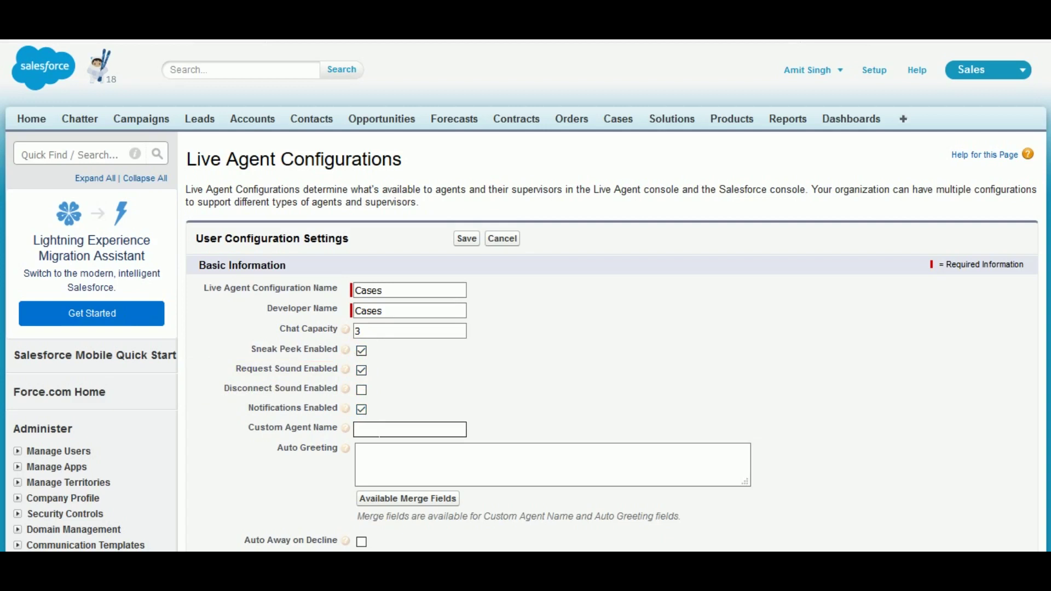
- Assign the available user to the Cases configuration
scroll(382, 432, down, 2)
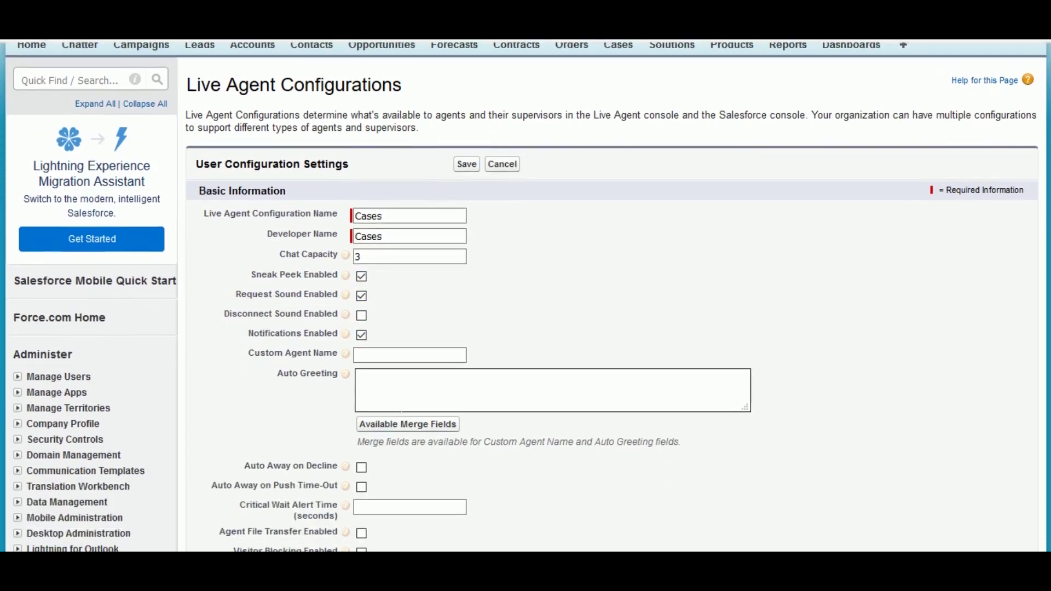
scroll(389, 399, down, 1)
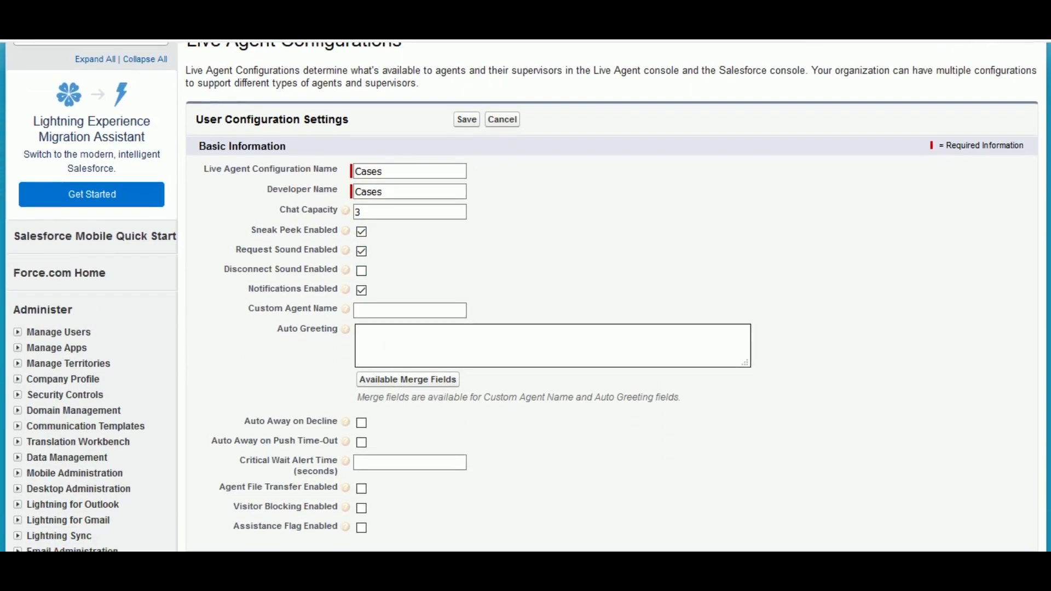
scroll(390, 399, down, 1)
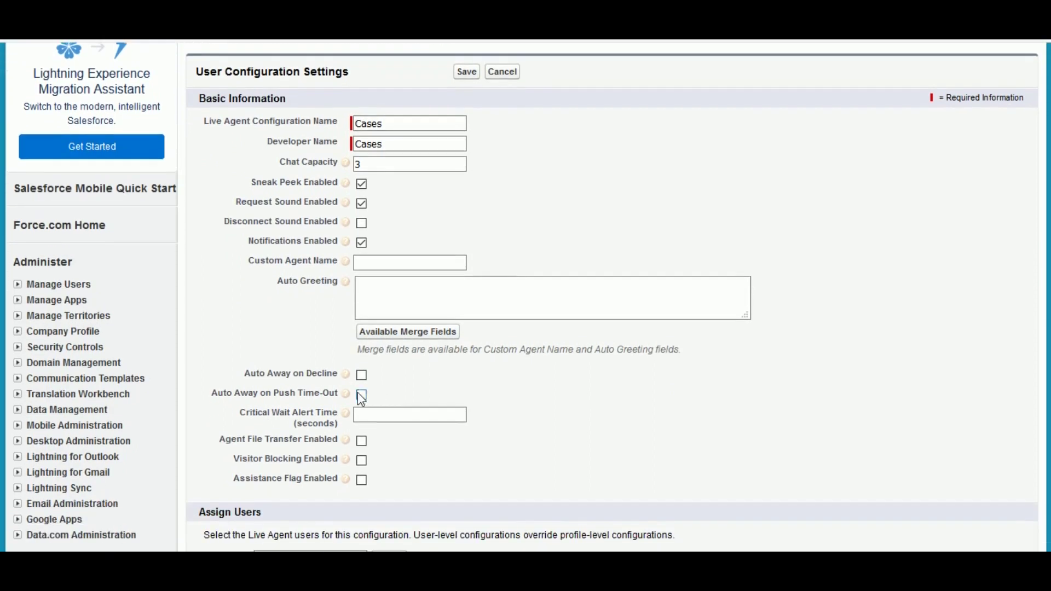
scroll(453, 395, down, 2)
scroll(451, 393, down, 2)
click(270, 438)
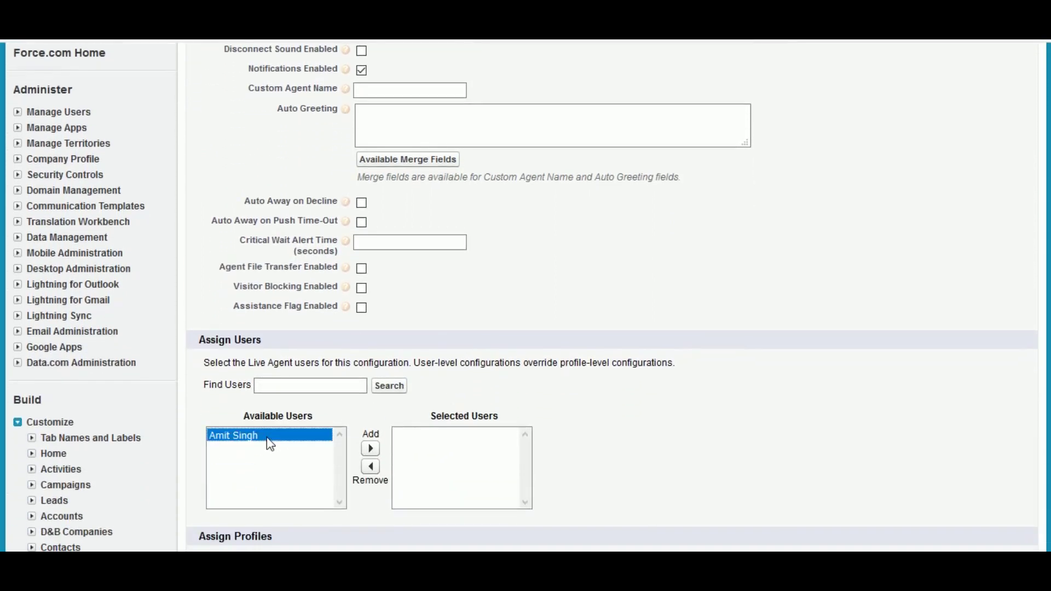
click(371, 449)
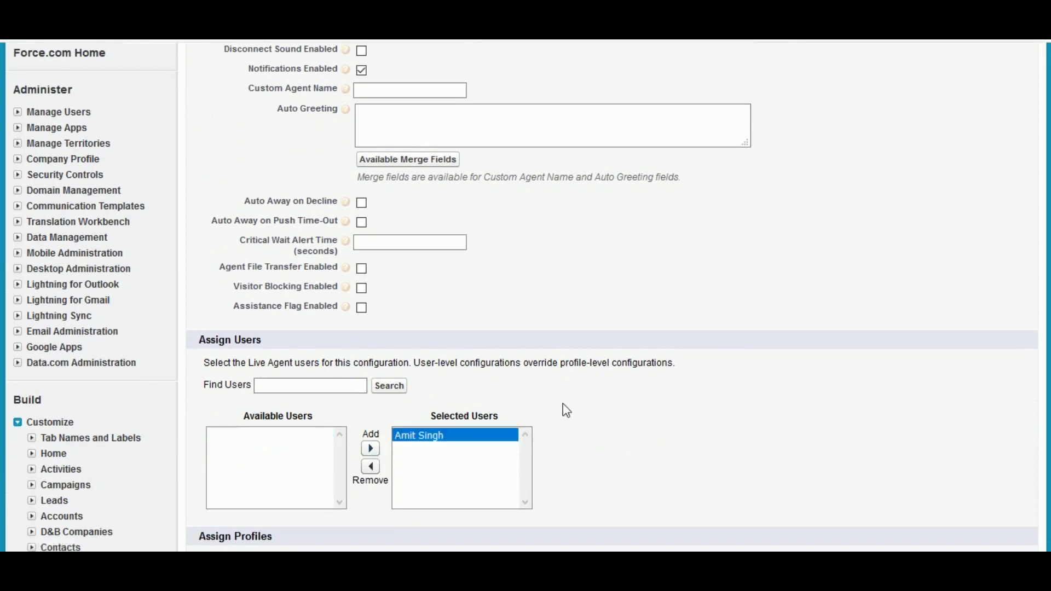
- Assign the Custom: Support Profile to the Cases configuration
scroll(567, 411, down, 4)
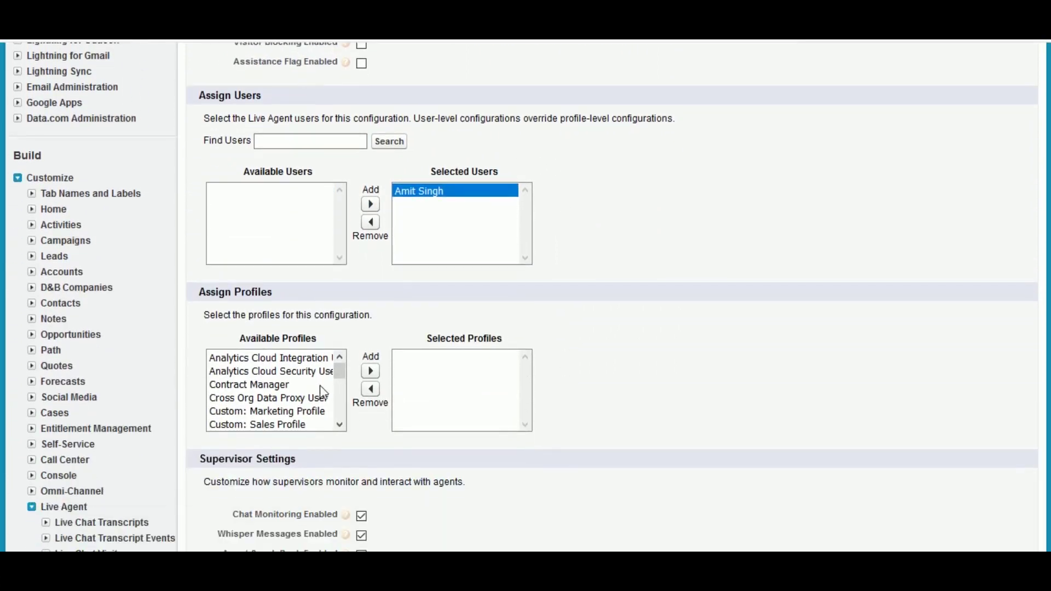
scroll(340, 423, down, 1)
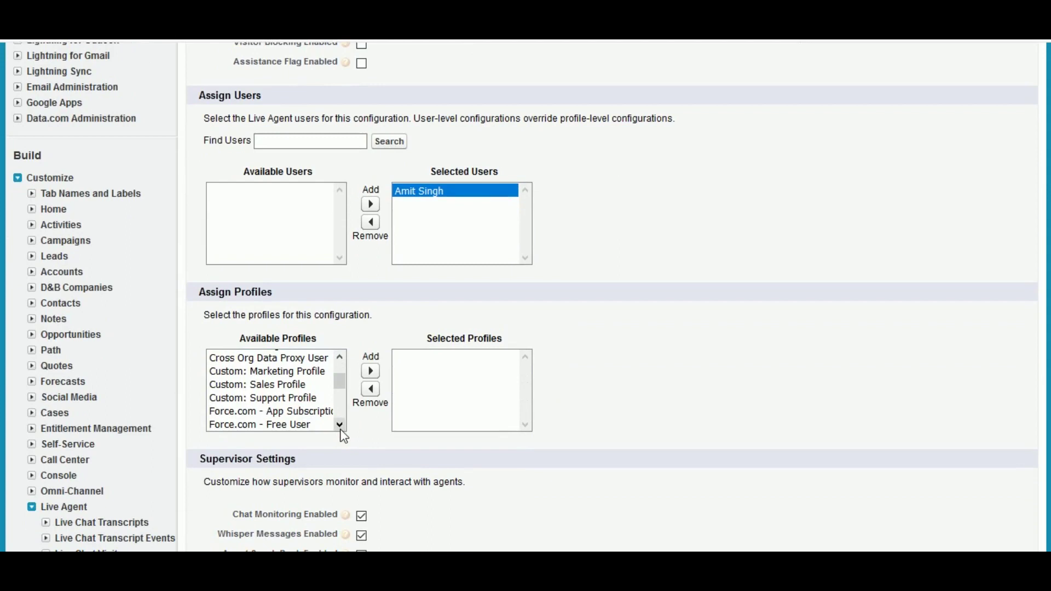
click(276, 397)
click(371, 371)
- In the supervisor settings, enable Agent Sneak Peek and set the Default Agent Status Filter to Online
scroll(651, 371, down, 1)
scroll(652, 371, down, 4)
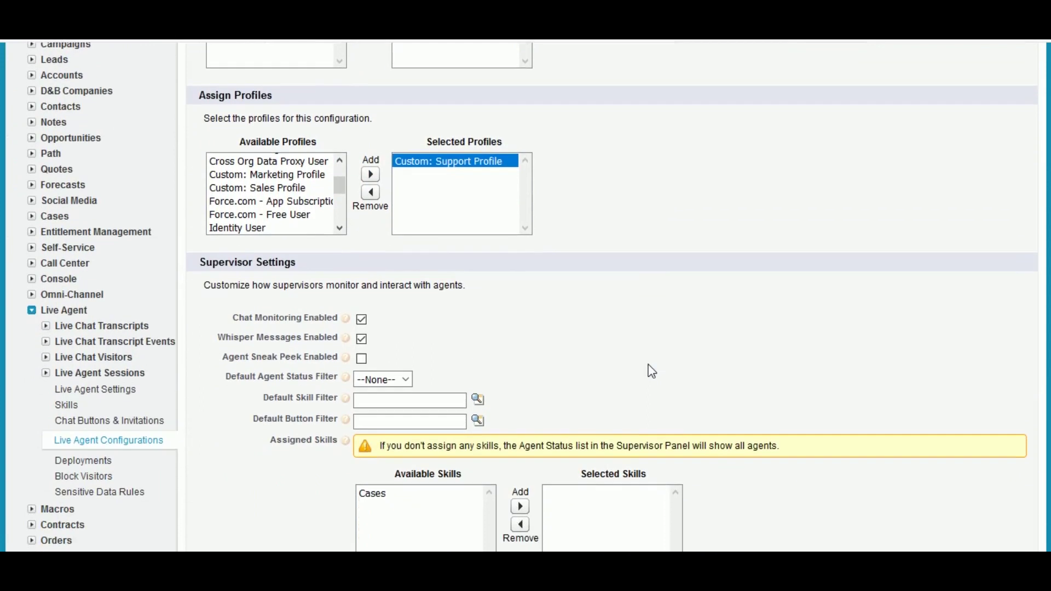
mouse_move(347, 361)
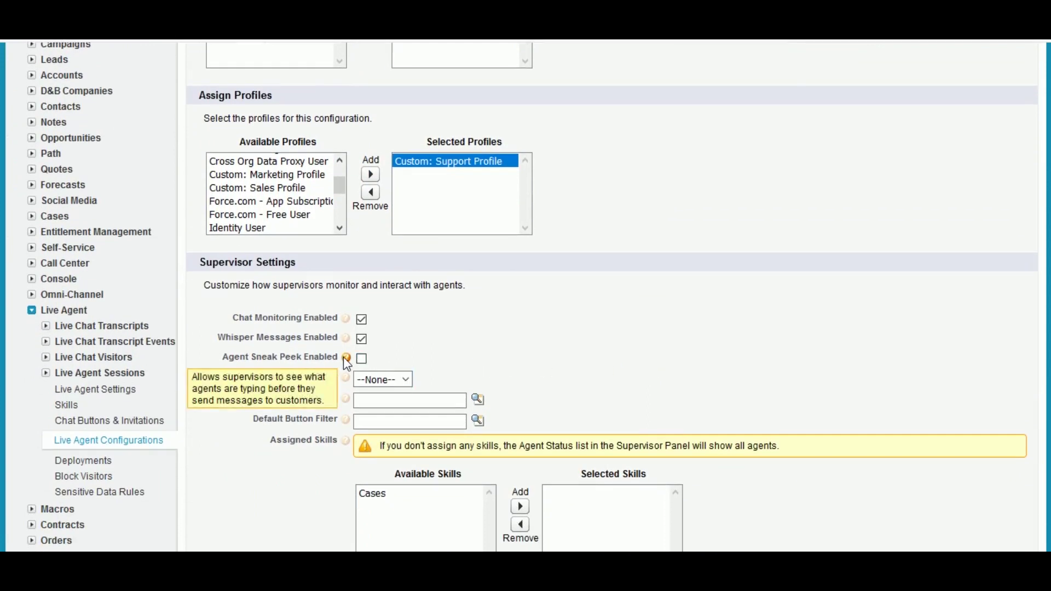
click(362, 359)
click(392, 380)
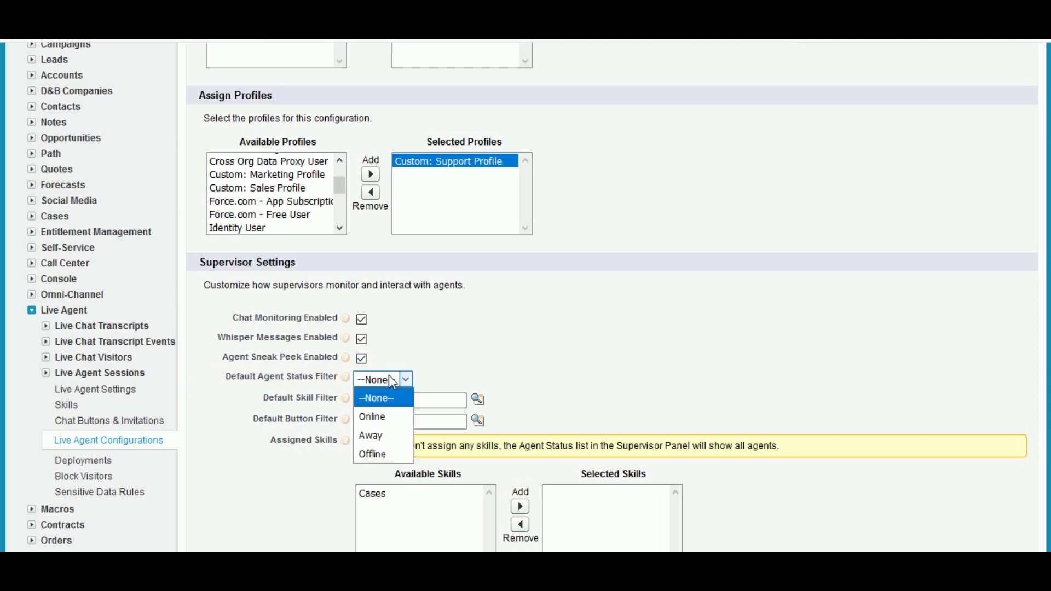
click(386, 424)
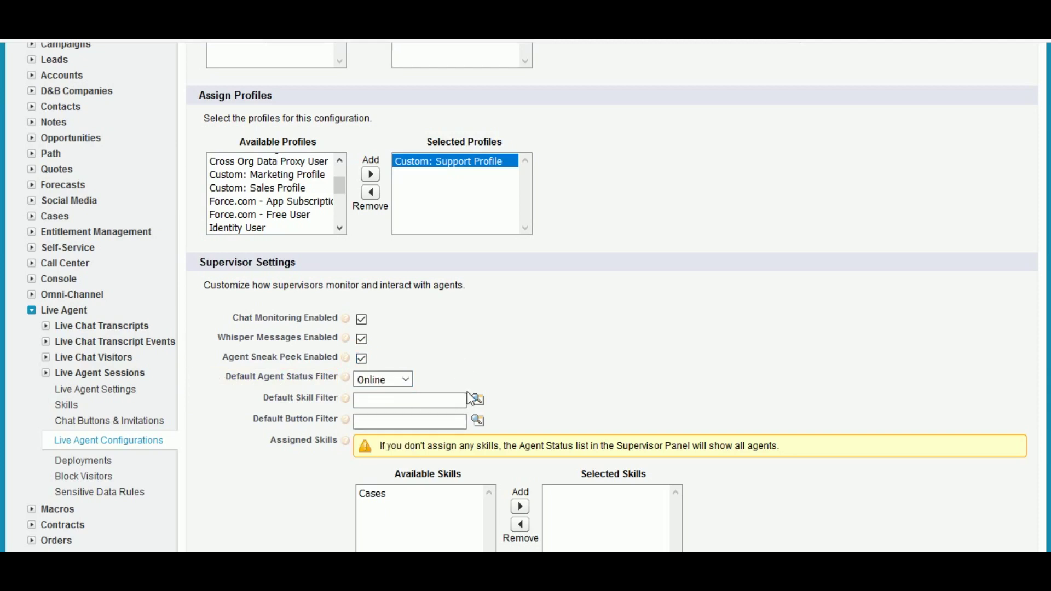
- Add the Cases skill to the assigned skills in the supervisor settings
scroll(607, 380, down, 2)
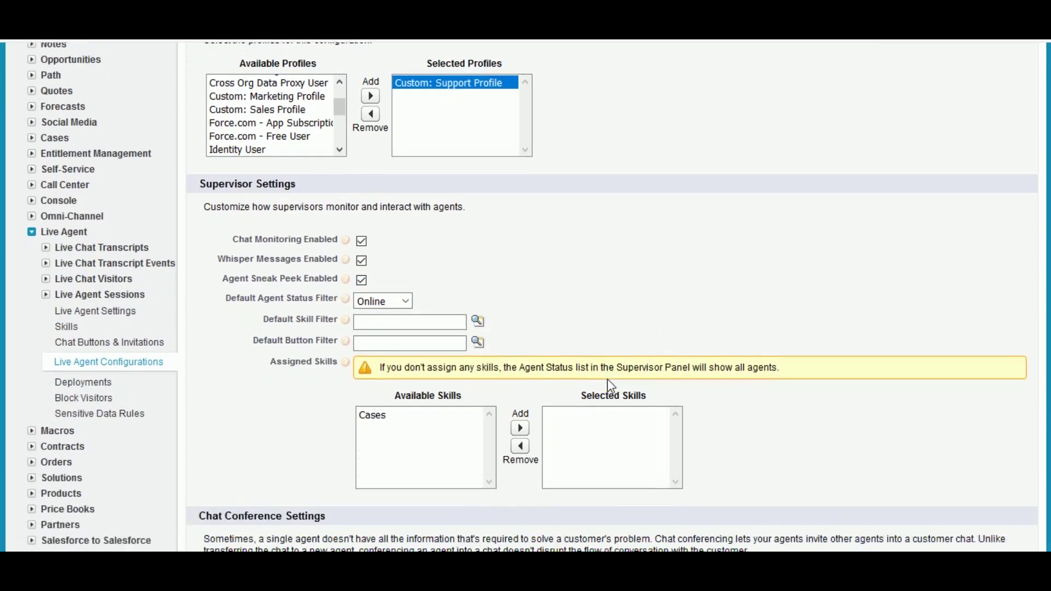
click(416, 390)
click(532, 402)
- Enable chat conferencing in the Chat Conference Settings
scroll(530, 372, down, 3)
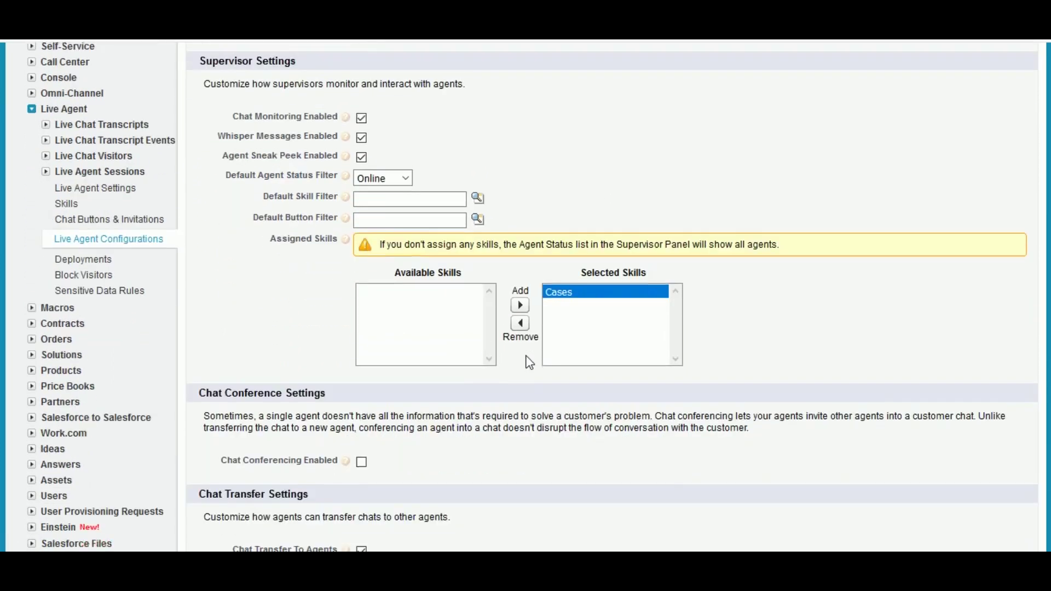
scroll(530, 362, down, 2)
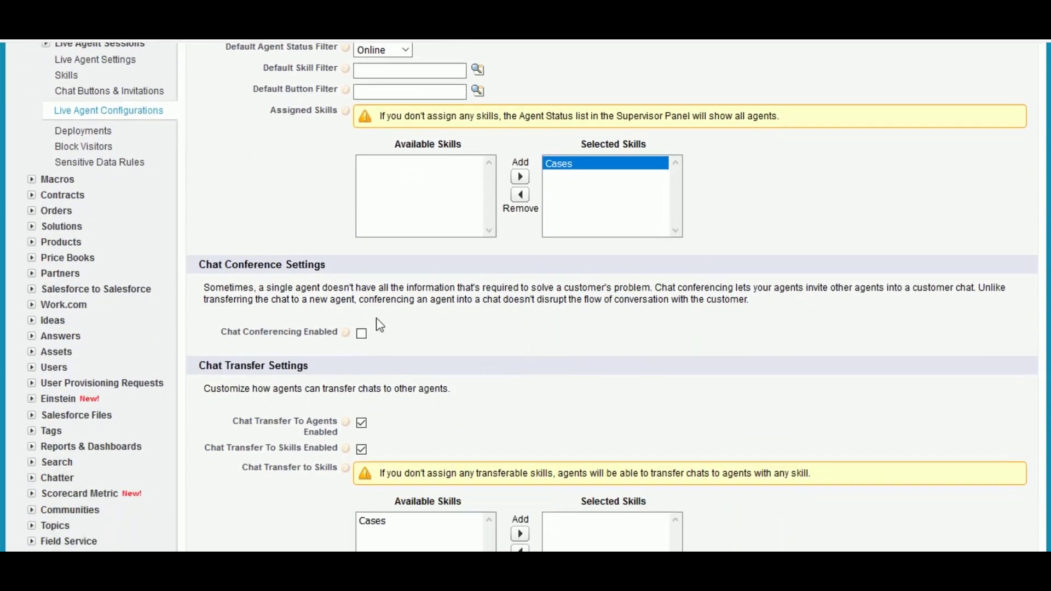
scroll(565, 359, down, 3)
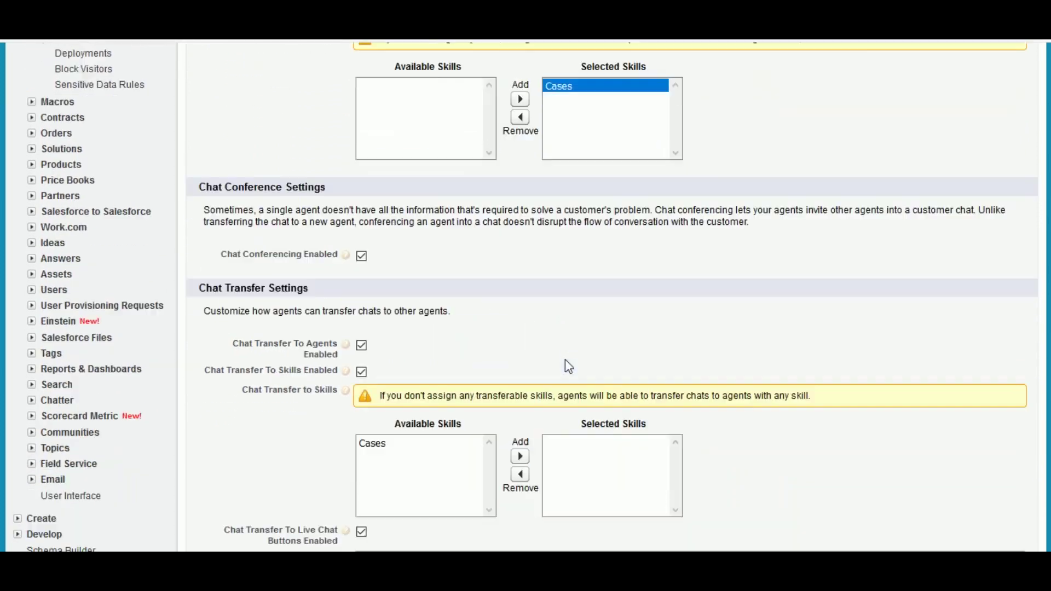
- Add the Cases skill to the Chat Transfer to Skills selection and save the configuration
click(390, 397)
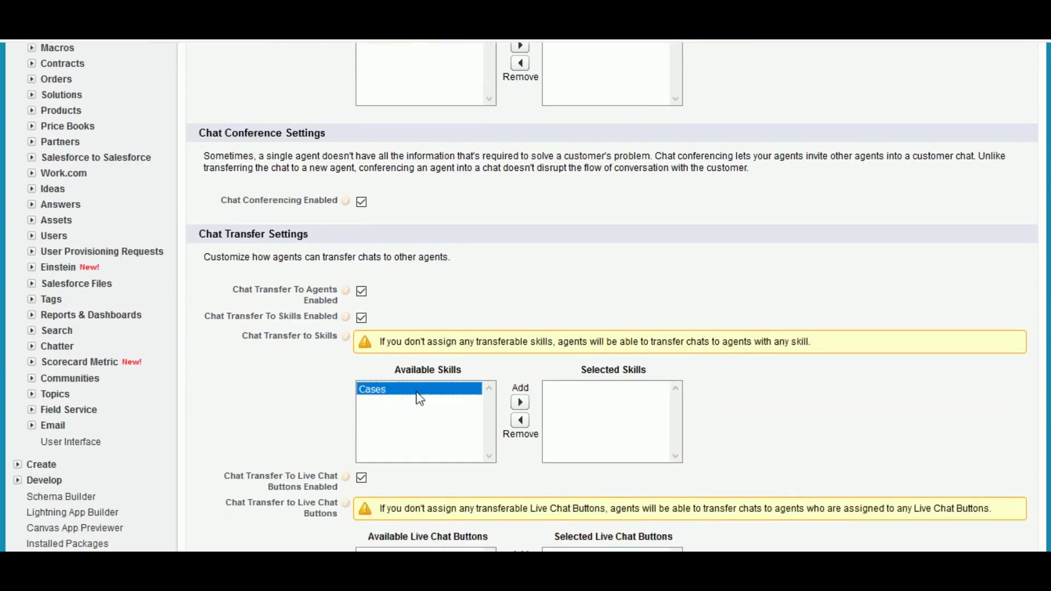
click(521, 404)
scroll(525, 409, down, 4)
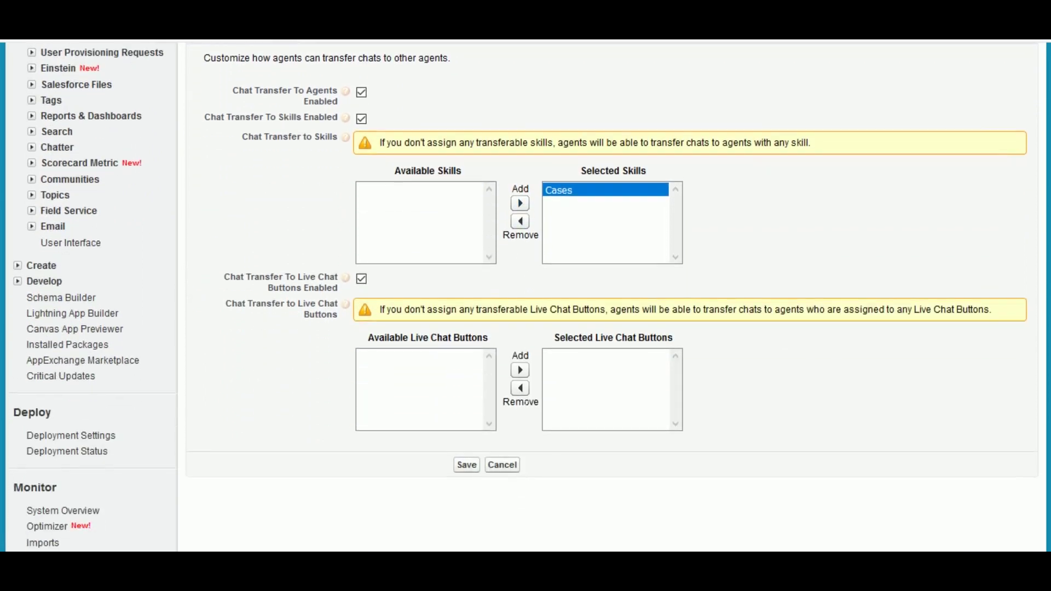
click(468, 467)
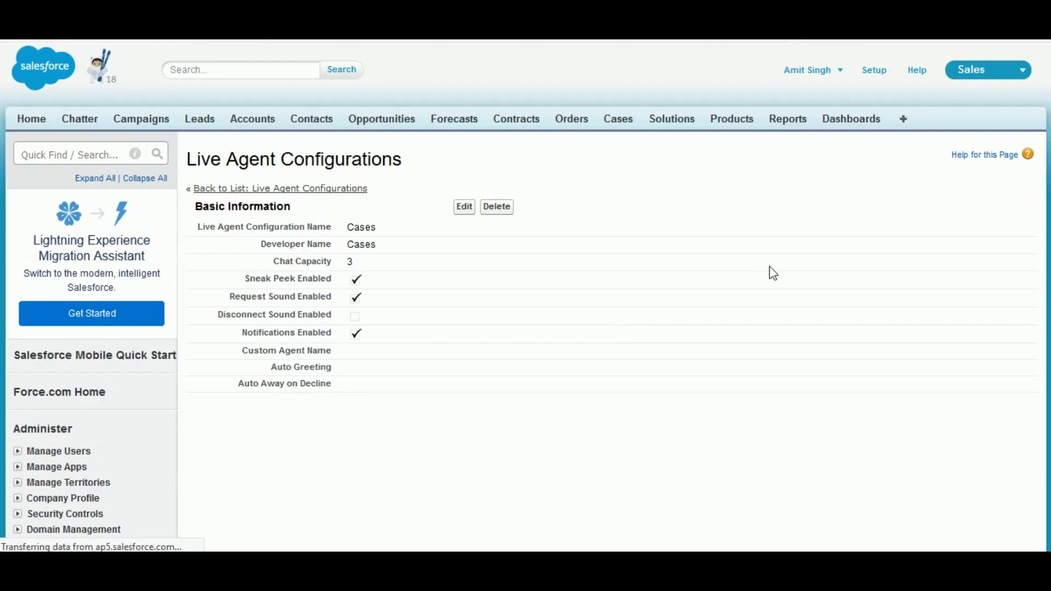
- Review the saved Cases configuration, including its basic information, assigned users and profiles, and supervisor settings
scroll(765, 274, down, 1)
scroll(608, 296, down, 9)
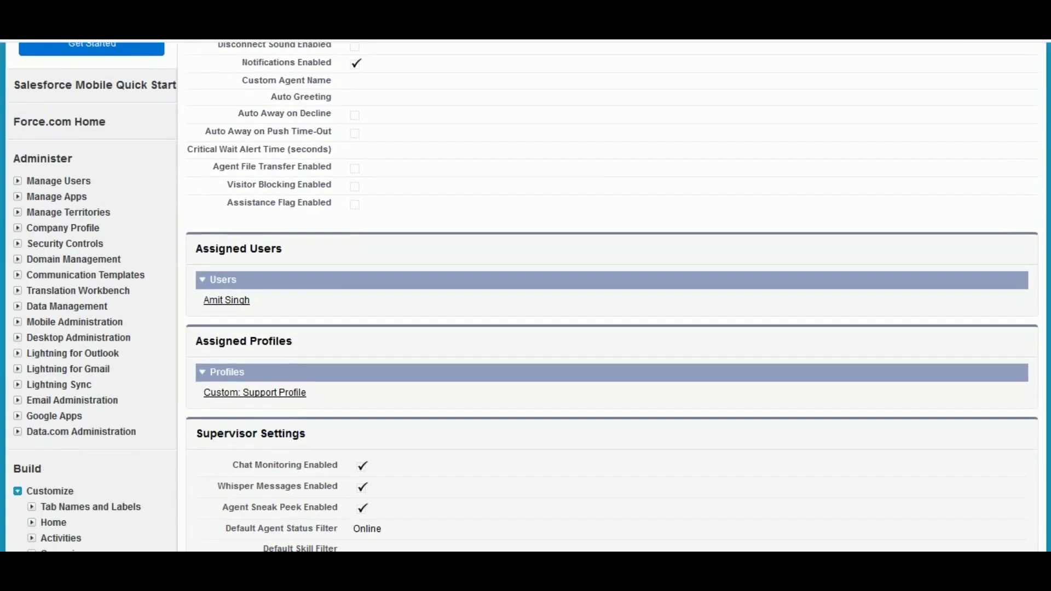
scroll(608, 296, down, 13)
scroll(608, 295, up, 9)
scroll(449, 246, up, 14)
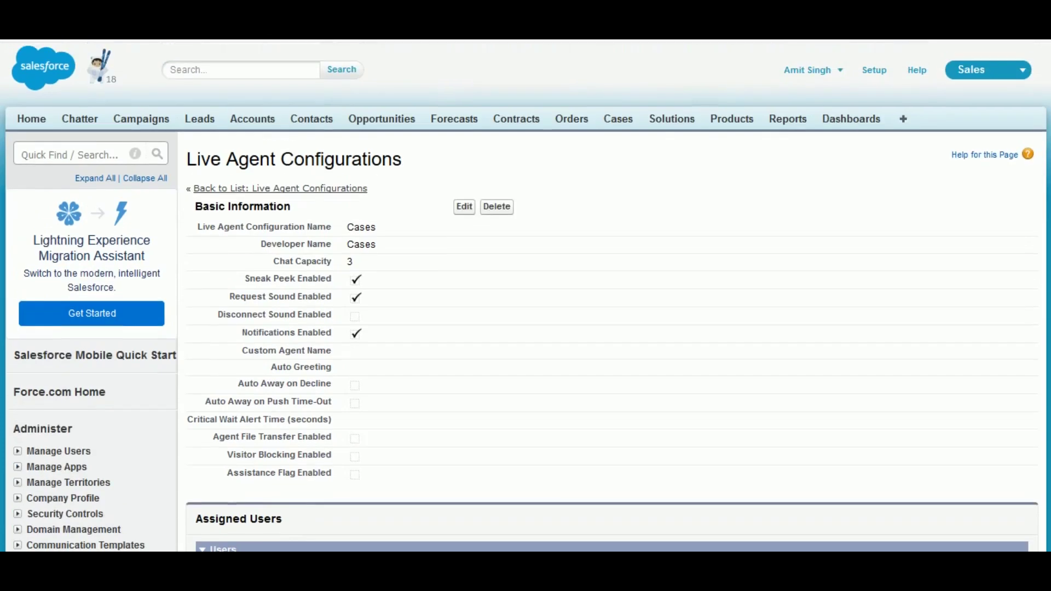
drag(376, 227, 347, 268)
click(478, 278)
text(live agemt)
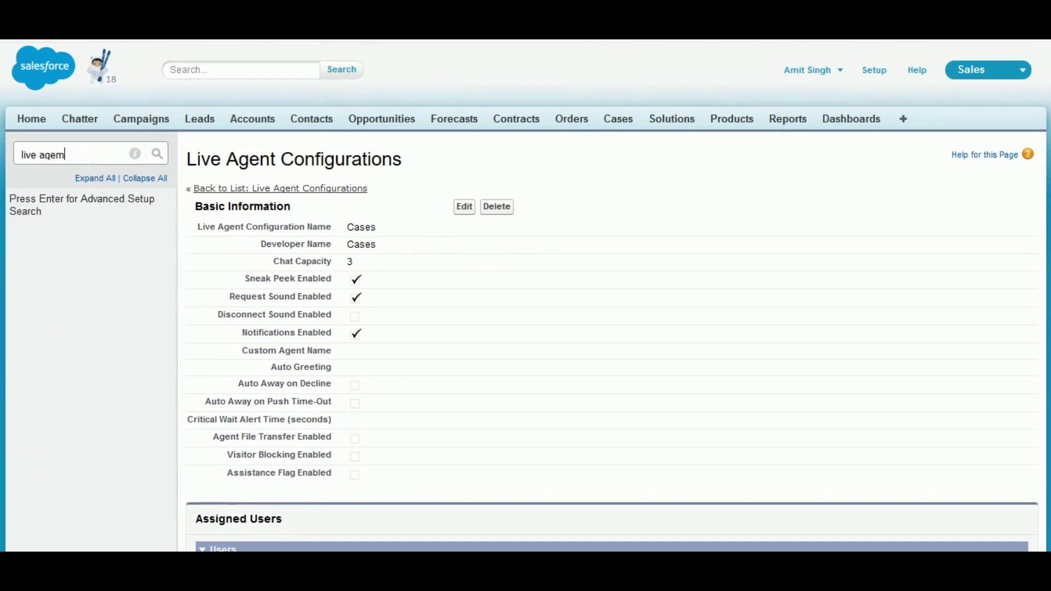
key(BackSpace)
key(BackSpace)
key(BackSpace)
key(BackSpace)
key(BackSpace)
key(BackSpace)
key(BackSpace)
key(BackSpace)
text(de)
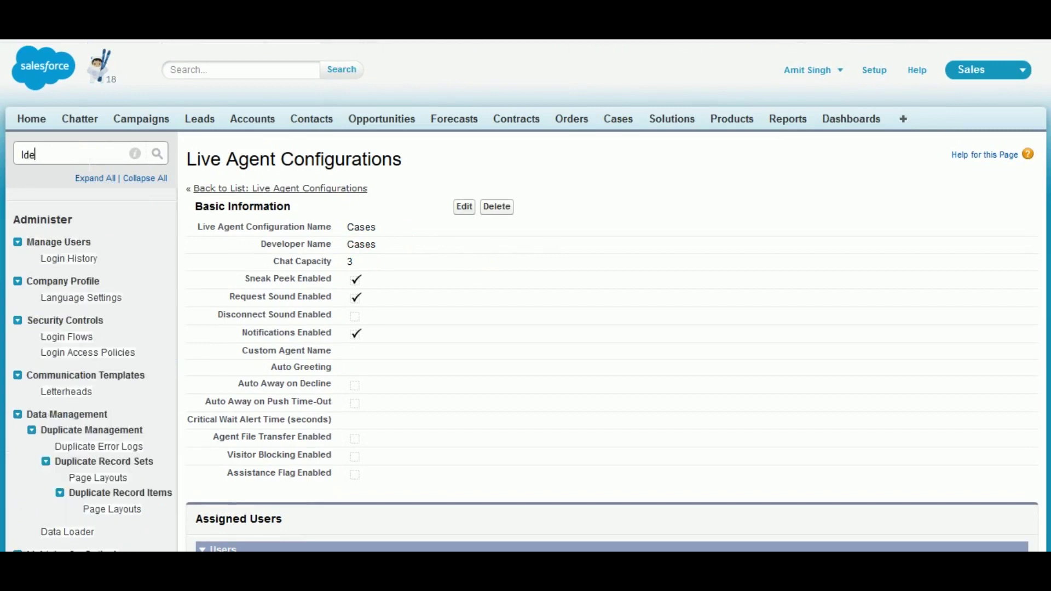
text(plo)
key(BackSpace)
key(BackSpace)
key(BackSpace)
key(BackSpace)
key(BackSpace)
key(BackSpace)
- Find the Live Agent Deployments setup page and start a new deployment named Cases
text(depl)
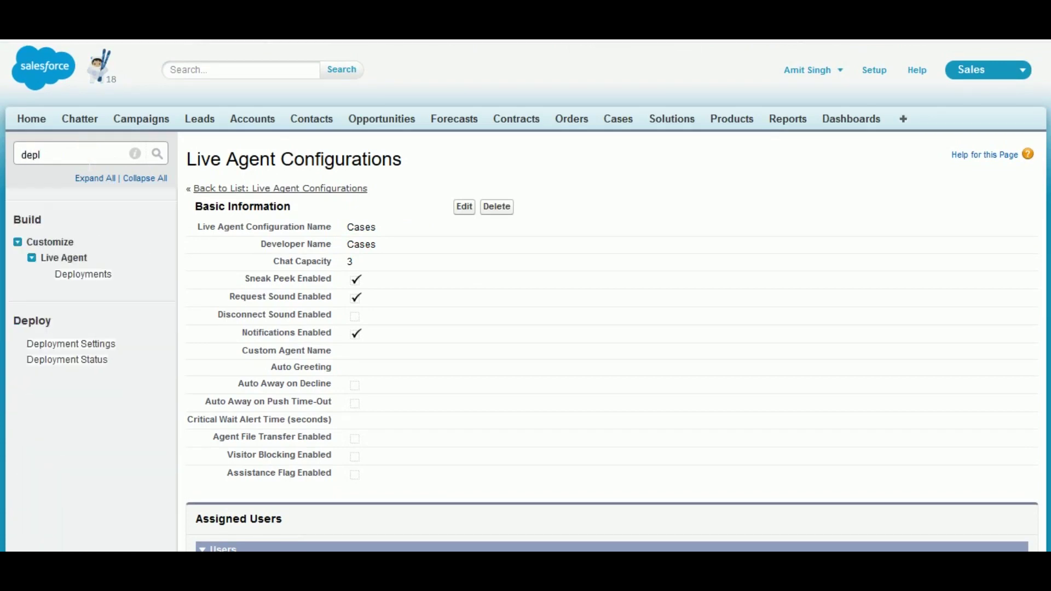
click(82, 280)
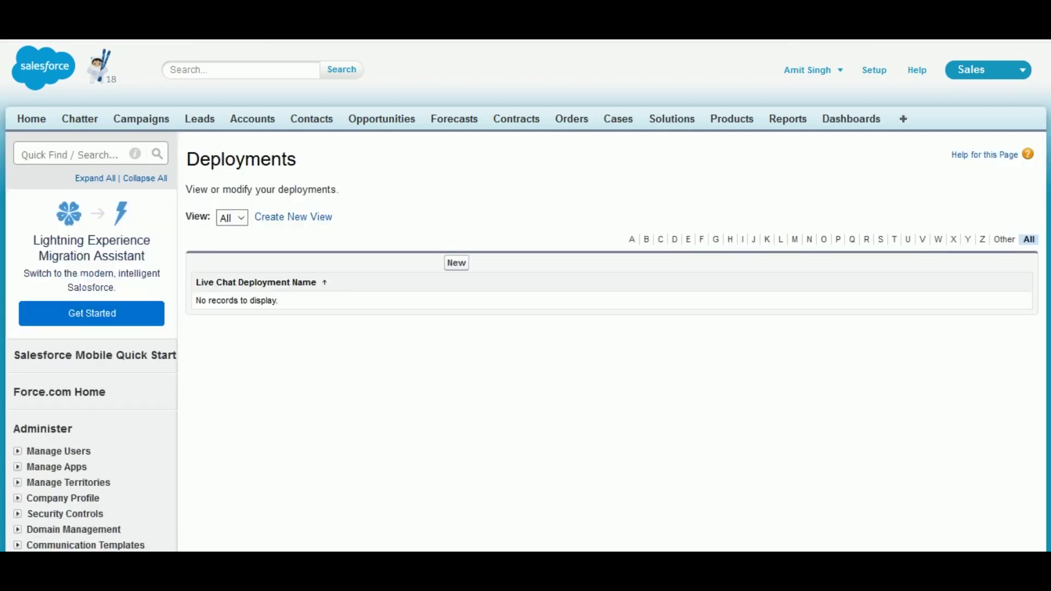
click(463, 267)
click(396, 281)
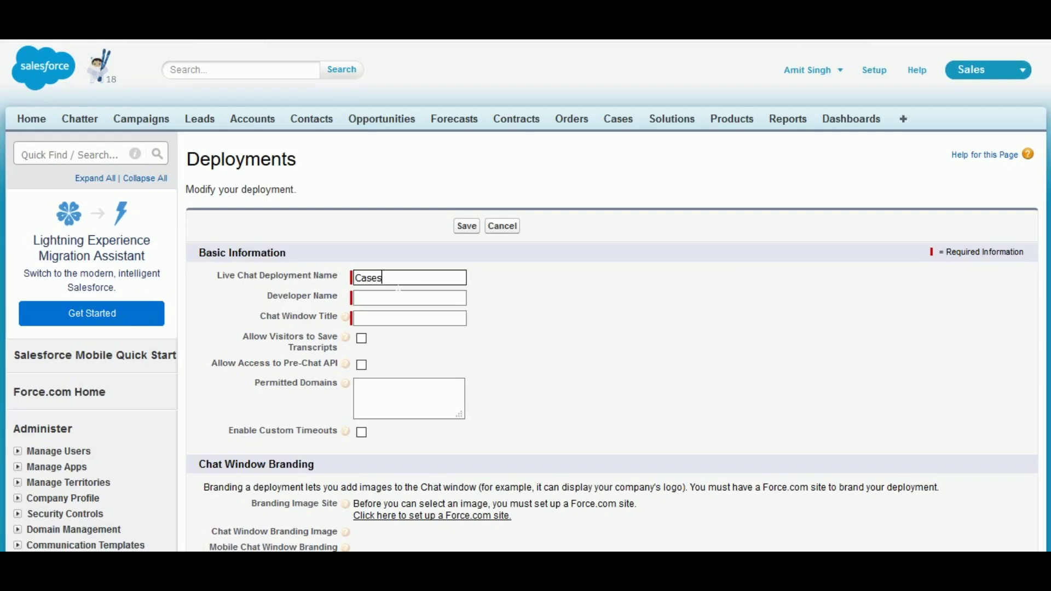
- Rename the new deployment Chat With Us and replace its developer name with Chat_With_Us
key(Tab)
click(397, 319)
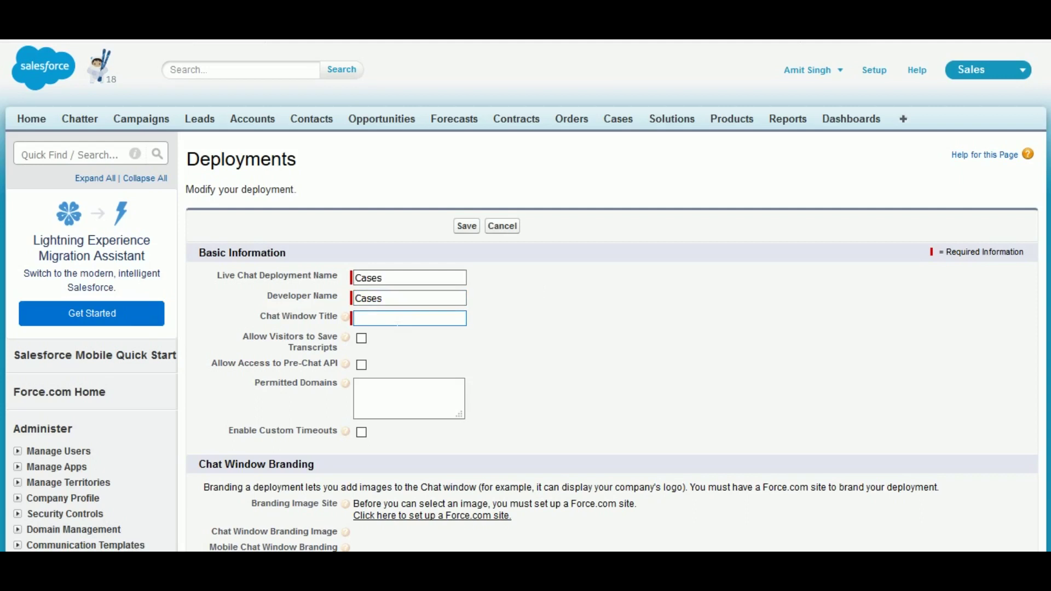
drag(355, 278, 380, 279)
text(Chat Wit)
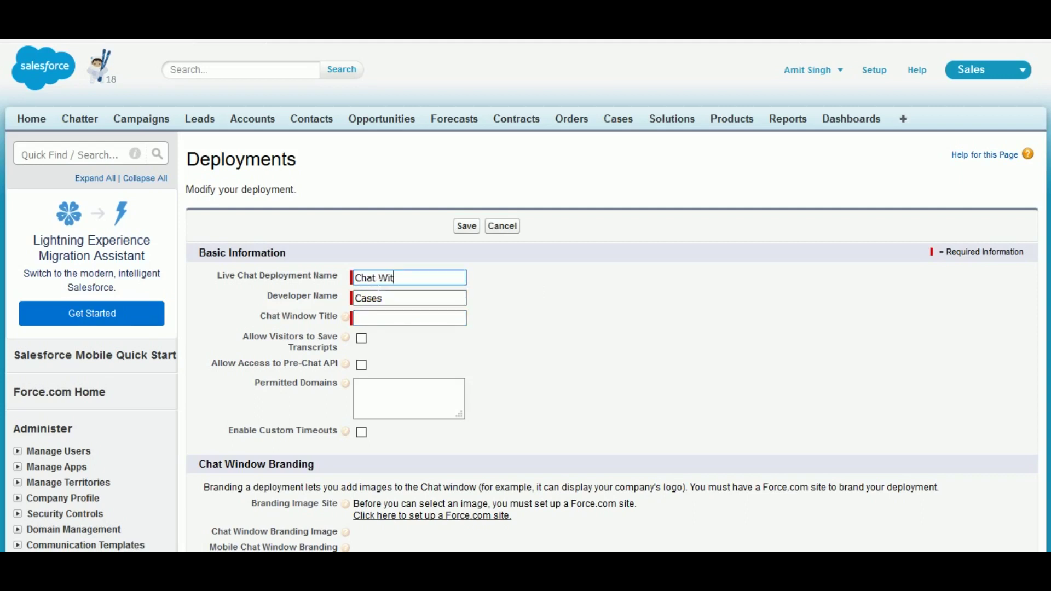
text(h Us)
key(Tab)
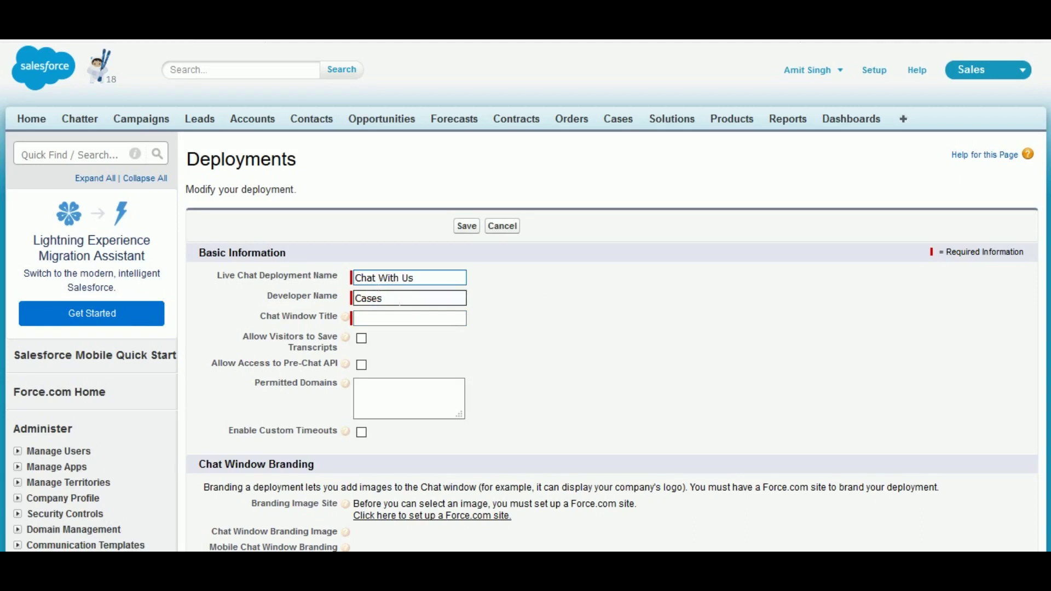
key(Home)
key(Delete)
key(Delete)
key(Delete)
key(Delete)
key(Delete)
key(shift+Tab)
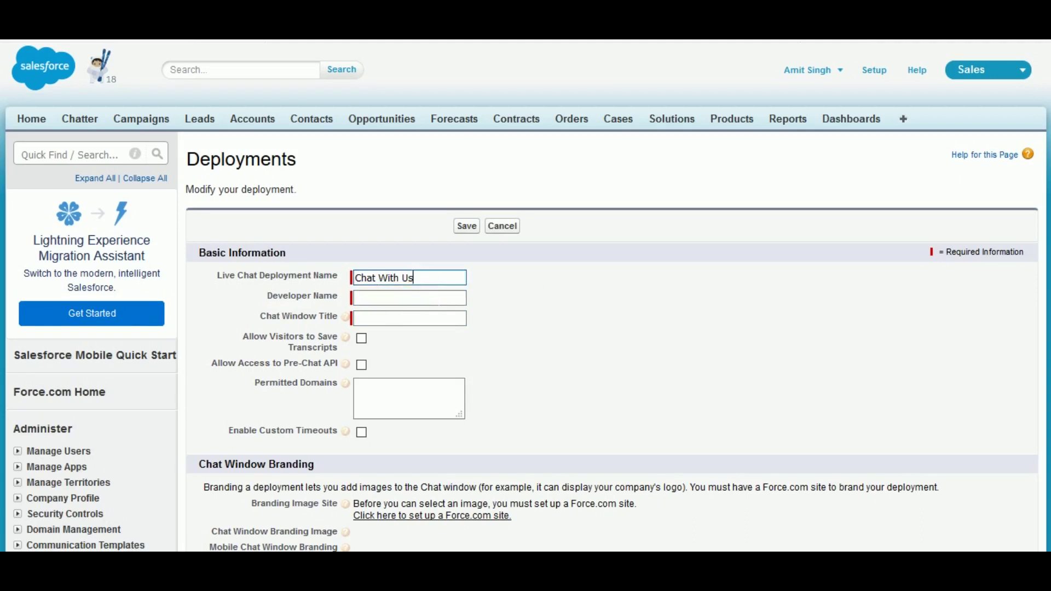
key(Tab)
key(Tab)
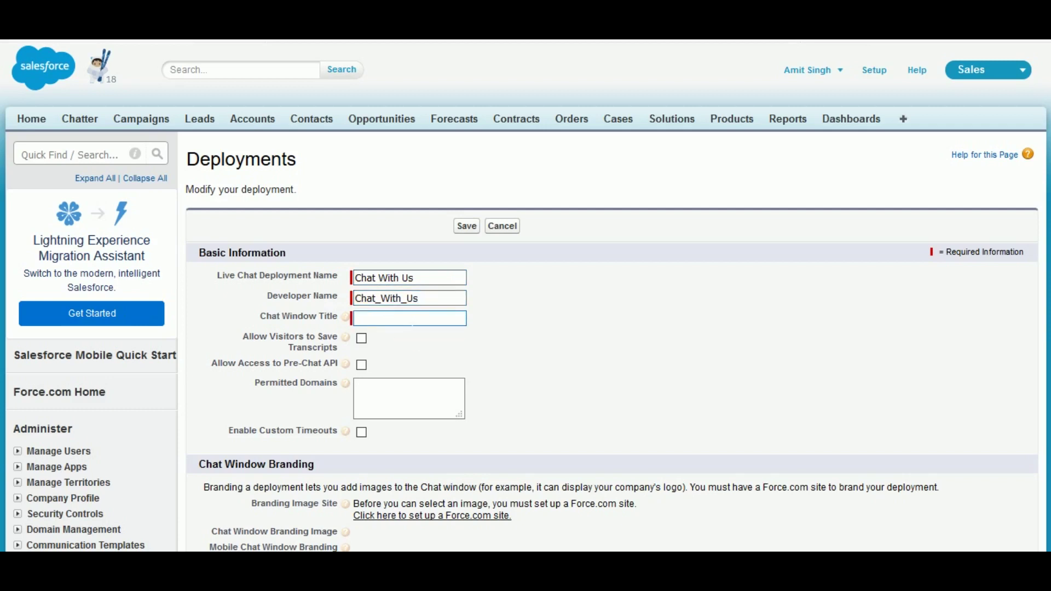
- Set the chat window title to "Need Help?" and allow visitors to save transcripts
text(Need Help)
click(362, 339)
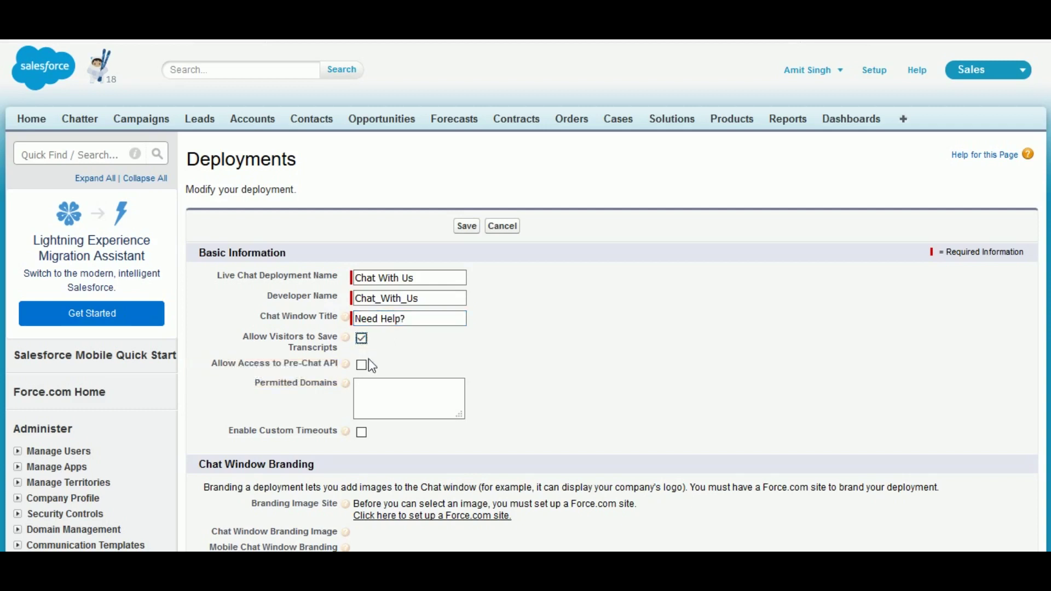
- Go to the Force.com site setup from the chat window branding section and check the availability of the domain name liveagent-ssss
scroll(444, 364, down, 2)
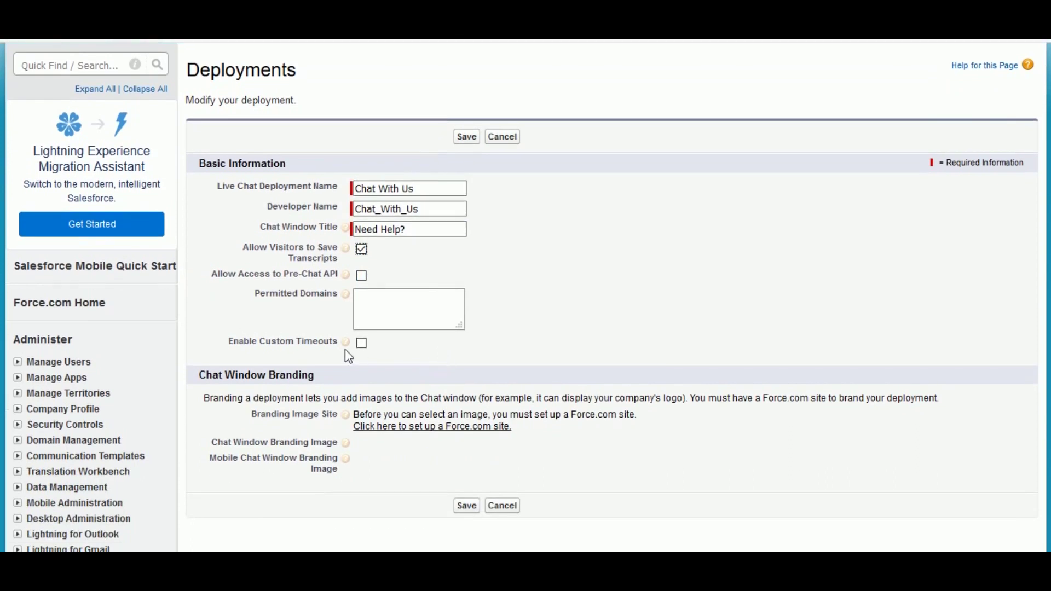
scroll(496, 370, down, 1)
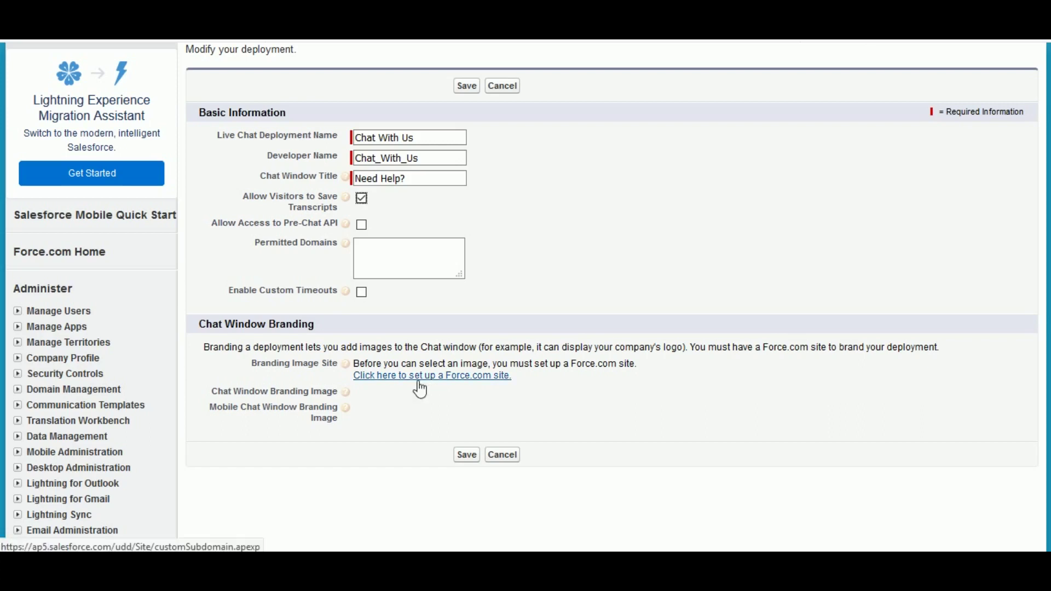
click(439, 382)
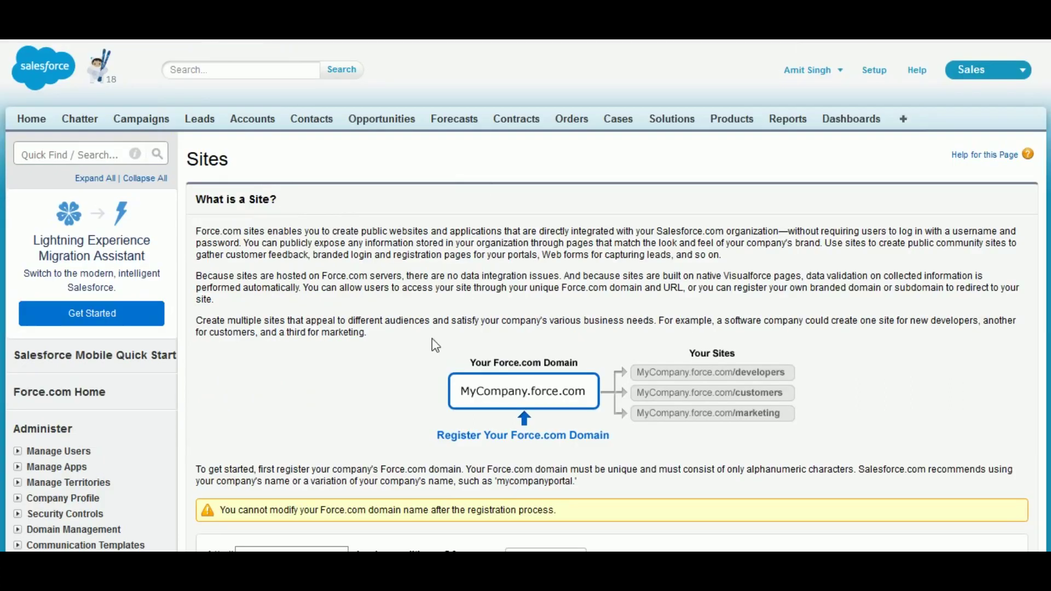
scroll(432, 338, down, 4)
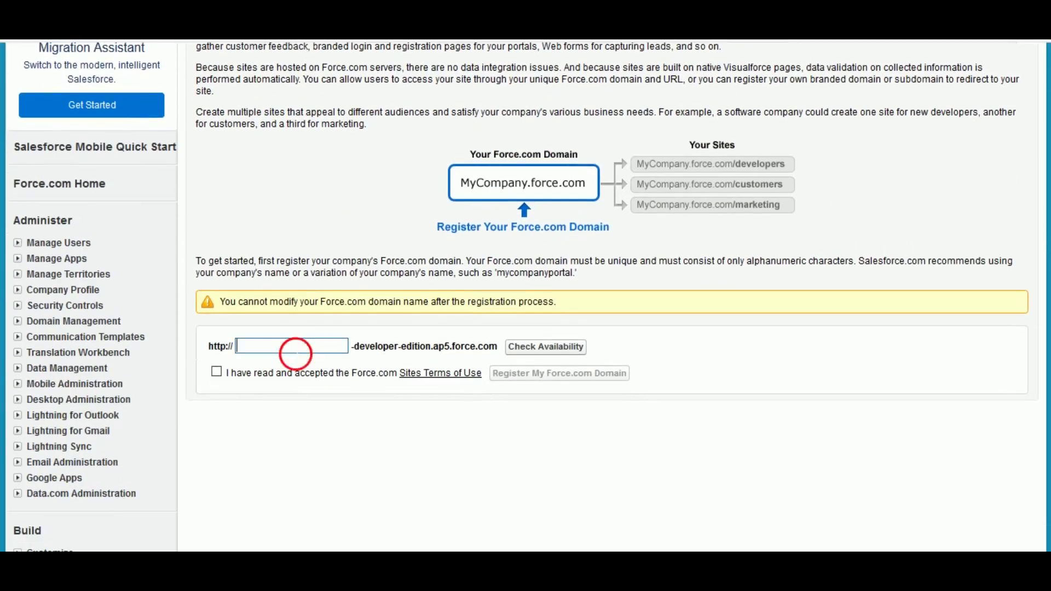
click(297, 350)
text(liveagent-ssss)
click(528, 351)
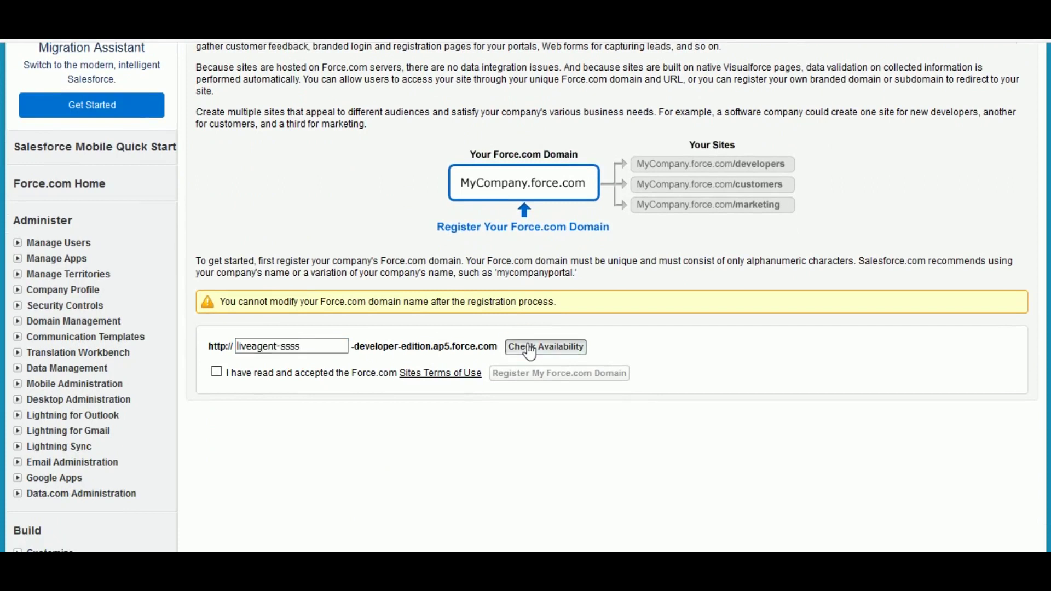
- Accept the Sites Terms of Use and register the Force.com domain, confirming the registration
click(251, 395)
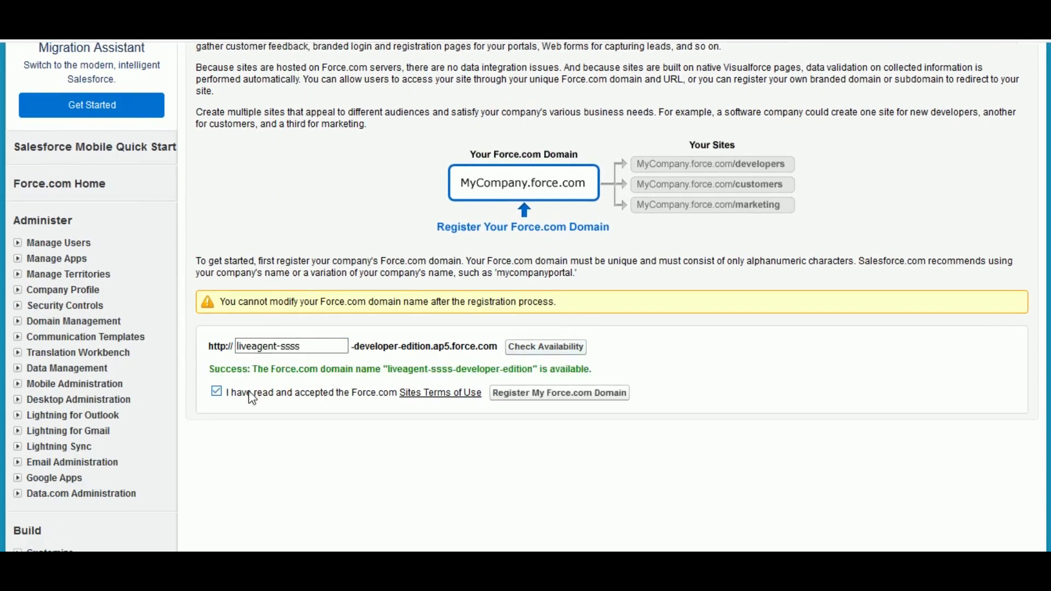
click(509, 395)
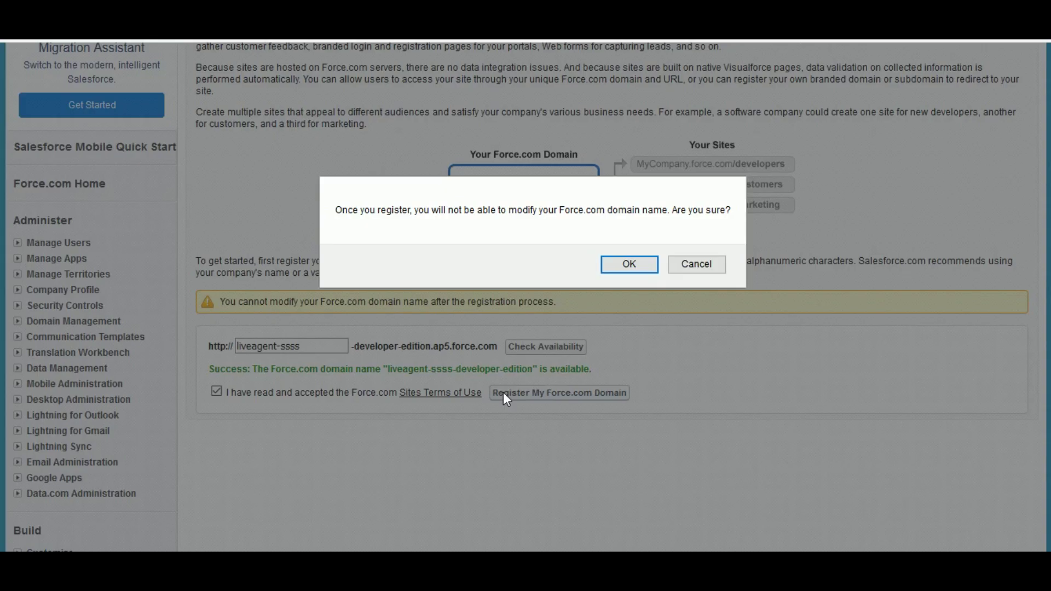
click(630, 263)
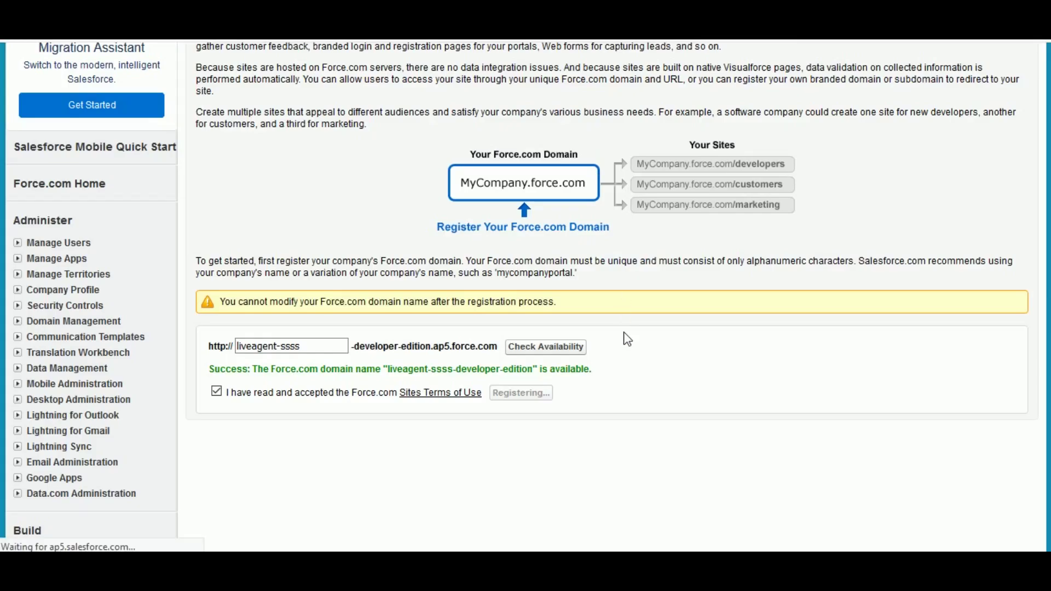
- Create a new Force.com site with the label sfdc panther and the site name sfdc_panther
scroll(624, 333, down, 4)
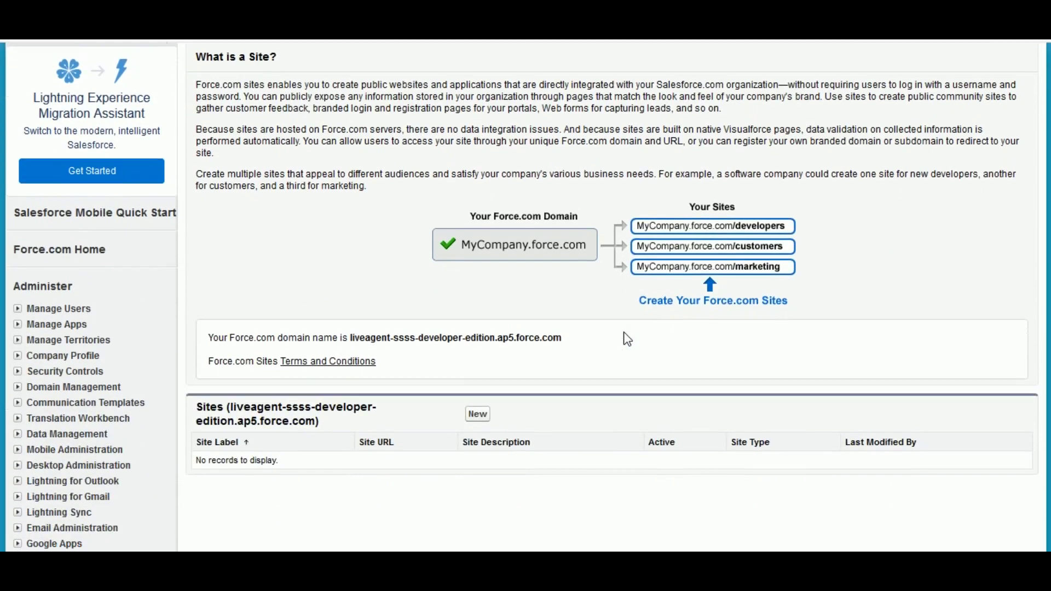
click(478, 330)
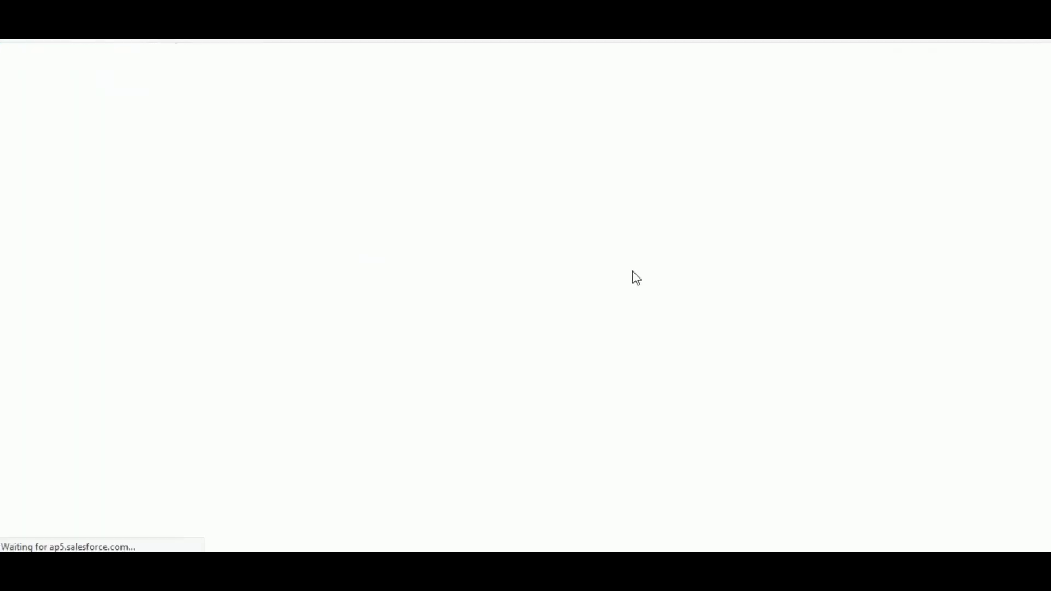
click(414, 237)
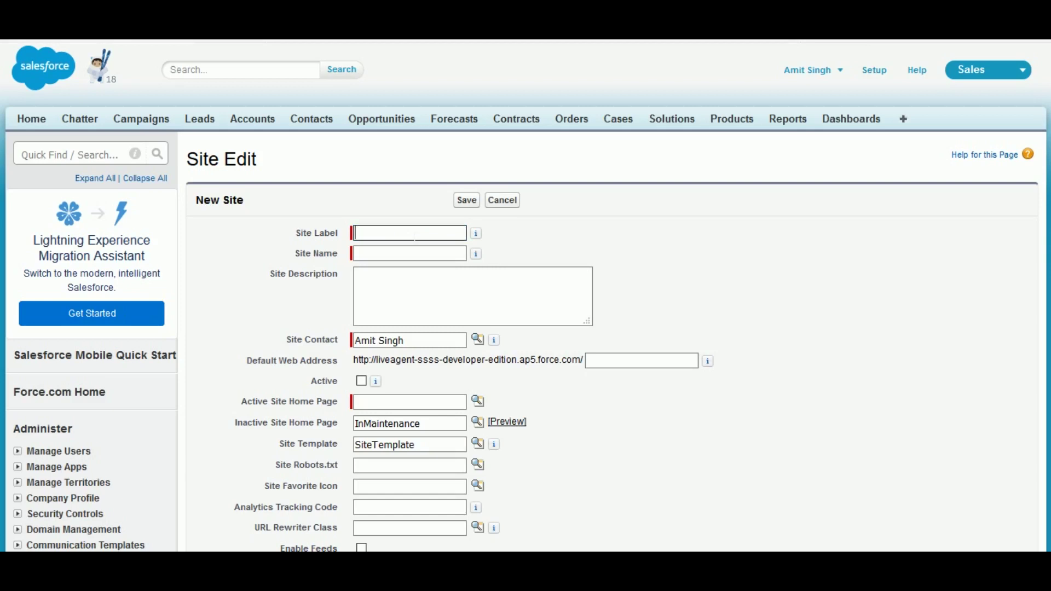
text(sfdc panther)
click(413, 253)
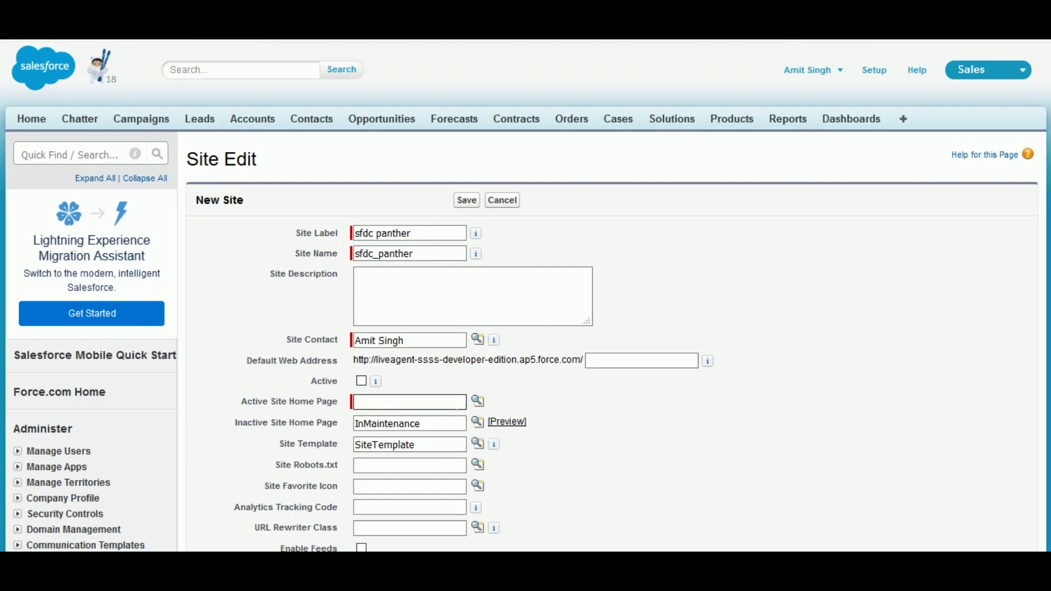
- Look up the Visualforce pages and choose Exception as the active site home page
click(478, 402)
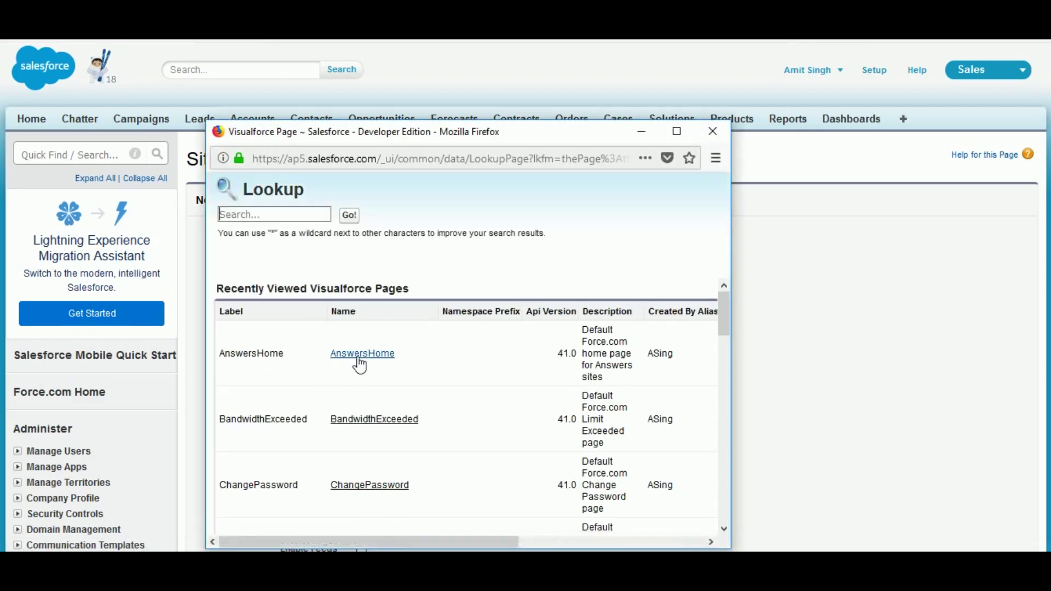
scroll(470, 395, down, 3)
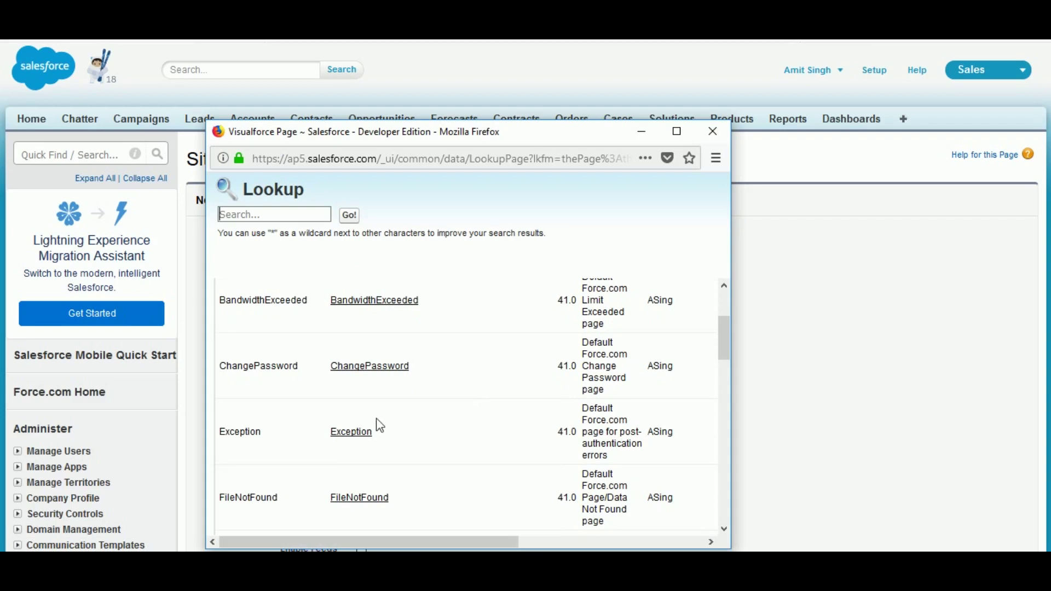
click(356, 434)
- Enable guest access to the Support API with the NewCase quick action selected, and save the site
scroll(635, 393, down, 2)
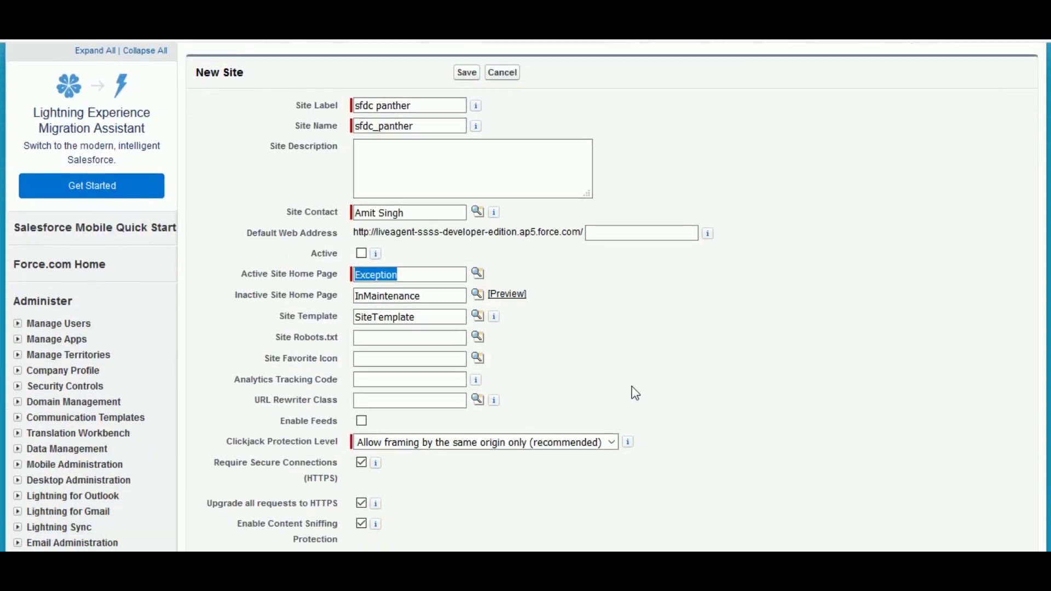
scroll(463, 422, down, 3)
scroll(460, 419, down, 3)
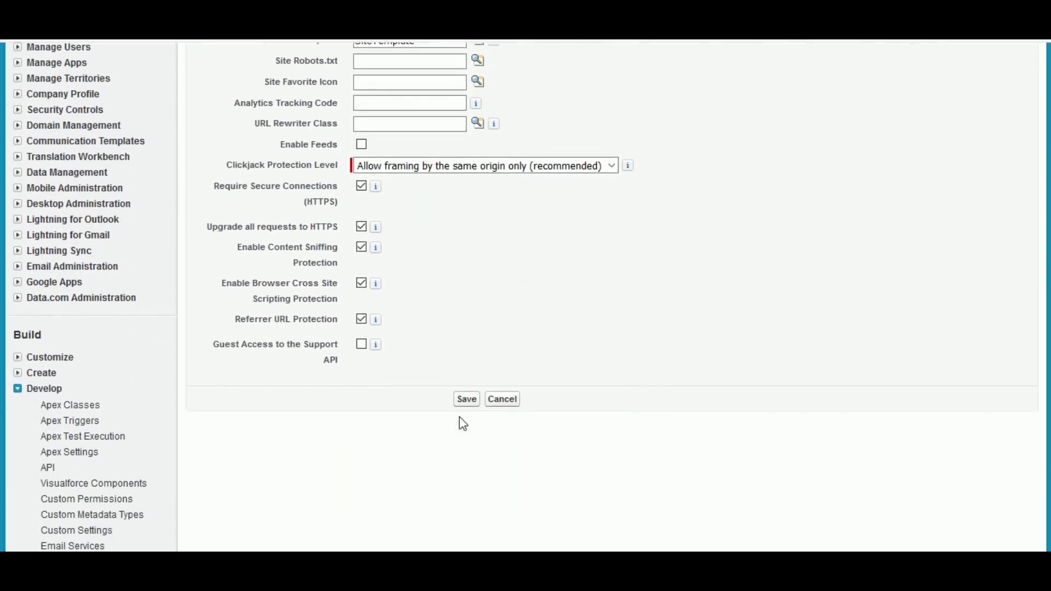
click(360, 338)
click(408, 400)
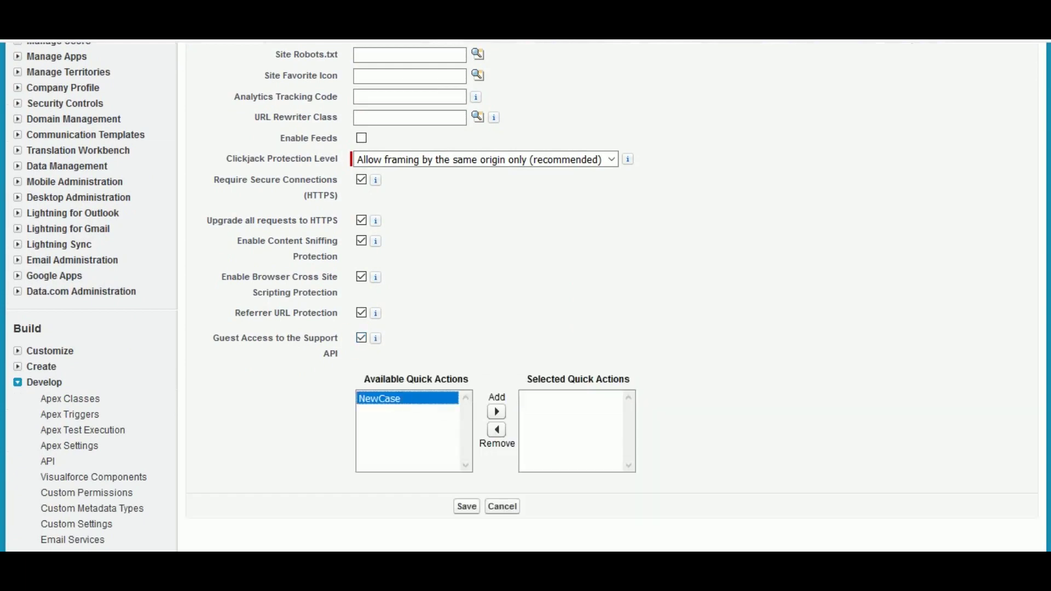
click(499, 412)
click(471, 511)
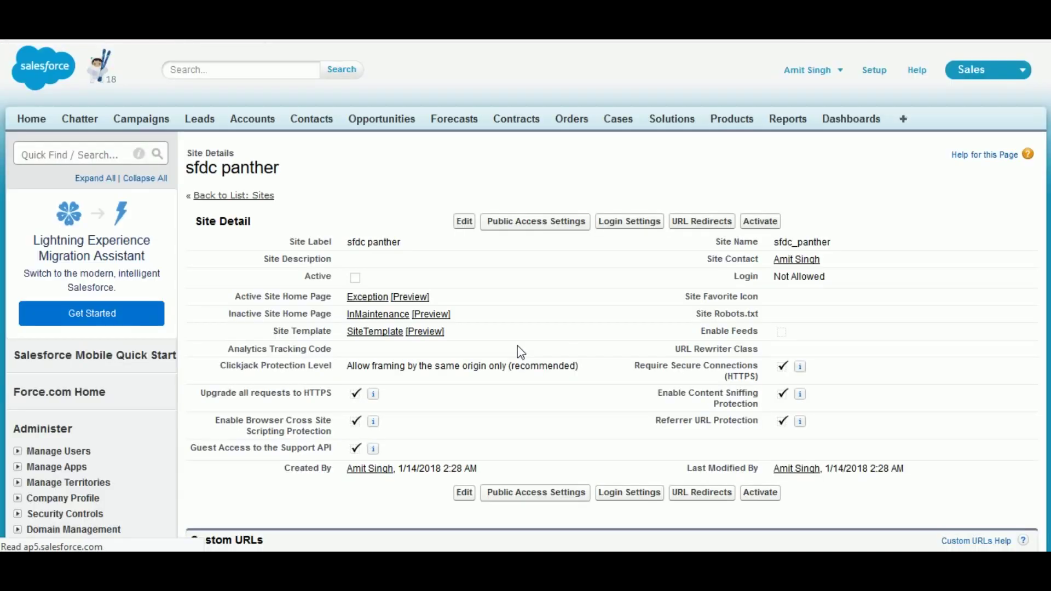
- Return to a blank Live Agent deployment form and name the deployment Need Help, with Chat with Us as the chat window title
scroll(520, 352, down, 2)
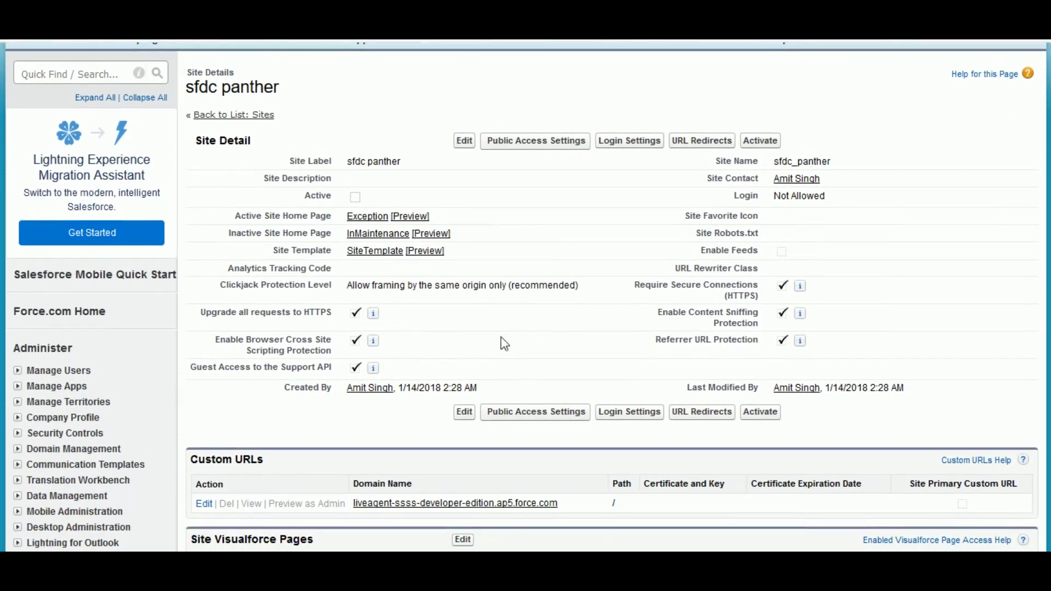
scroll(460, 332, up, 2)
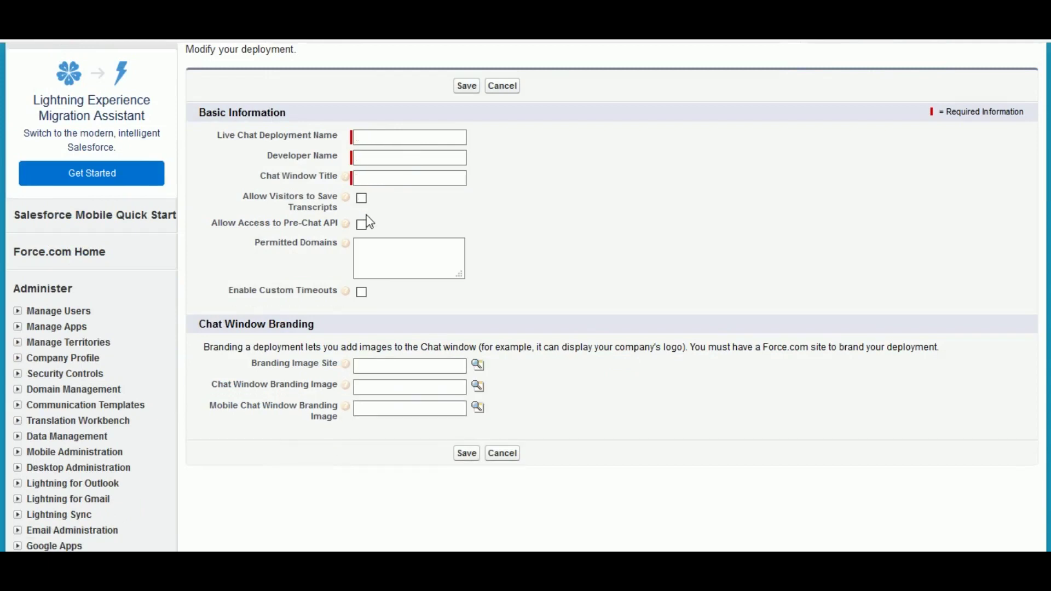
scroll(368, 222, up, 1)
click(380, 158)
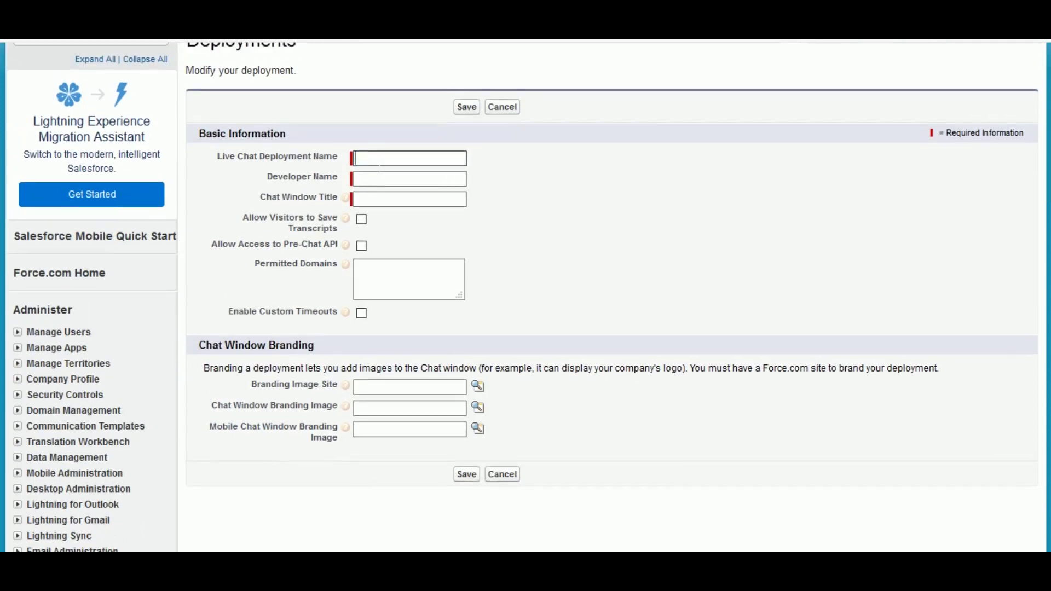
text(Need Helpq)
key(BackSpace)
key(Tab)
key(Tab)
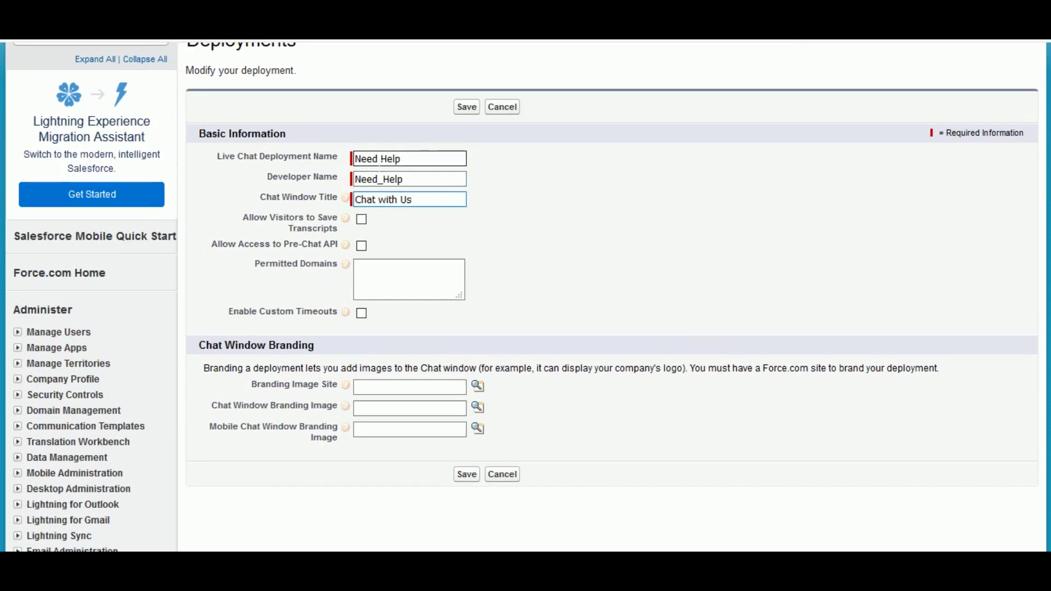
- Allow visitors to save transcripts and choose sfdc panther as the deployment's branding image site
click(362, 220)
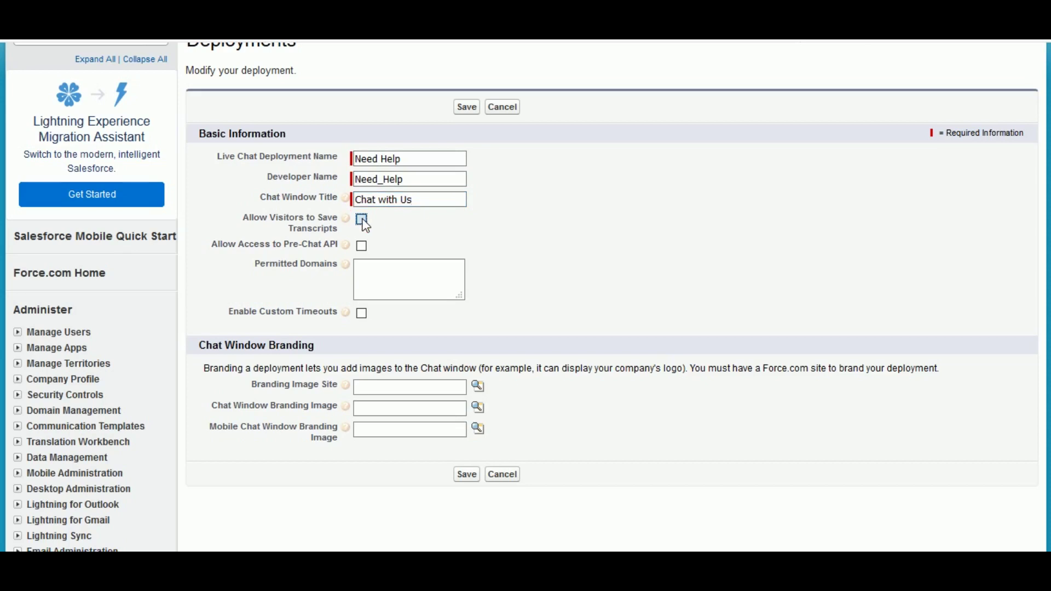
click(478, 386)
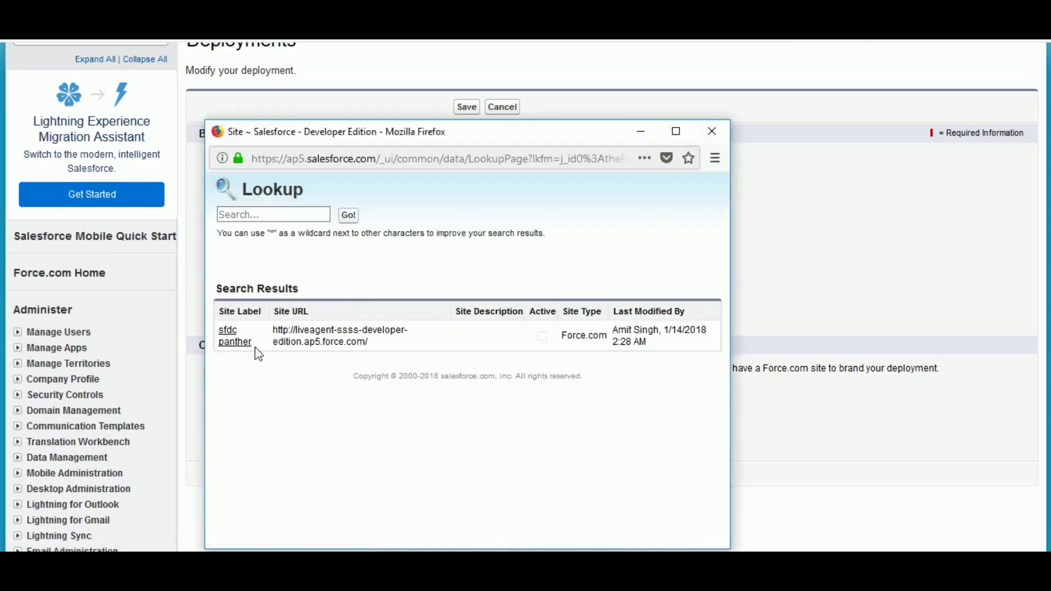
click(241, 348)
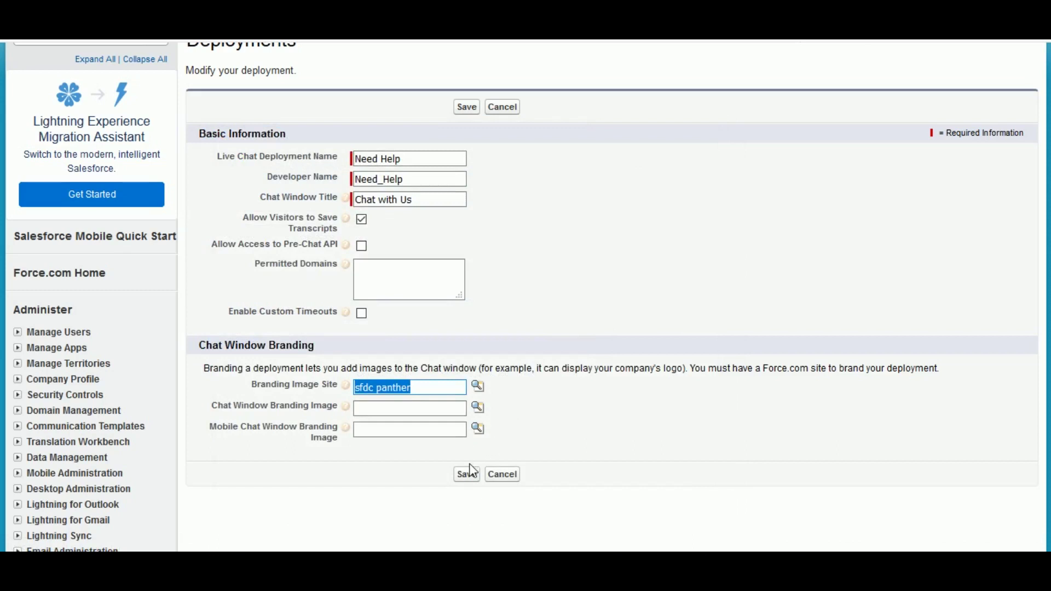
click(657, 375)
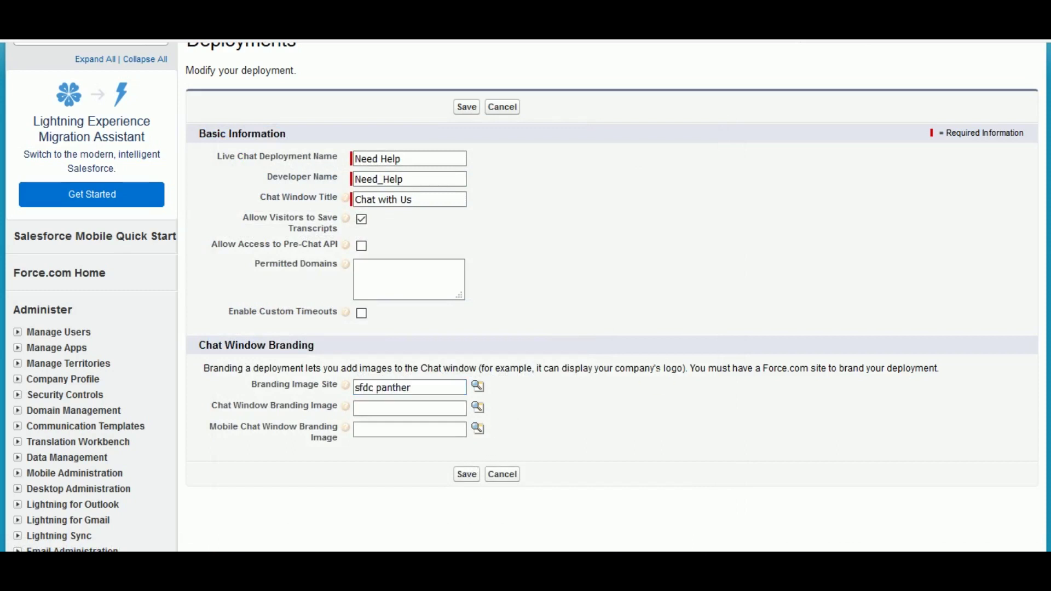
- Save the deployment and review its configuration details and generated deployment code
click(467, 474)
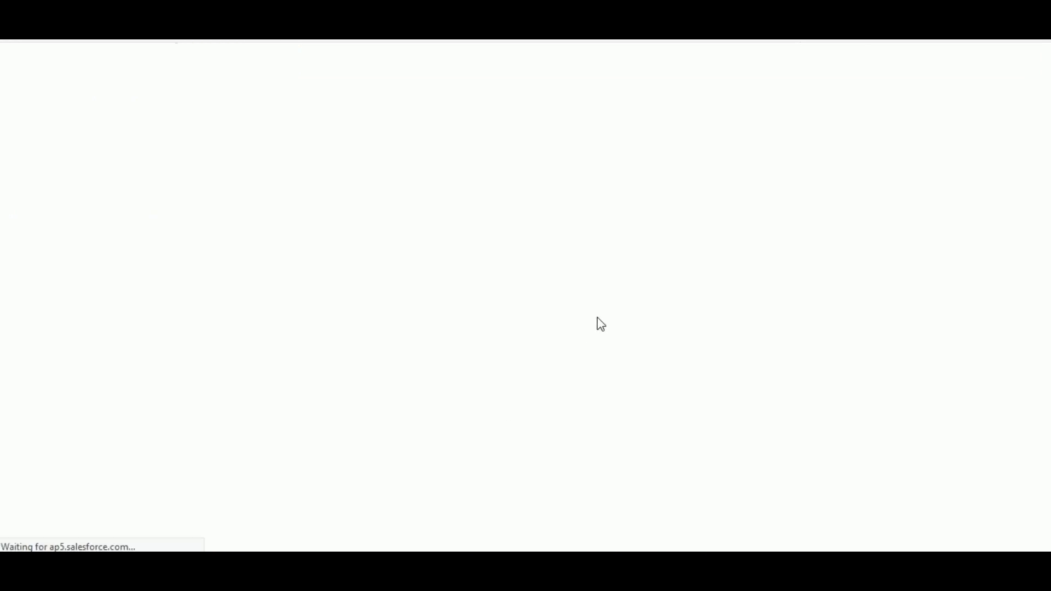
scroll(590, 320, down, 2)
click(367, 405)
click(555, 239)
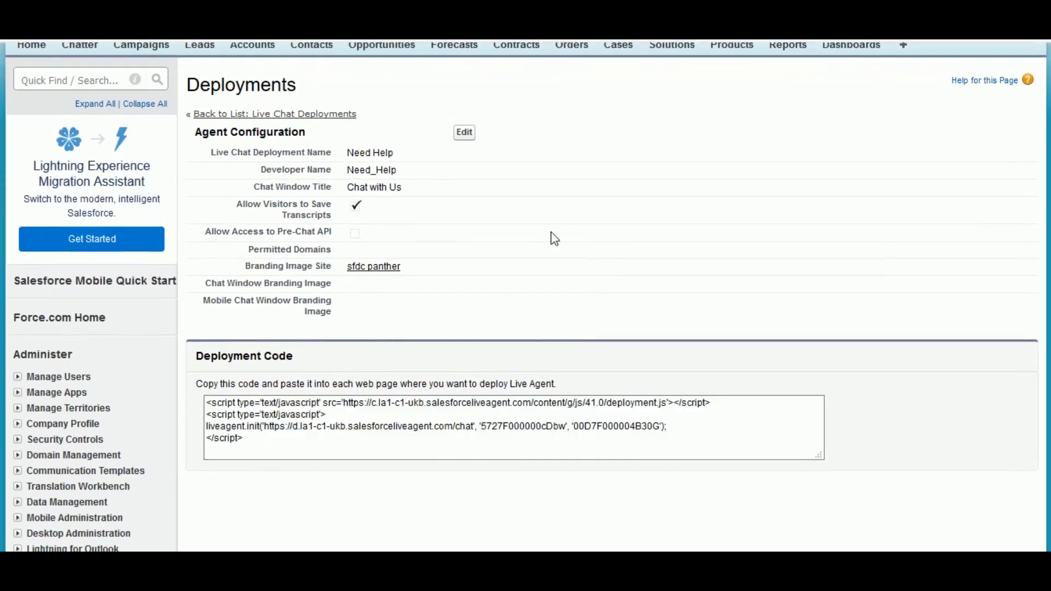
scroll(554, 240, up, 2)
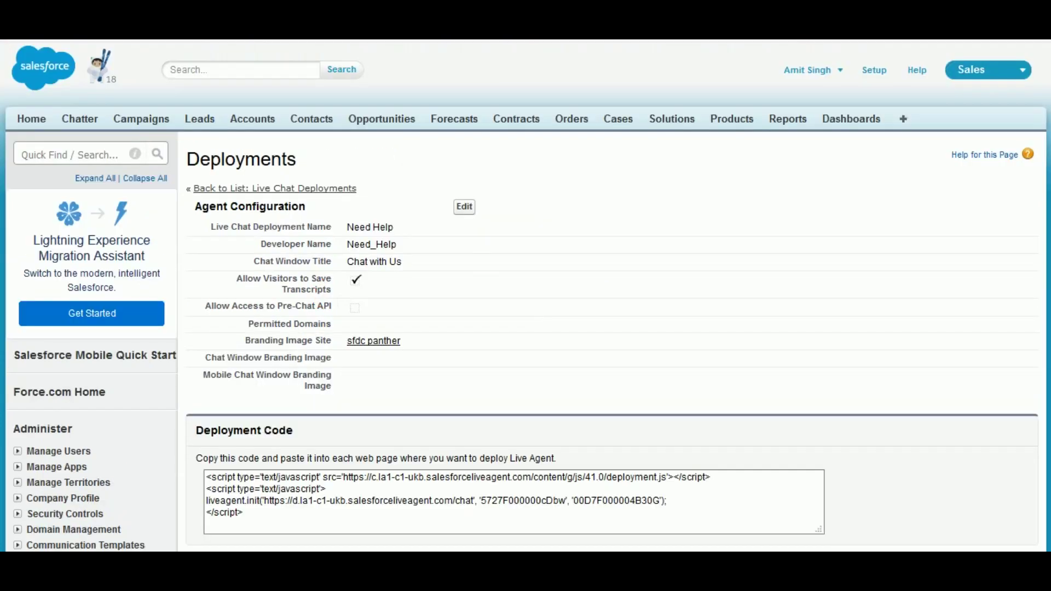
- Find the Live Agent Chat Buttons & Invitations setup page and start a new record
click(83, 155)
text(chat b)
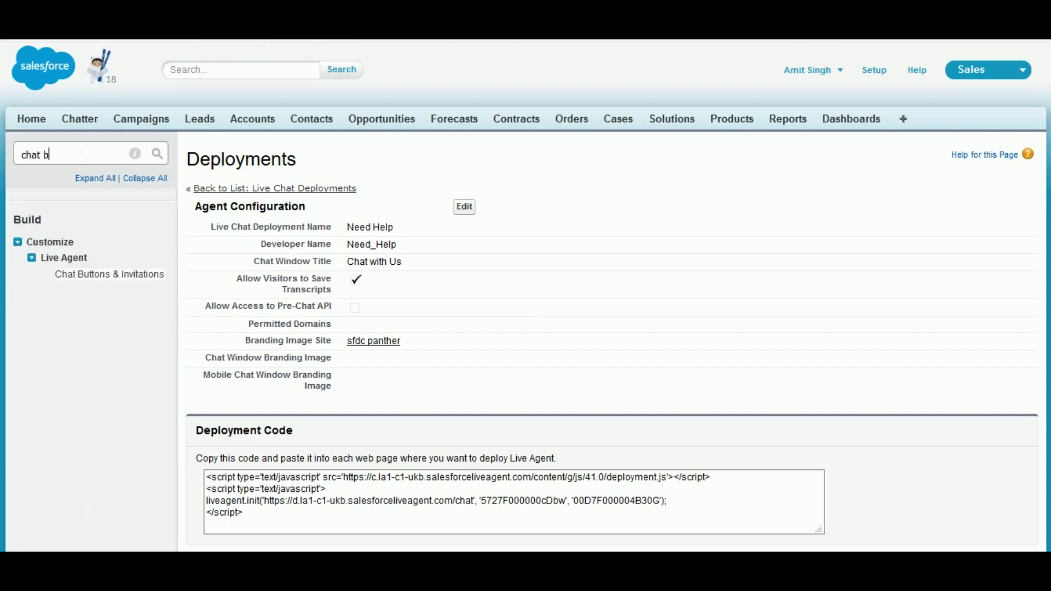
drag(165, 275, 57, 283)
click(110, 275)
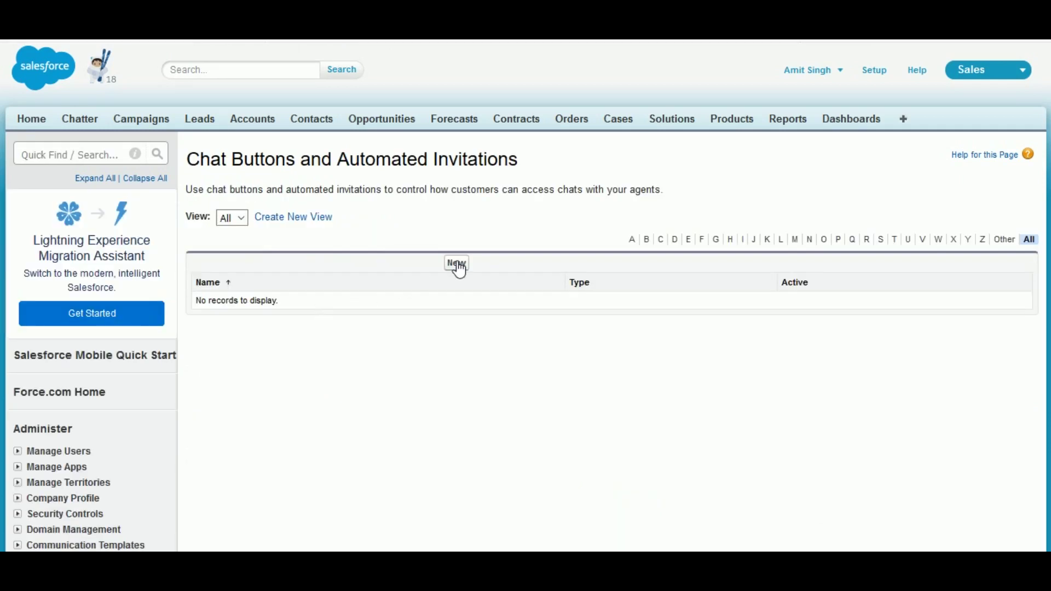
click(458, 265)
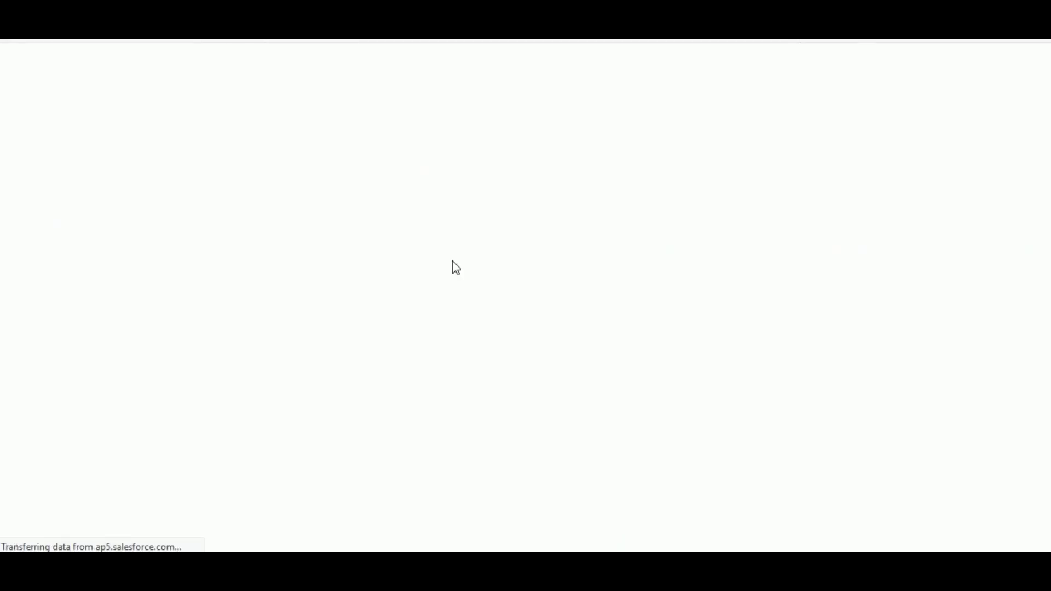
- Set the new record's type to Chat Button and use Cases as both its name and developer name
click(425, 294)
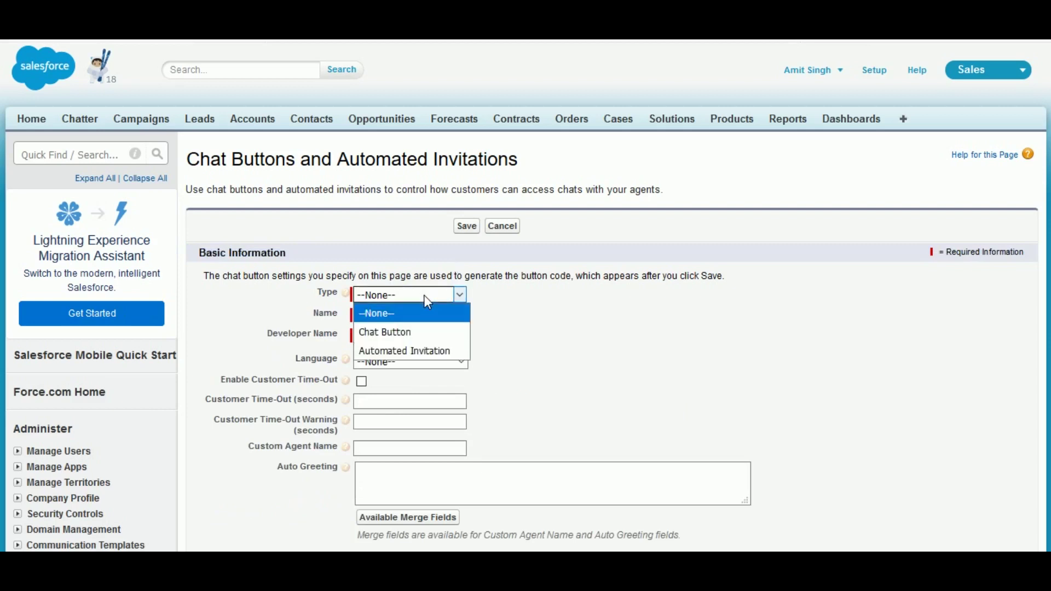
click(389, 331)
click(391, 317)
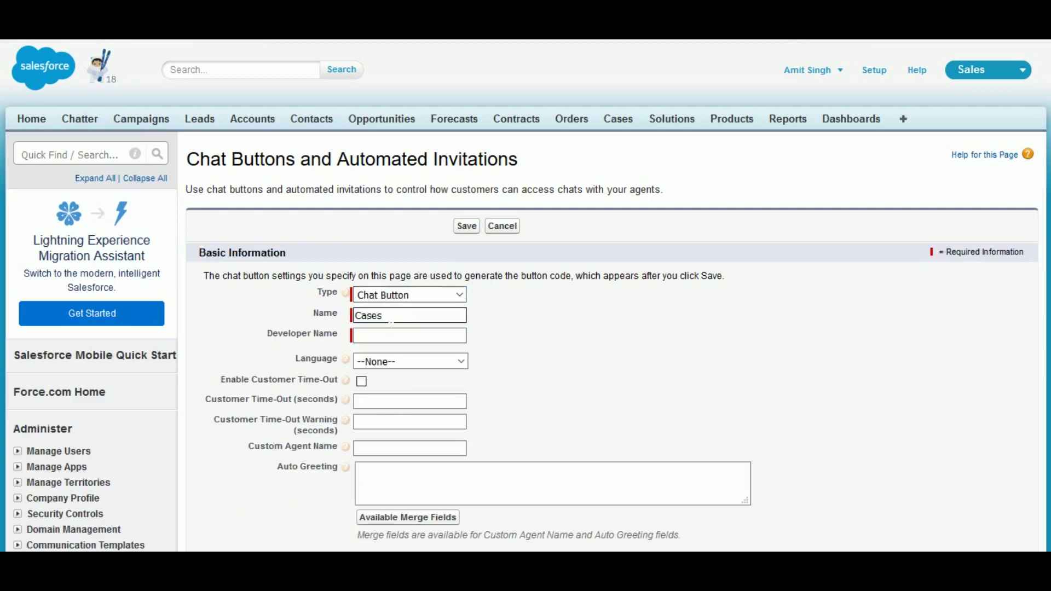
click(393, 336)
click(410, 361)
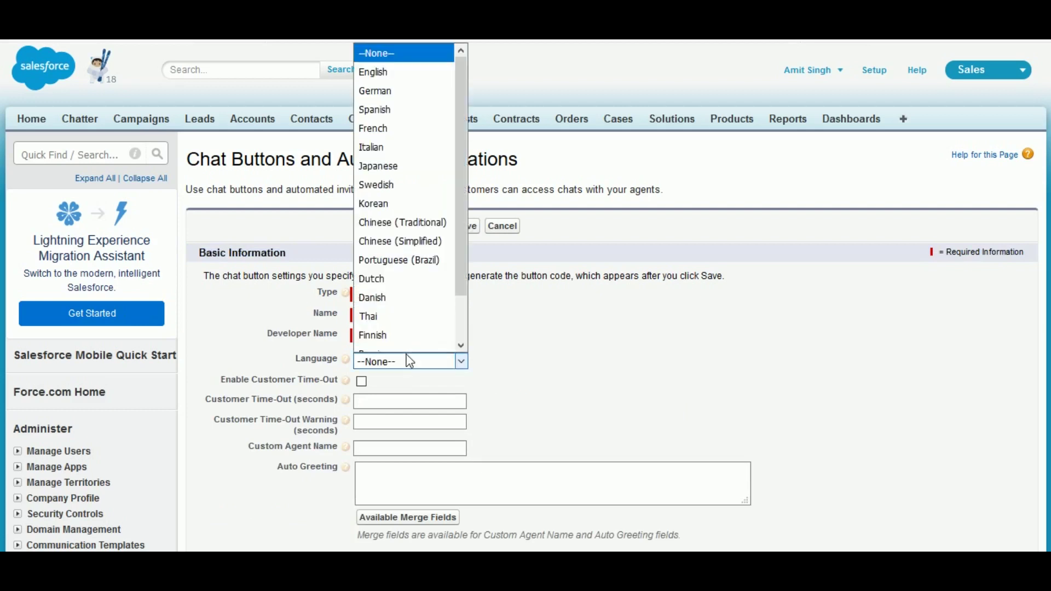
click(410, 361)
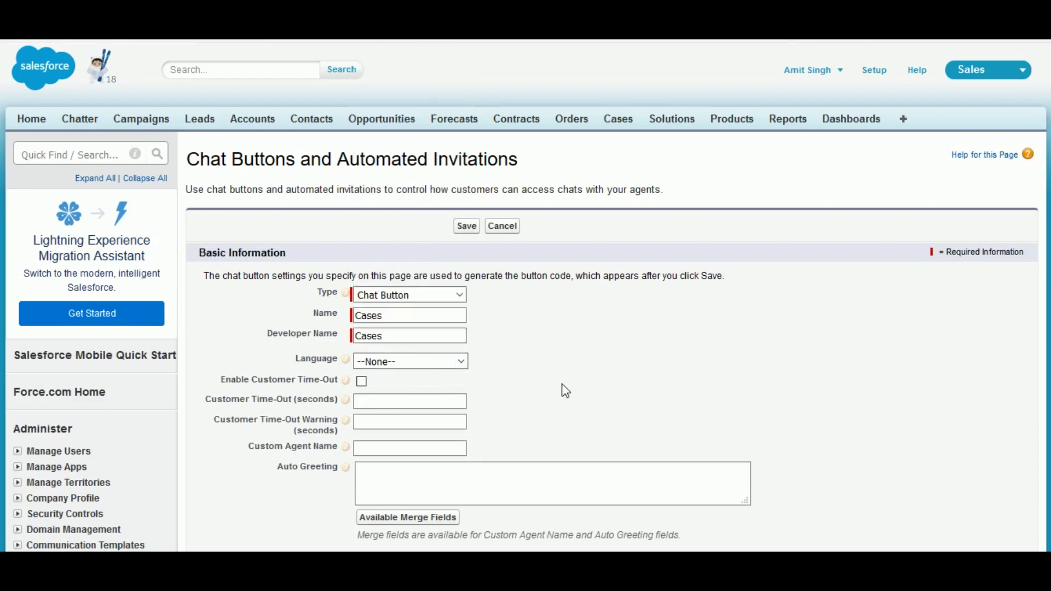
- Set the chat button's routing type to Most Available and add the Cases skill to its selected skills
scroll(566, 391, down, 2)
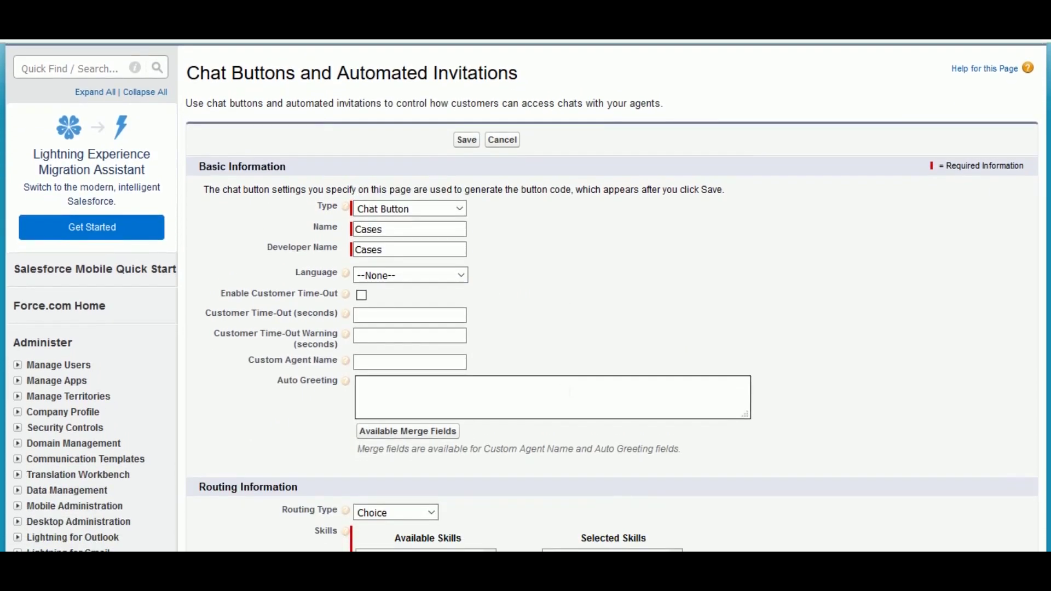
scroll(566, 391, down, 4)
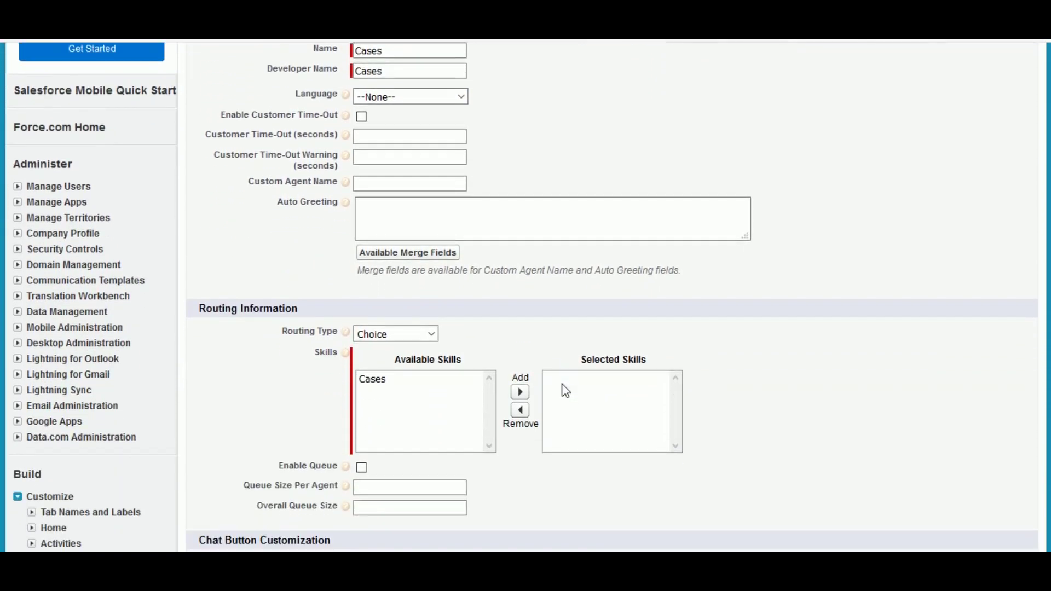
click(383, 333)
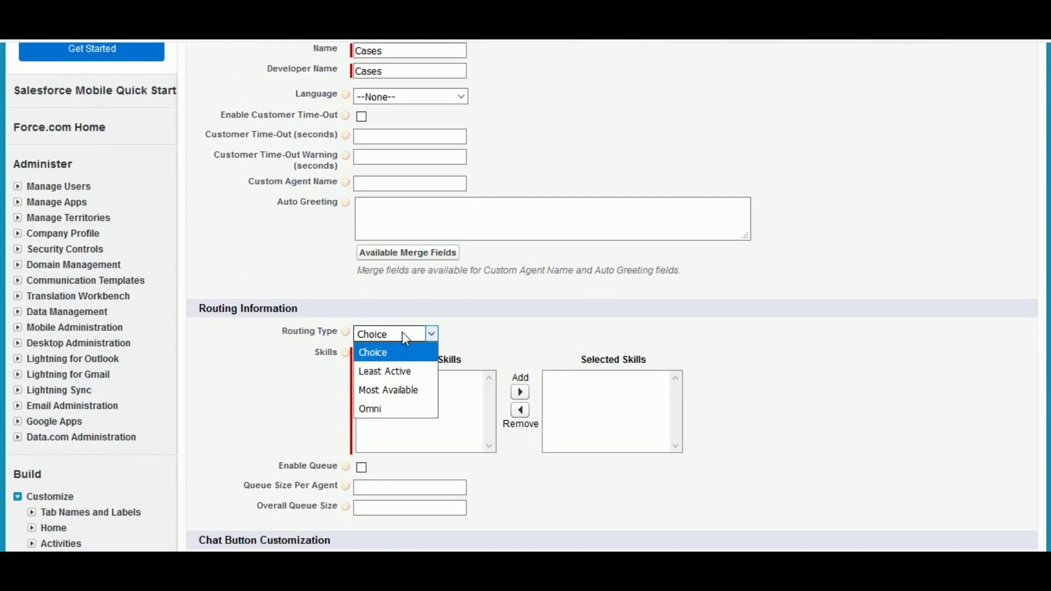
click(493, 331)
scroll(493, 331, down, 1)
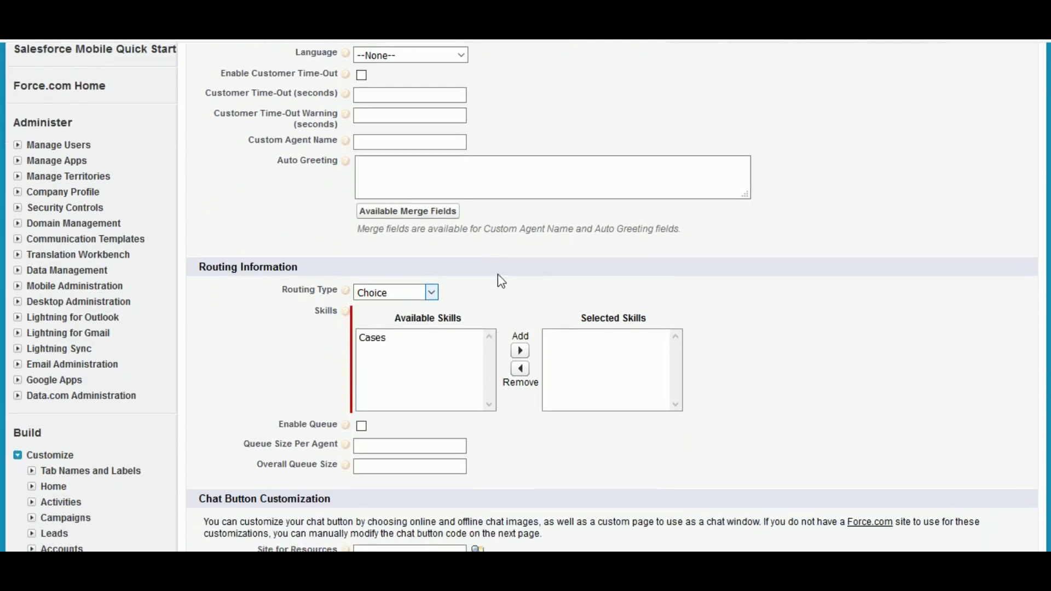
click(402, 294)
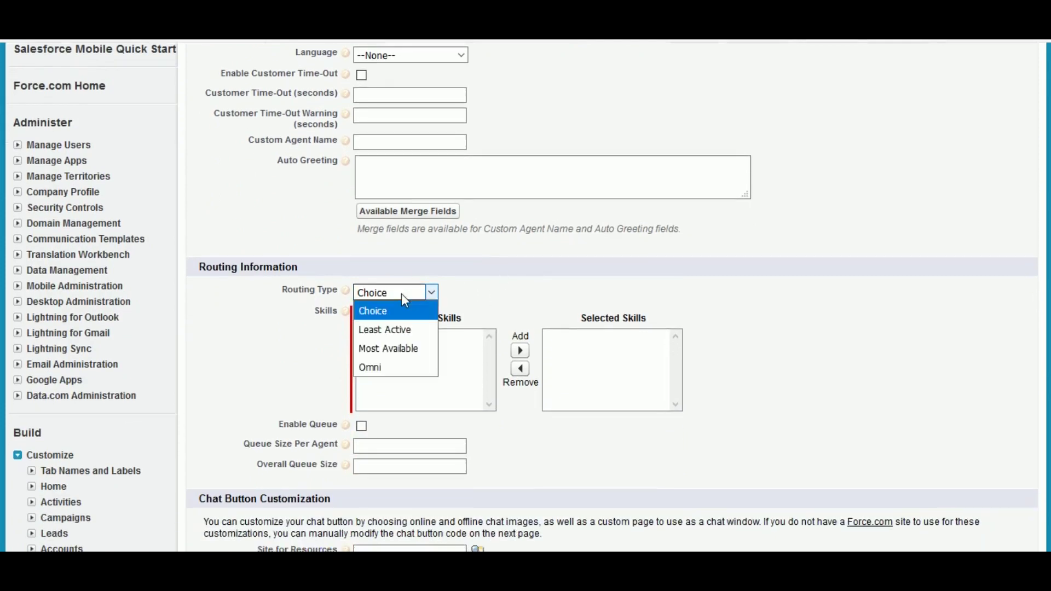
click(408, 353)
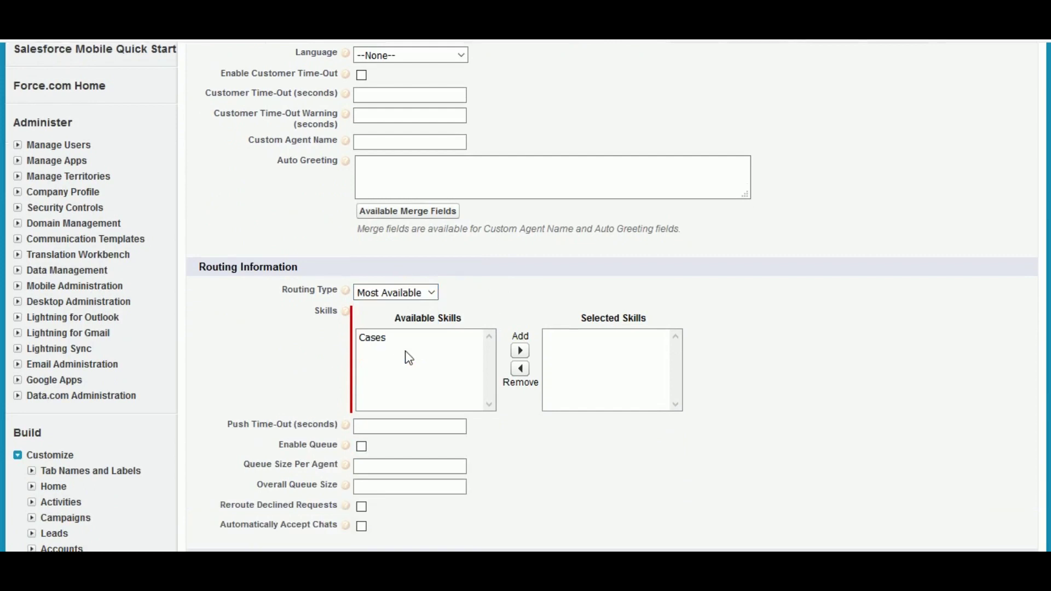
click(377, 339)
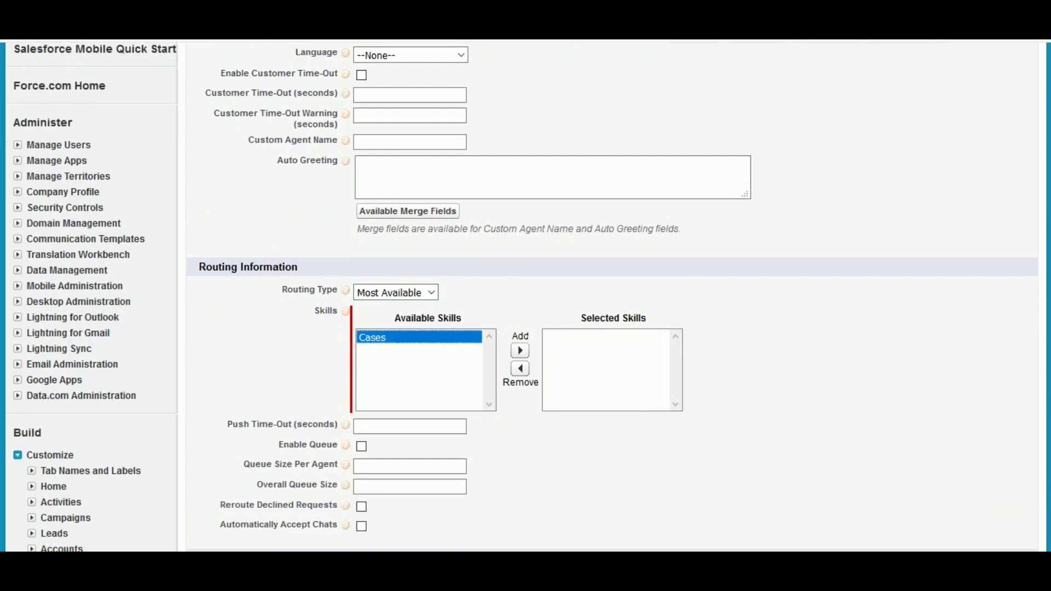
click(520, 351)
- Choose sfdc panther as the chat button's site for resources
scroll(564, 285, down, 3)
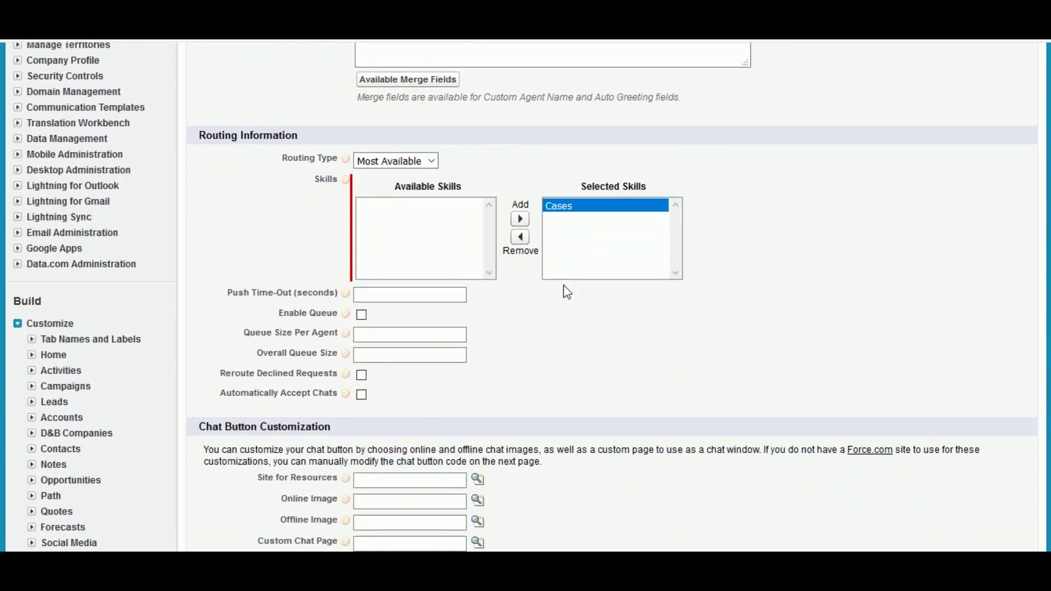
scroll(564, 286, down, 3)
scroll(567, 291, down, 1)
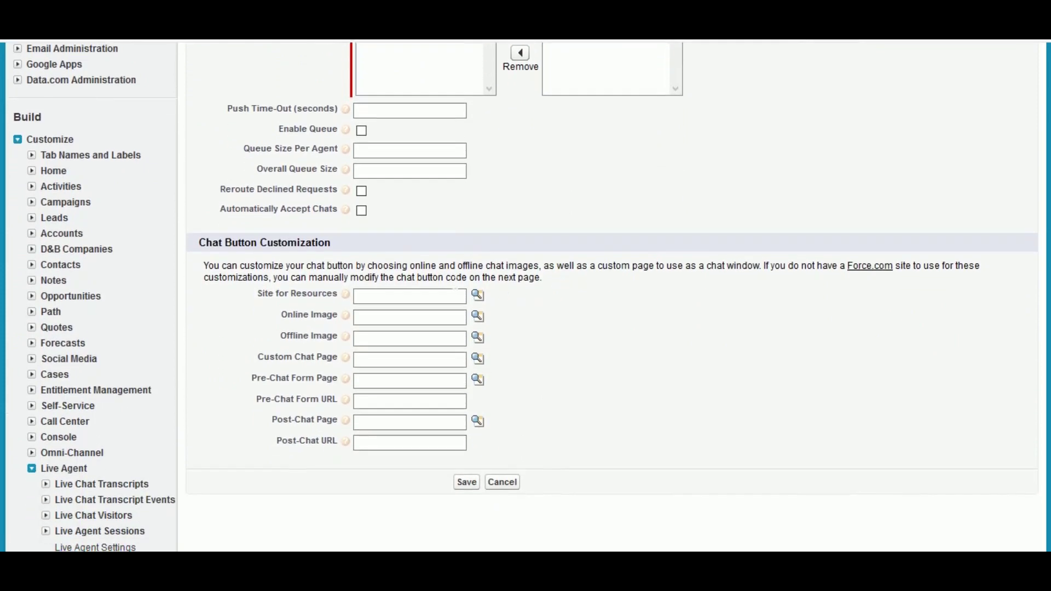
click(479, 298)
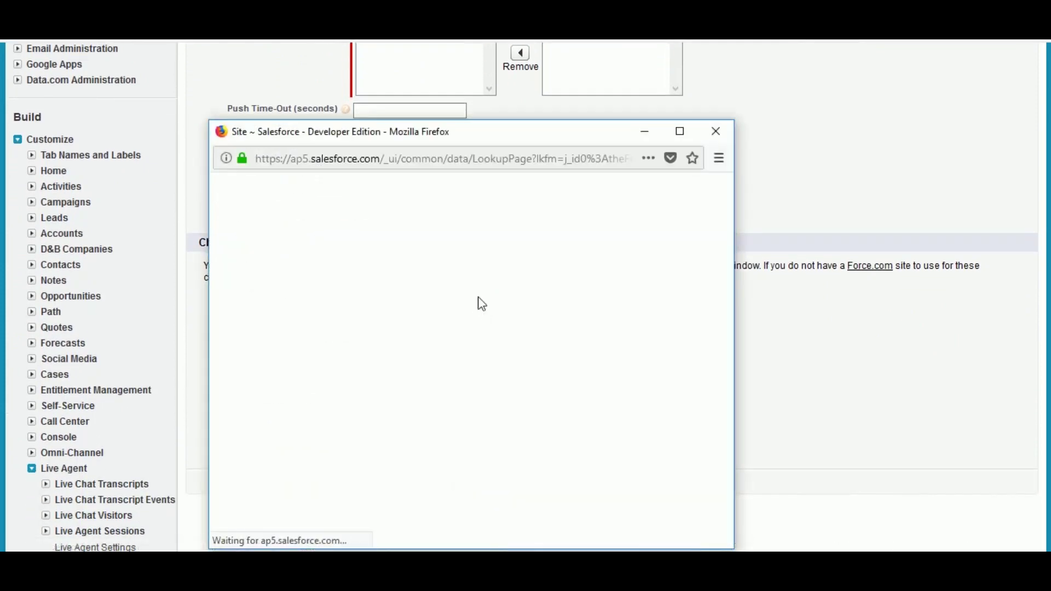
click(235, 343)
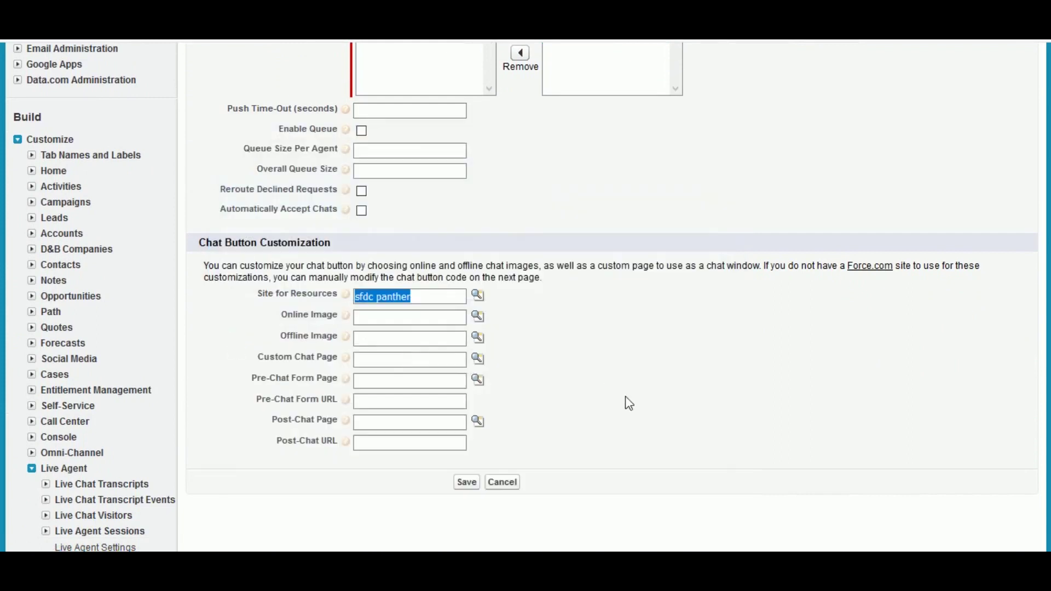
- Check the completed chat button settings and save the Cases chat button
scroll(630, 403, down, 5)
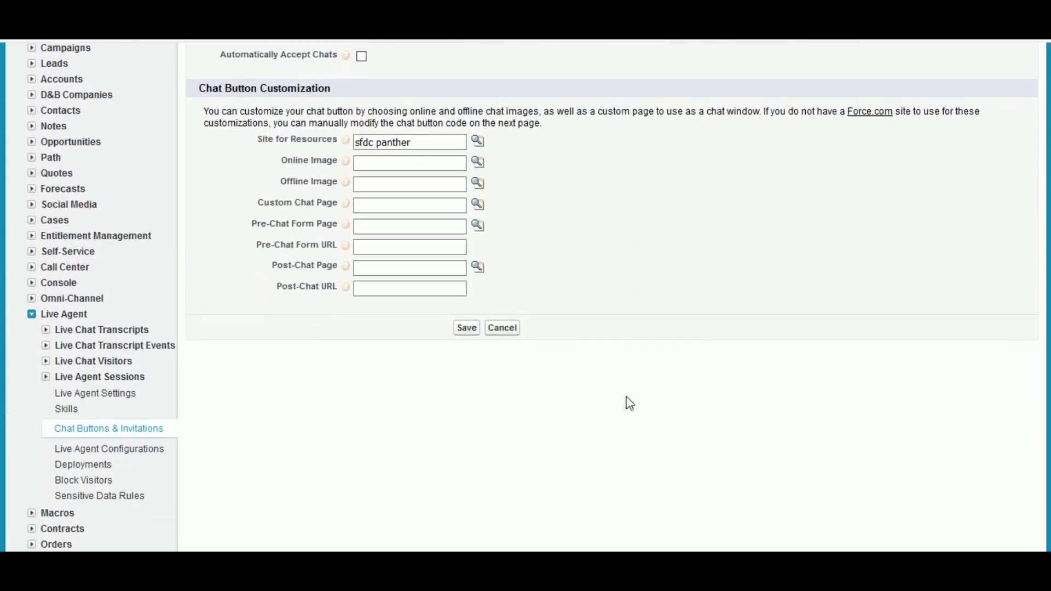
scroll(630, 403, up, 3)
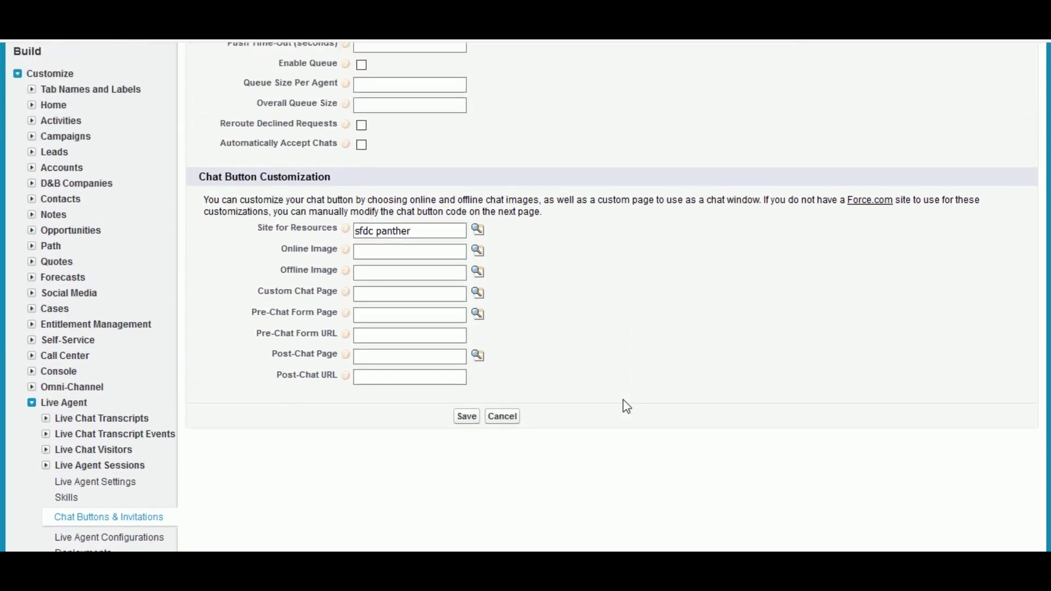
scroll(627, 407, up, 3)
scroll(624, 414, up, 1)
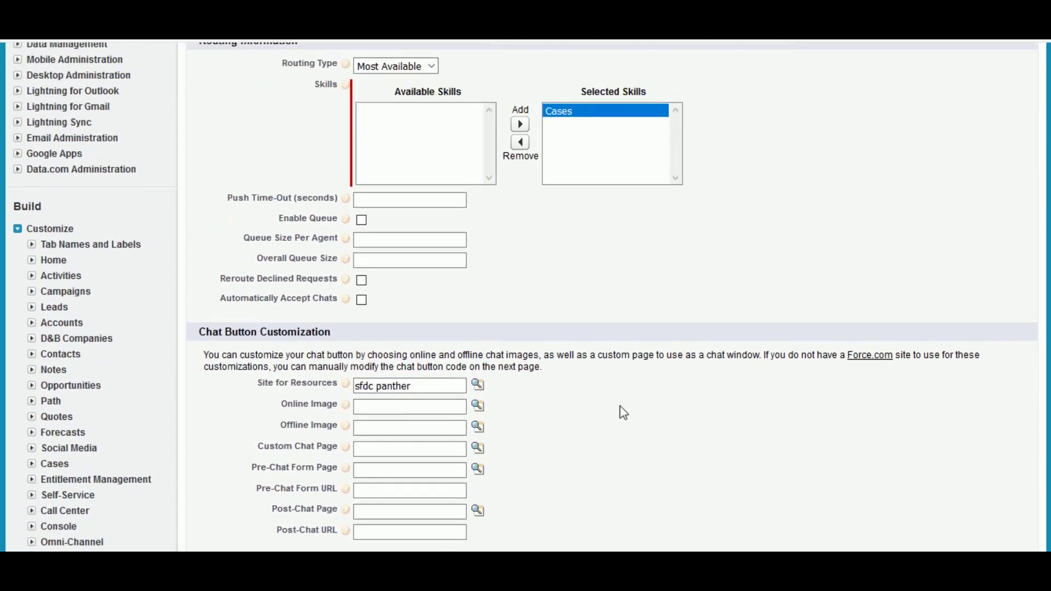
scroll(625, 414, up, 1)
scroll(624, 414, up, 5)
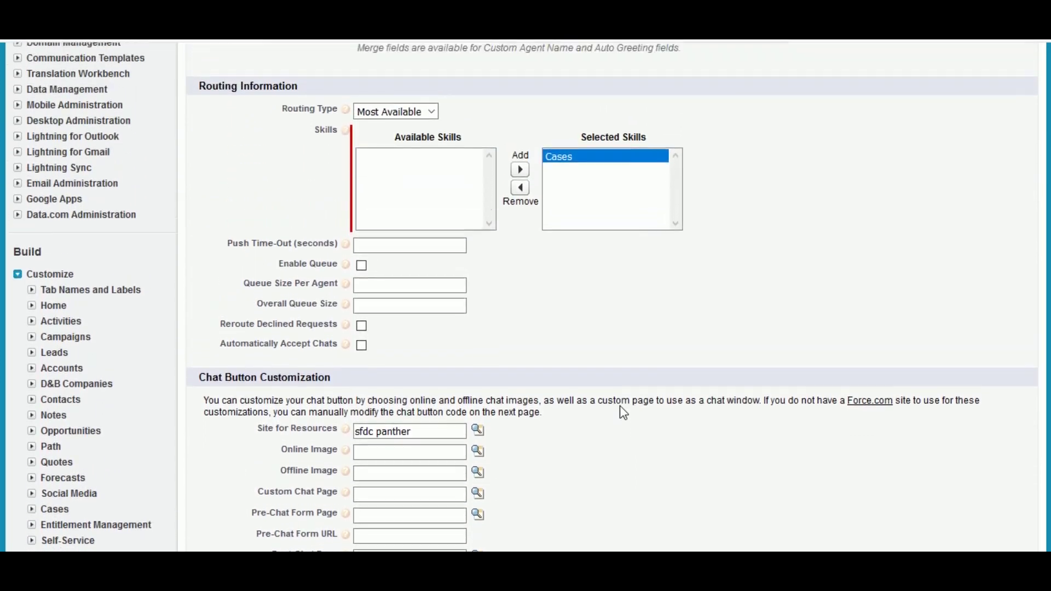
scroll(625, 413, up, 9)
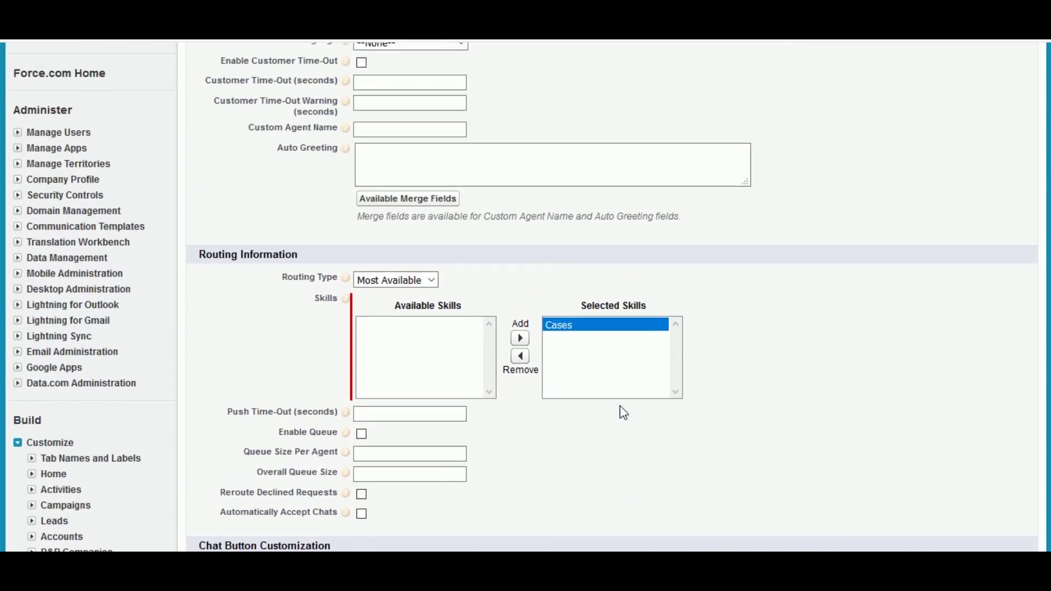
click(472, 178)
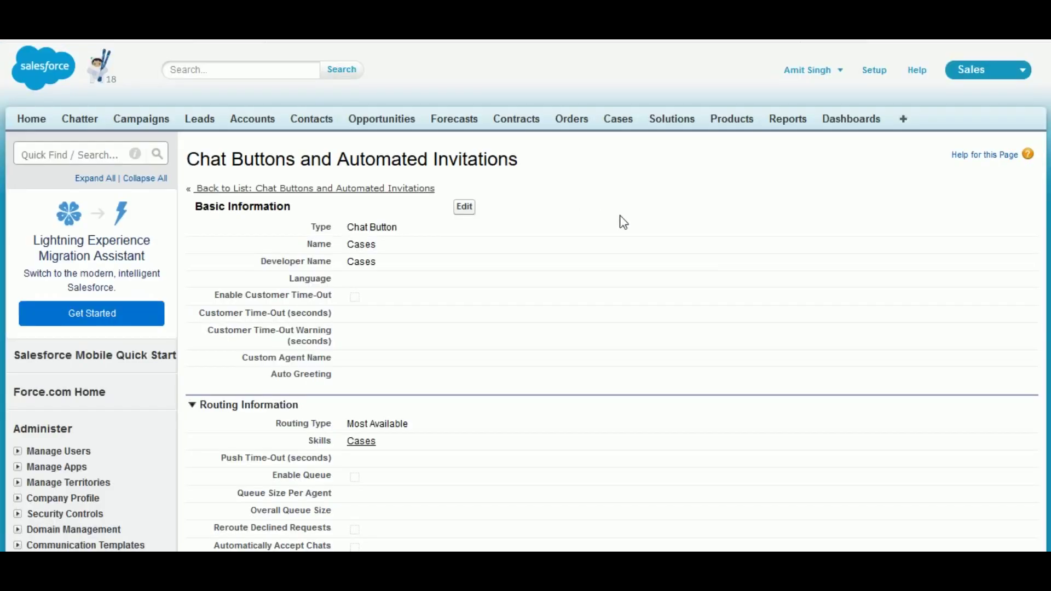
- Review the saved chat button's configuration details and its generated chat button code
scroll(700, 246, down, 7)
scroll(701, 251, down, 10)
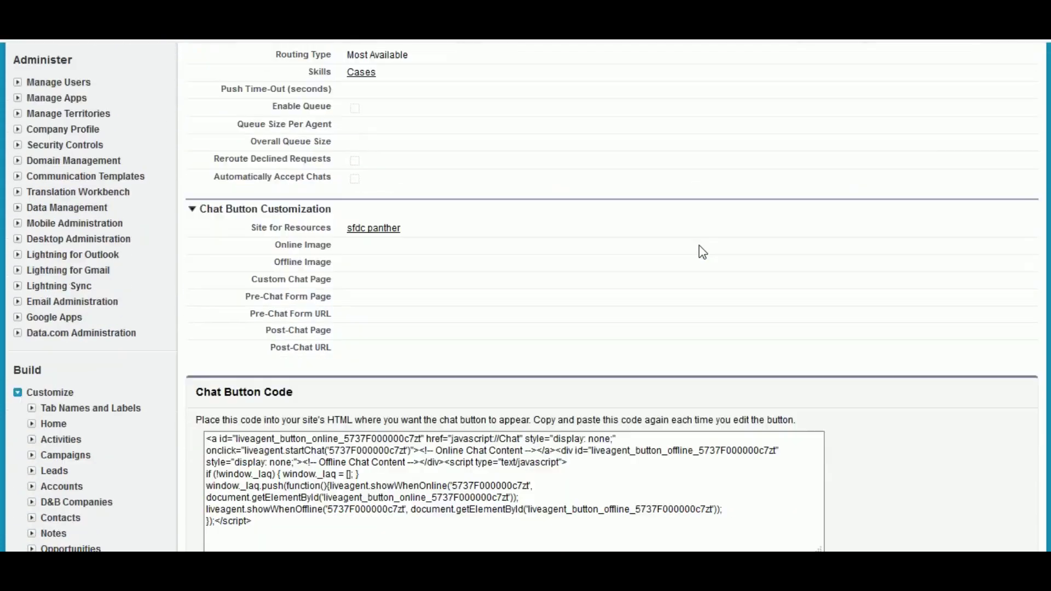
key(ctrl+a)
scroll(619, 156, up, 9)
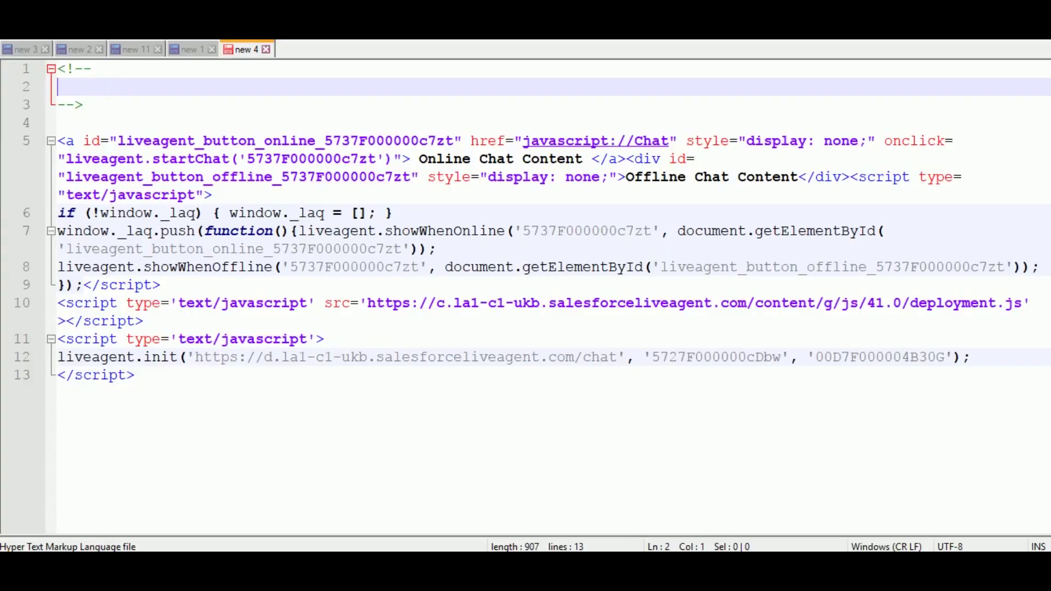
- In the Notepad++ HTML file, fill the opening comment with "Paste the Deployment Code and Chat Button Code Here"
text(Paste the Deploymnt)
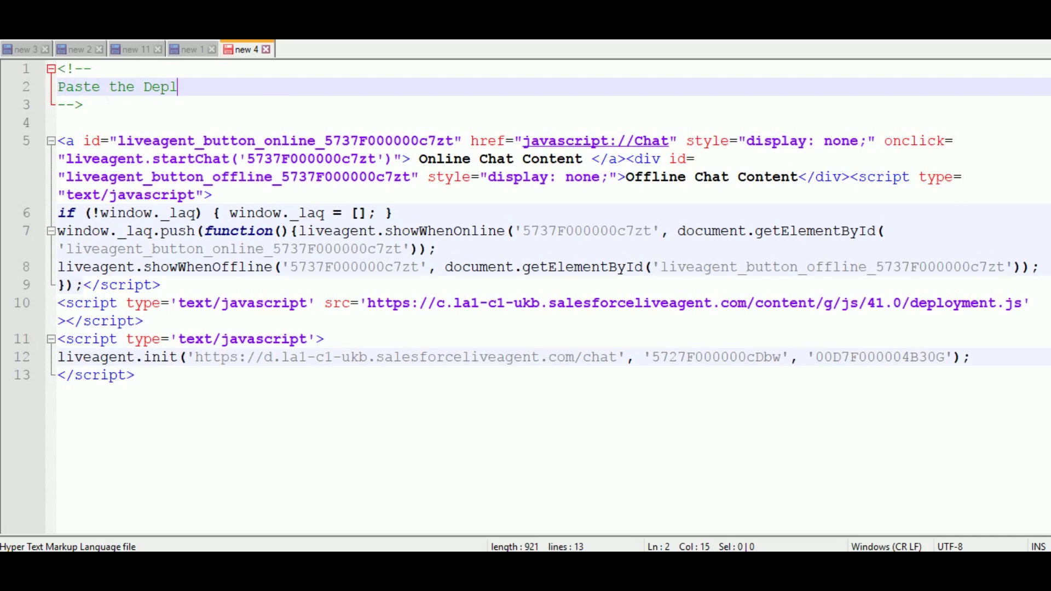
key(BackSpace)
key(BackSpace)
key(BackSpace)
text(ent Code and)
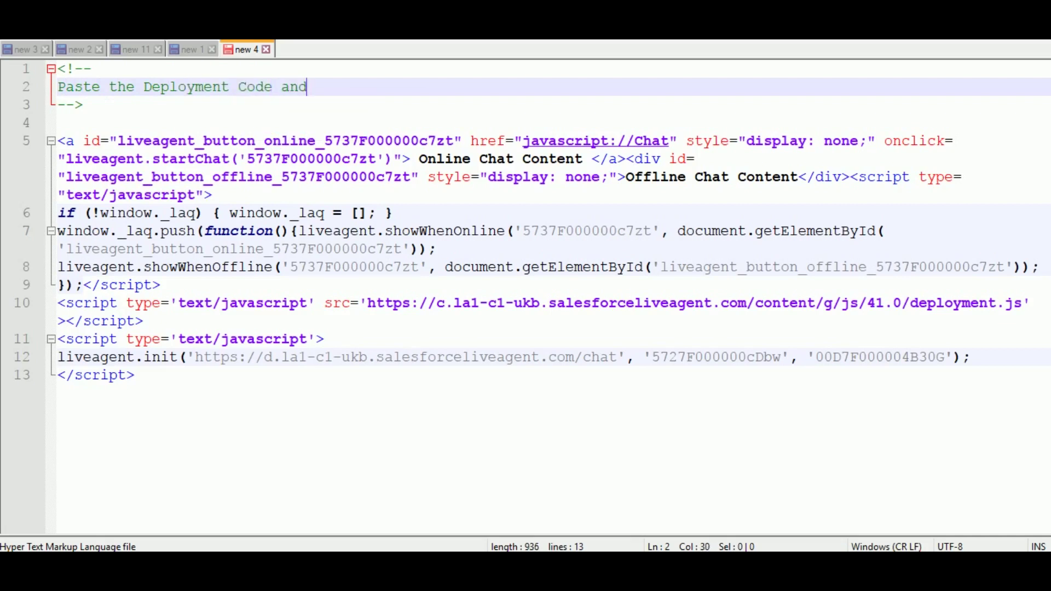
text( Chat Button Code )
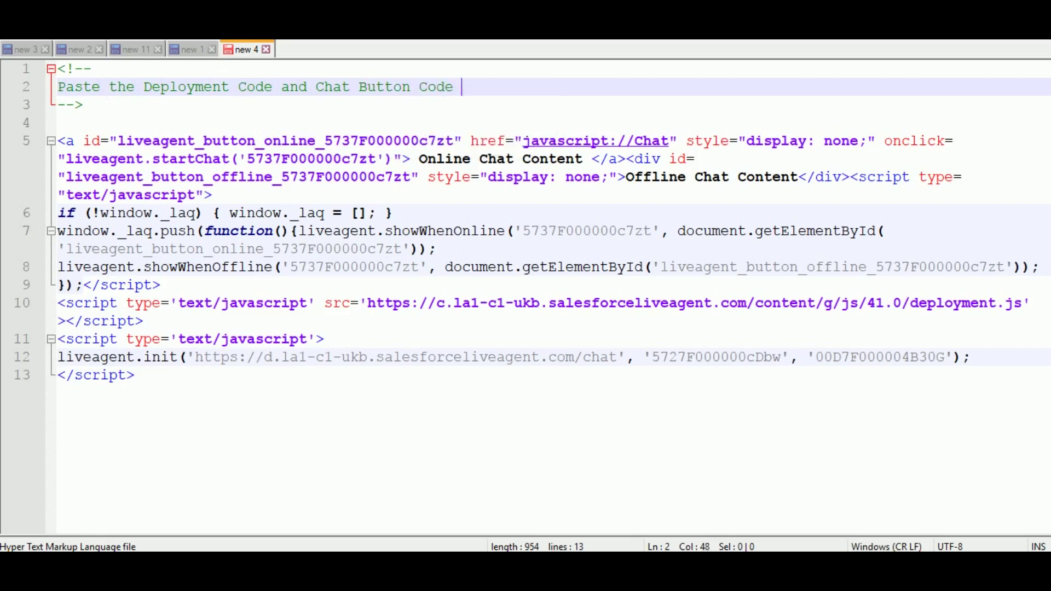
text(Here)
- Replace the Online Chat Content placeholder in the chat link with "Chat With Experts"
drag(420, 159, 583, 159)
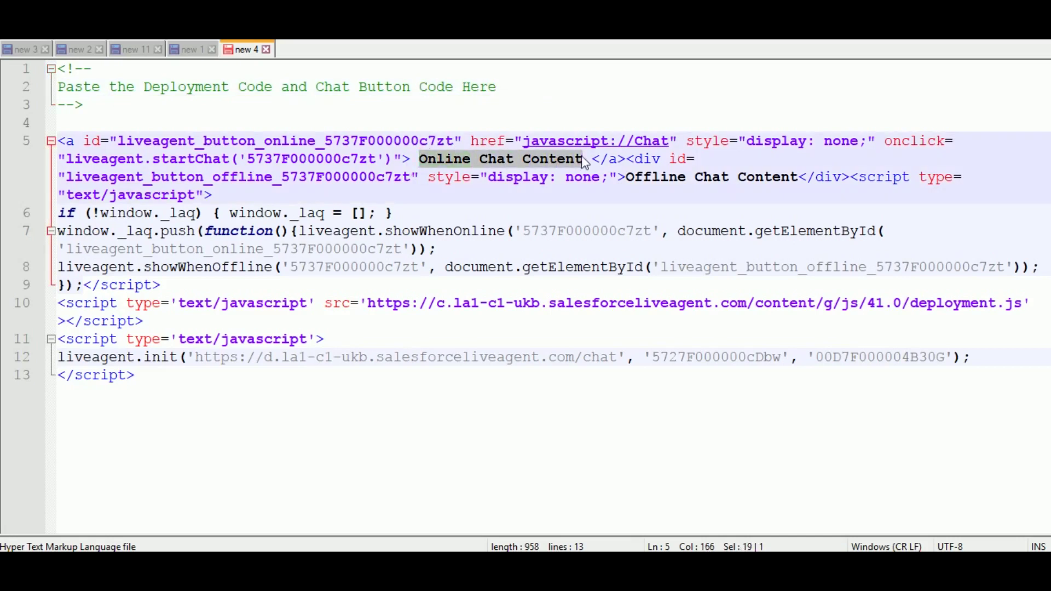
text(Chat With Us)
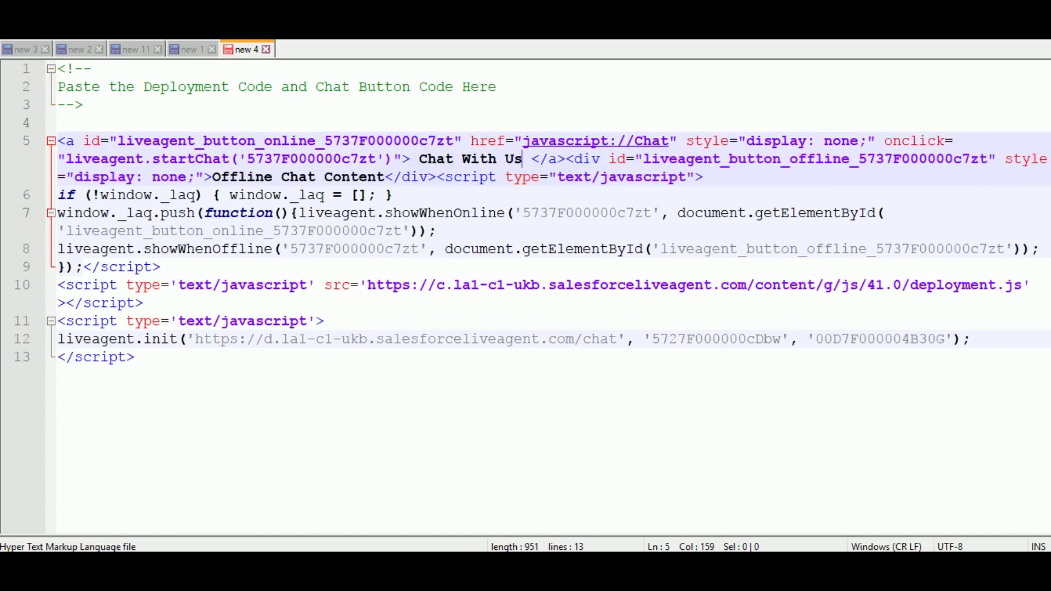
key(BackSpace)
key(BackSpace)
text(Experts)
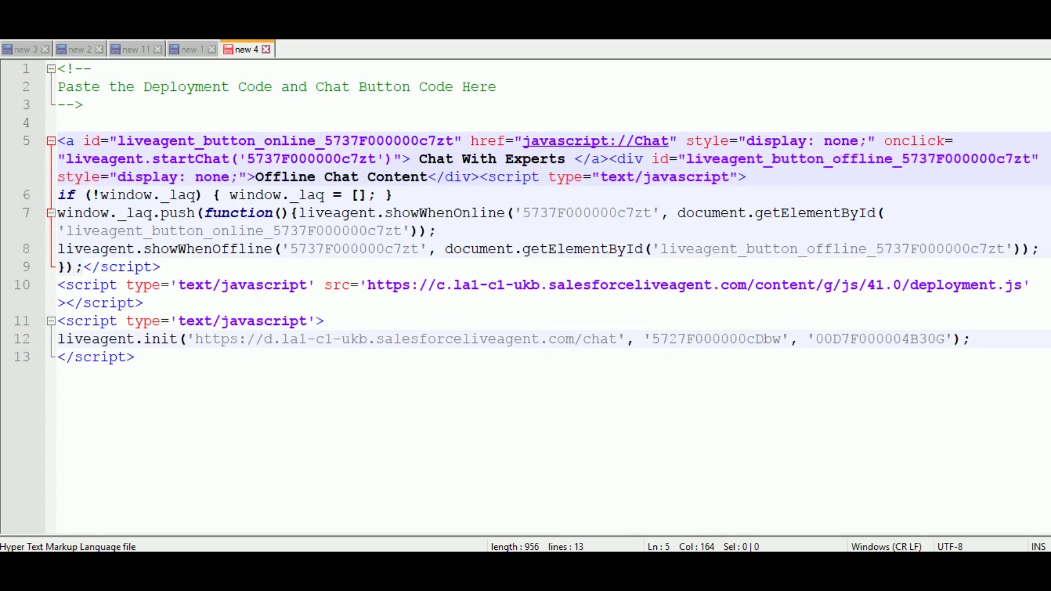
- Replace the Offline Chat Content placeholder in the offline div with "Agent Offline"
drag(256, 177, 427, 177)
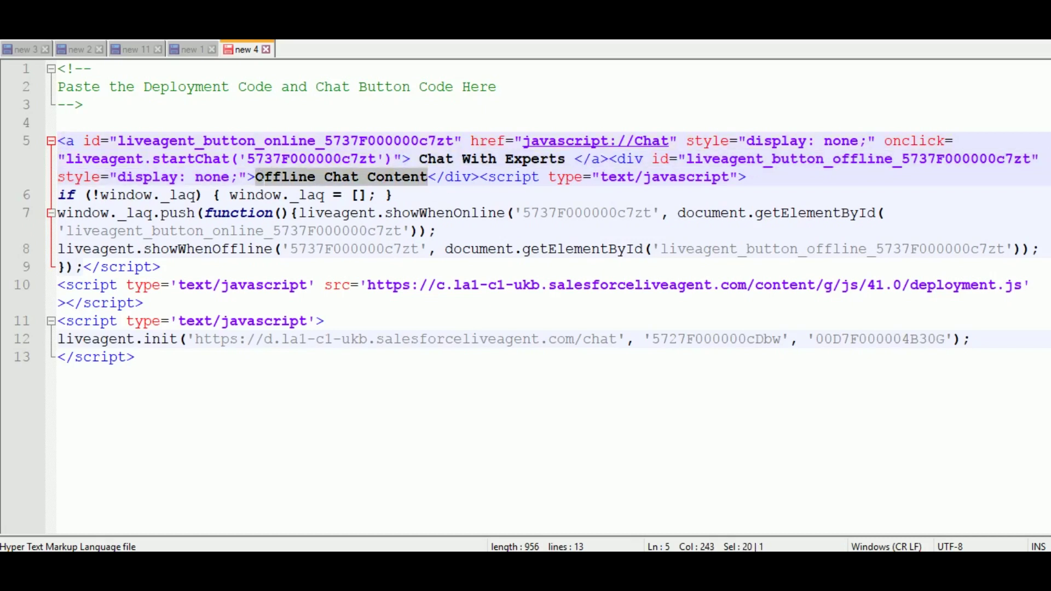
text(Agent Off)
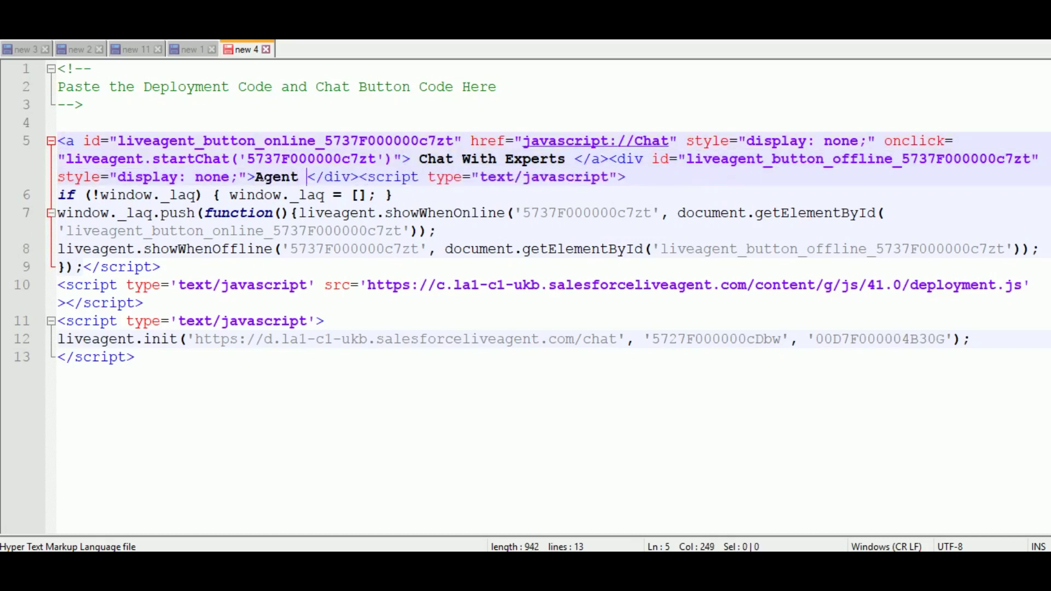
text(line)
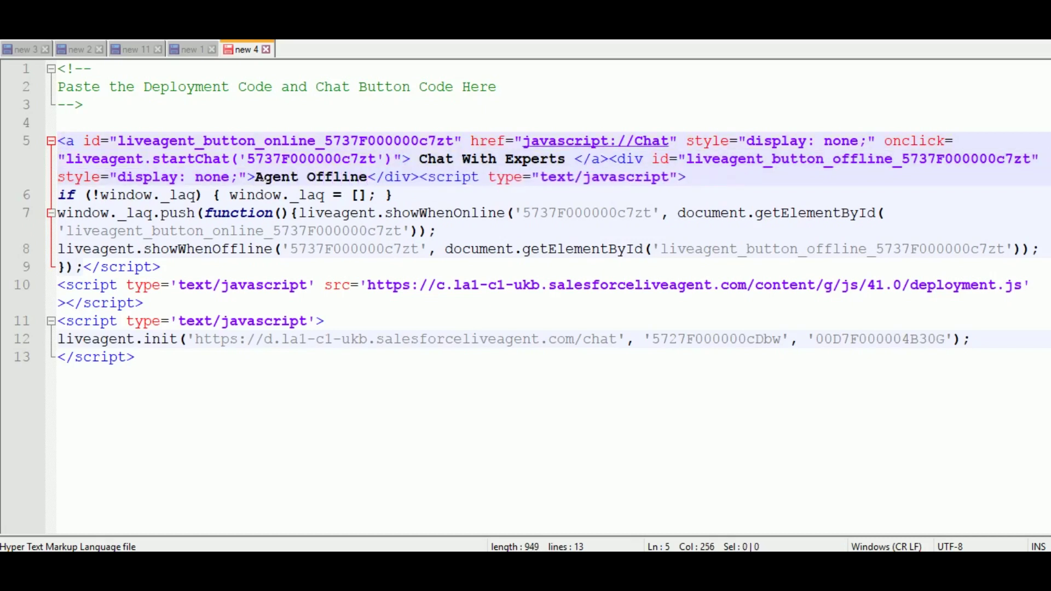
- Save the HTML file as LiveAgentCode in the Live Agent Implementation folder inside MyWebSite on the Desktop
key(ctrl+s)
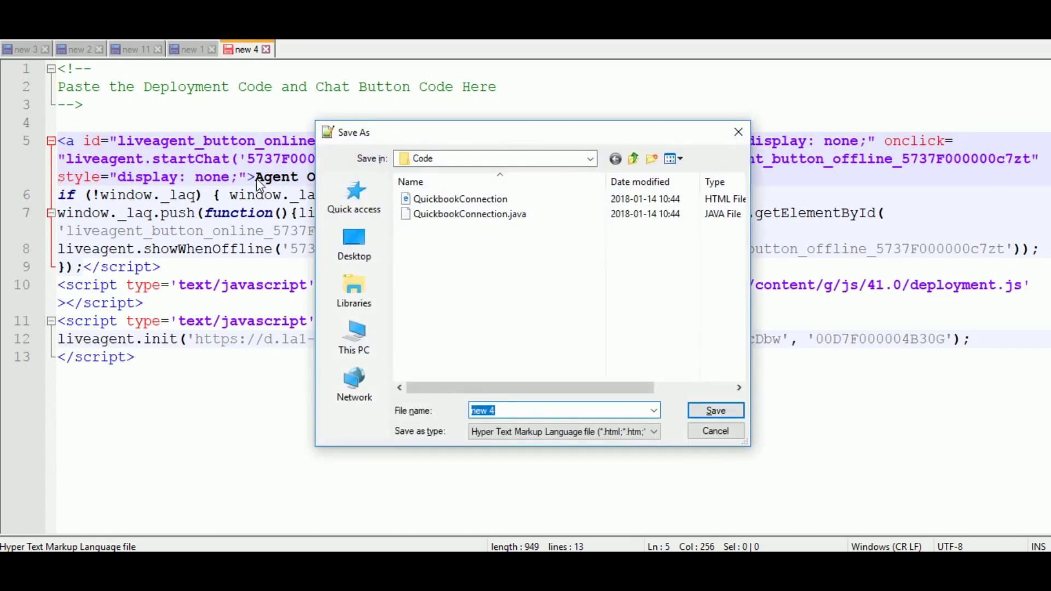
text(LiveAgentCode)
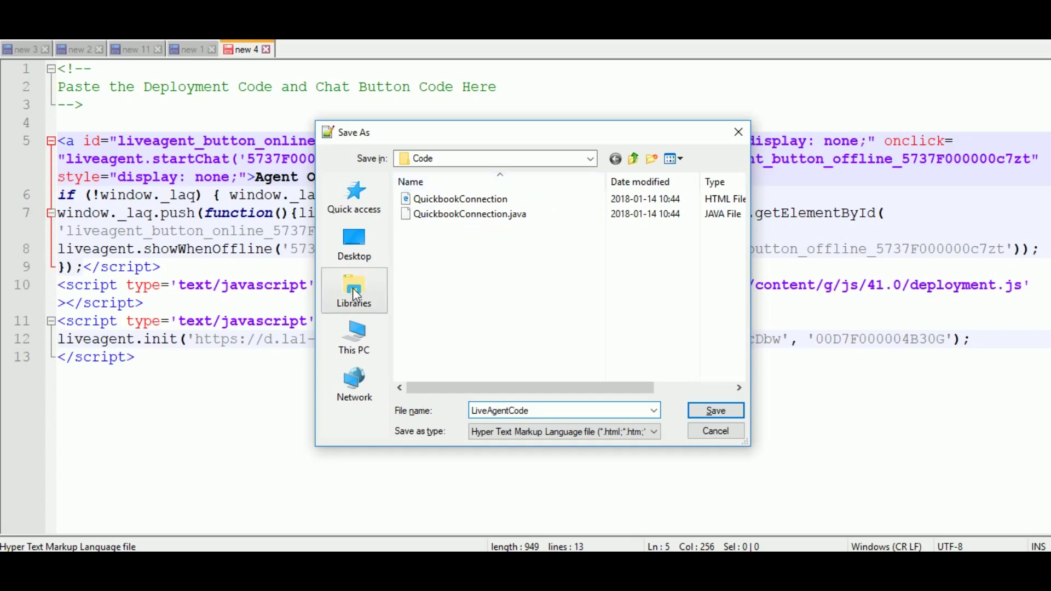
click(359, 348)
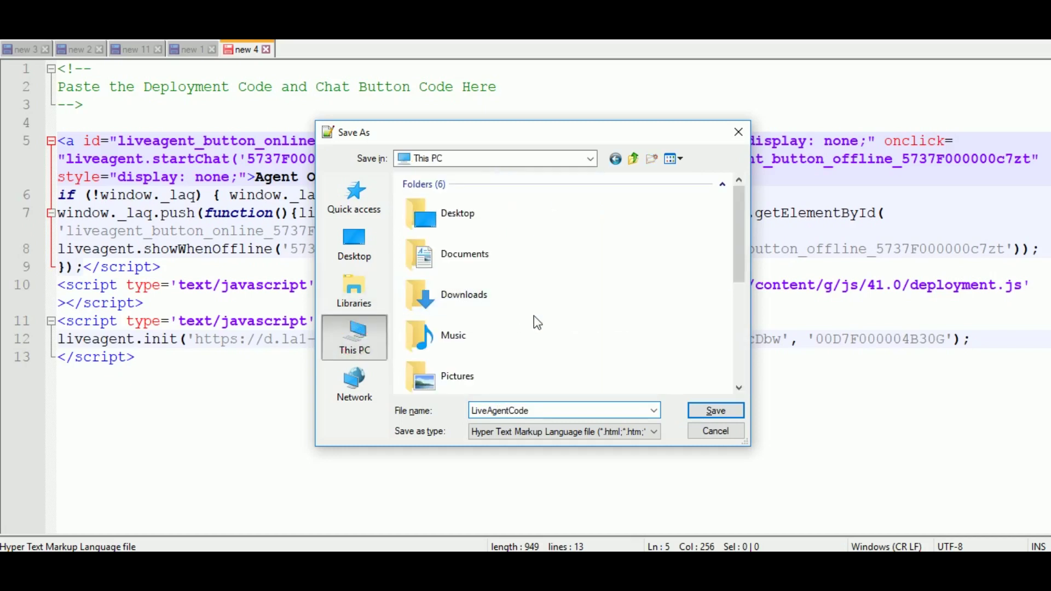
scroll(536, 323, down, 5)
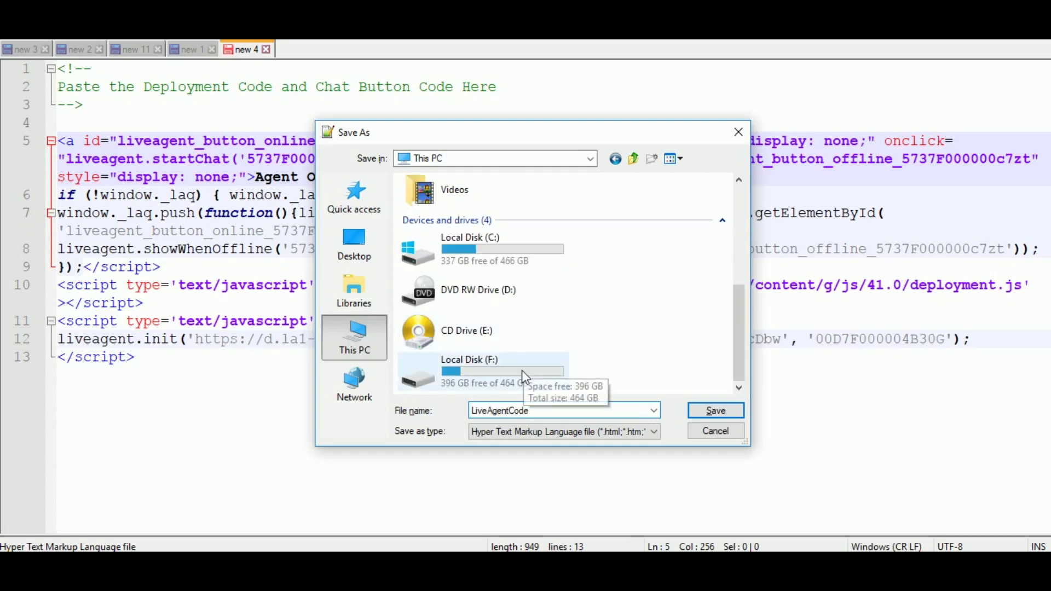
click(355, 198)
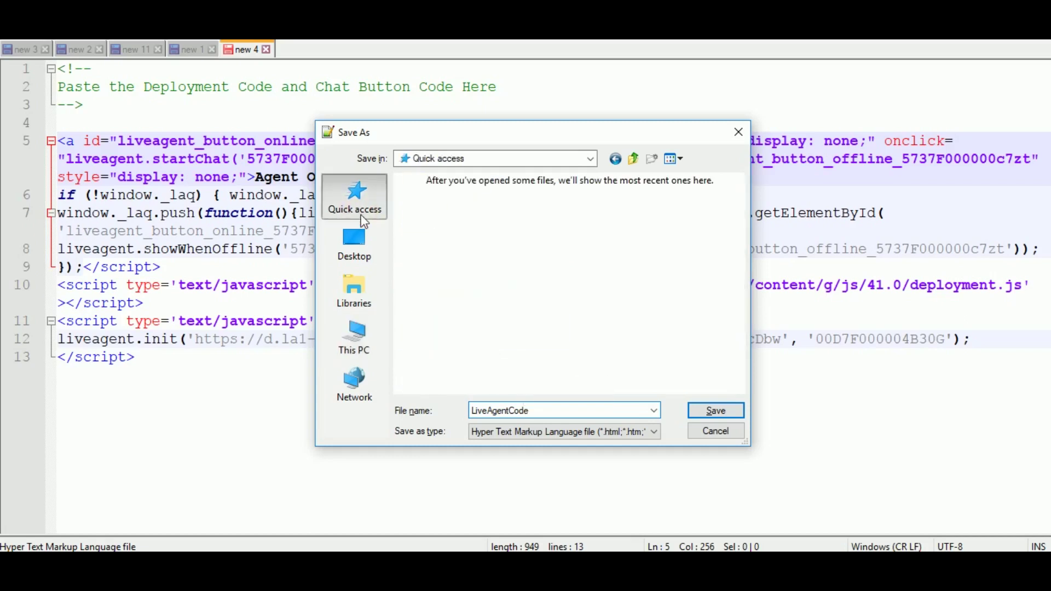
click(361, 240)
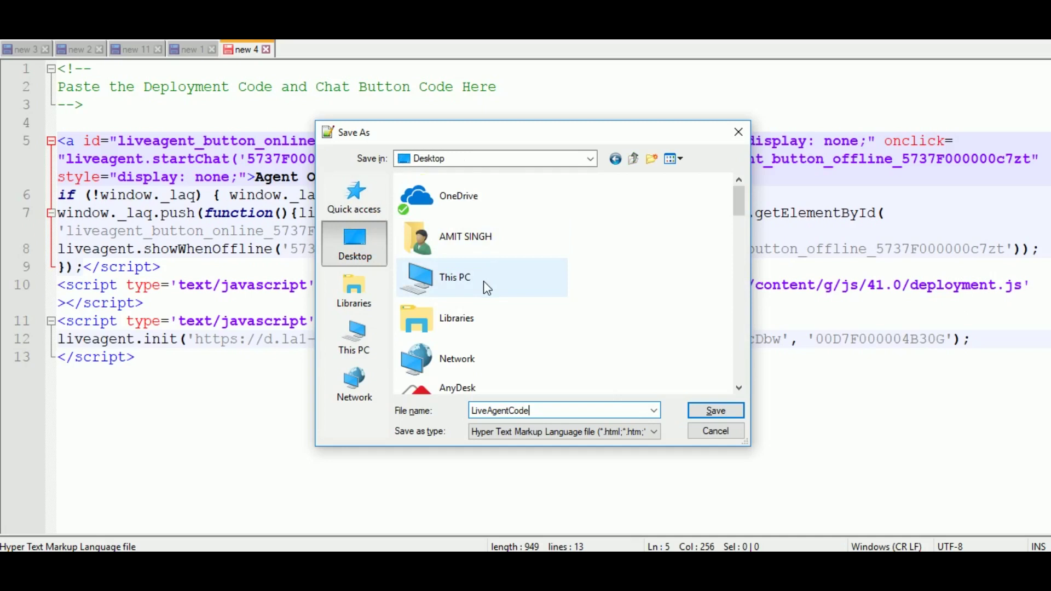
drag(734, 200, 738, 244)
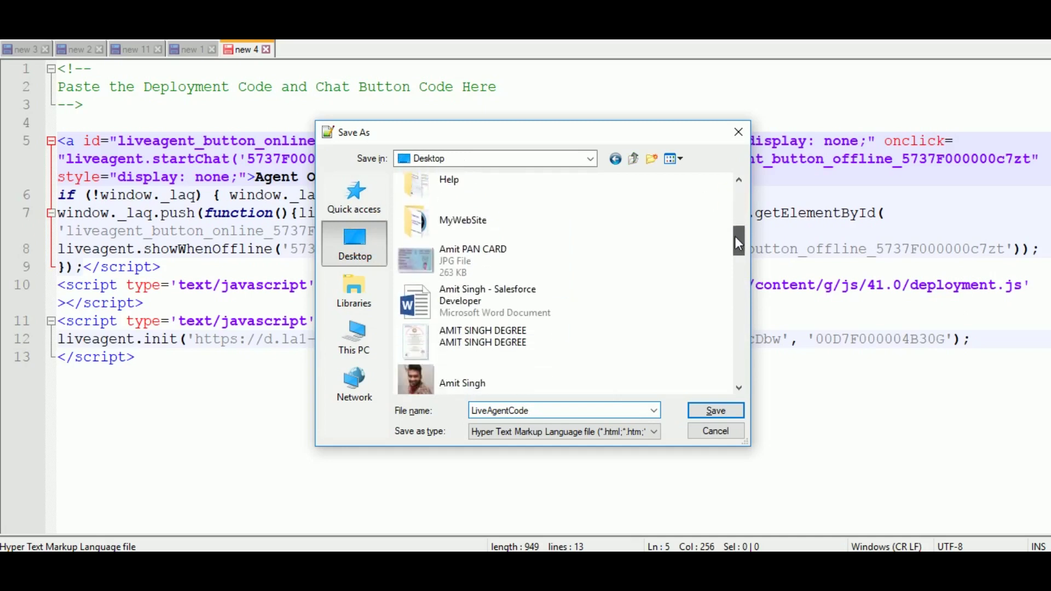
double_click(504, 216)
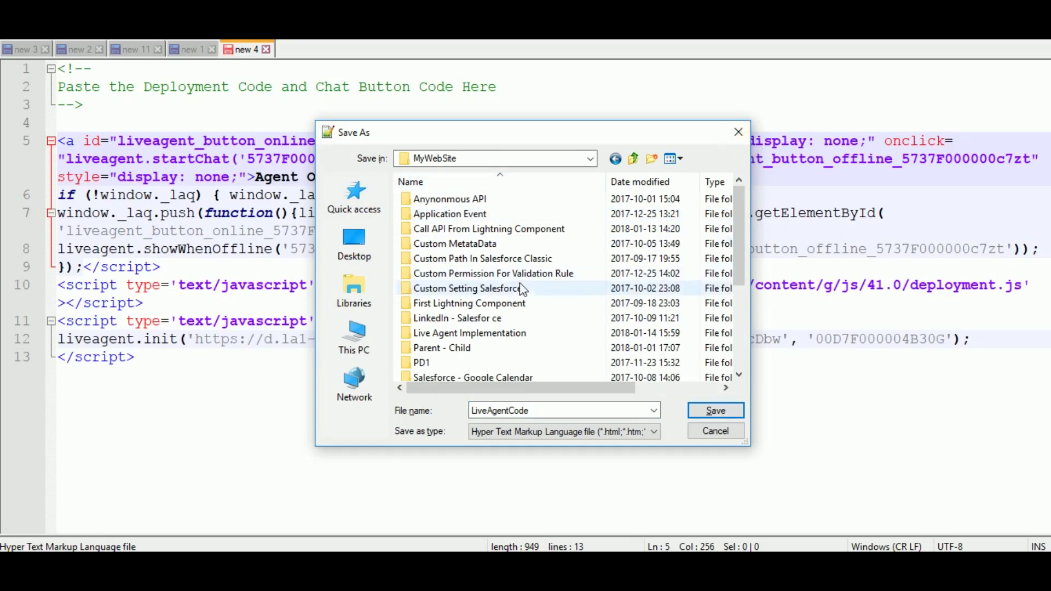
double_click(511, 334)
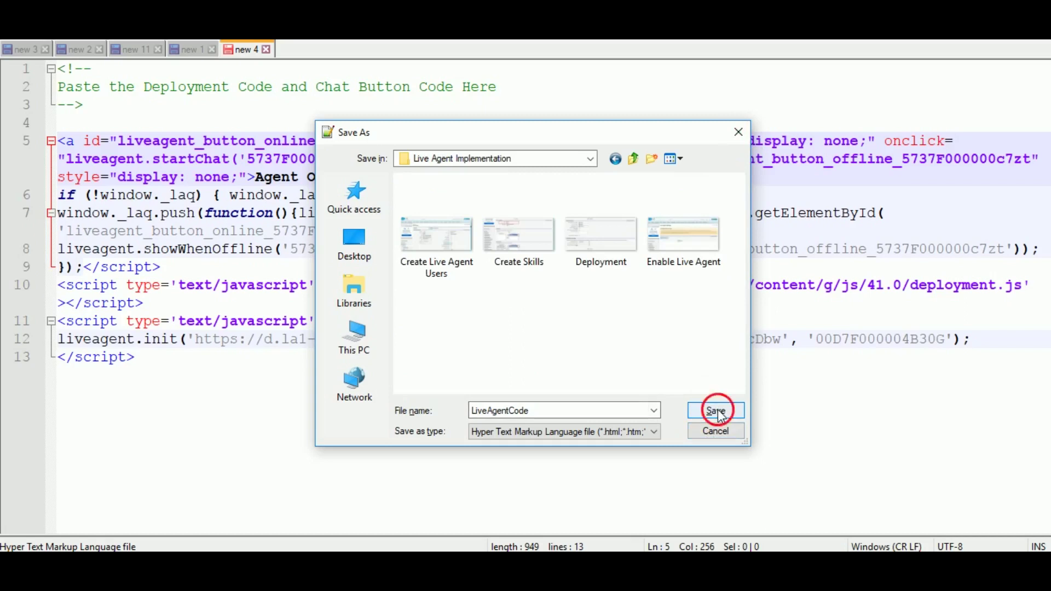
click(716, 412)
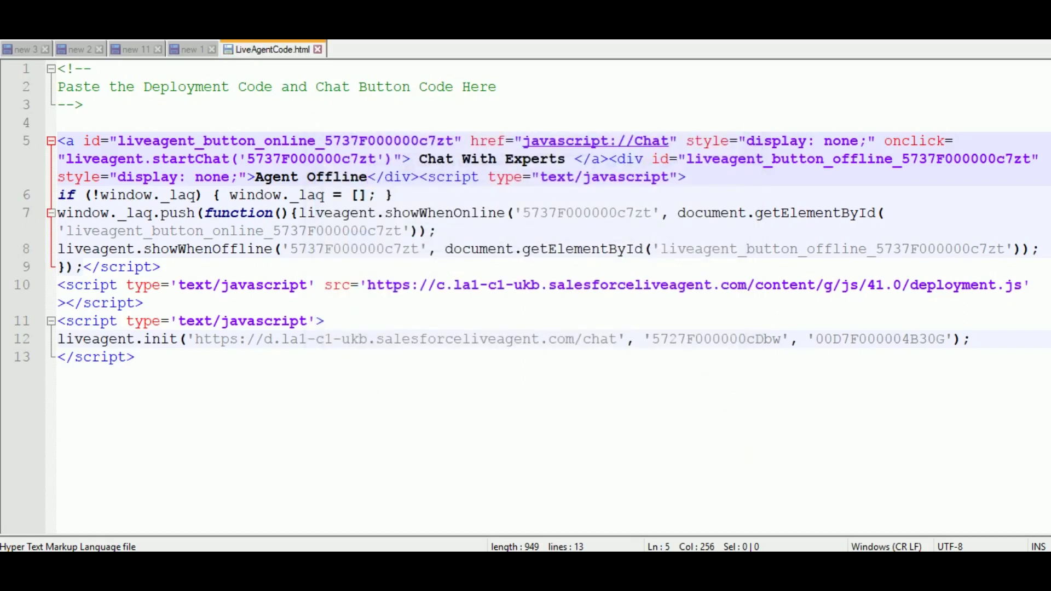
- Switch to Salesforce, find the Apps setup page, and open the Sample Console app for editing
key(alt+Tab)
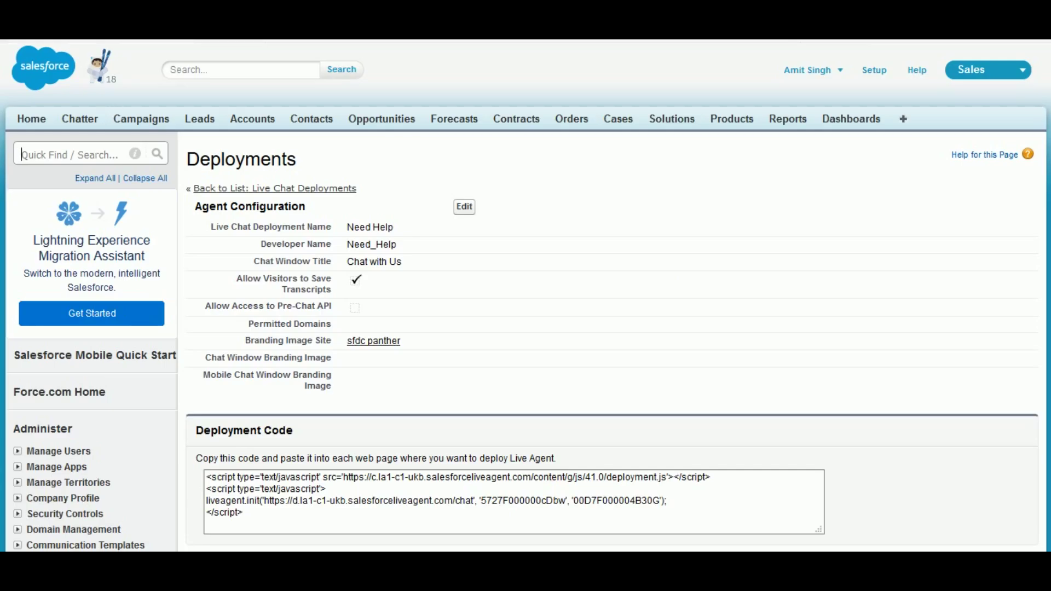
text(apps)
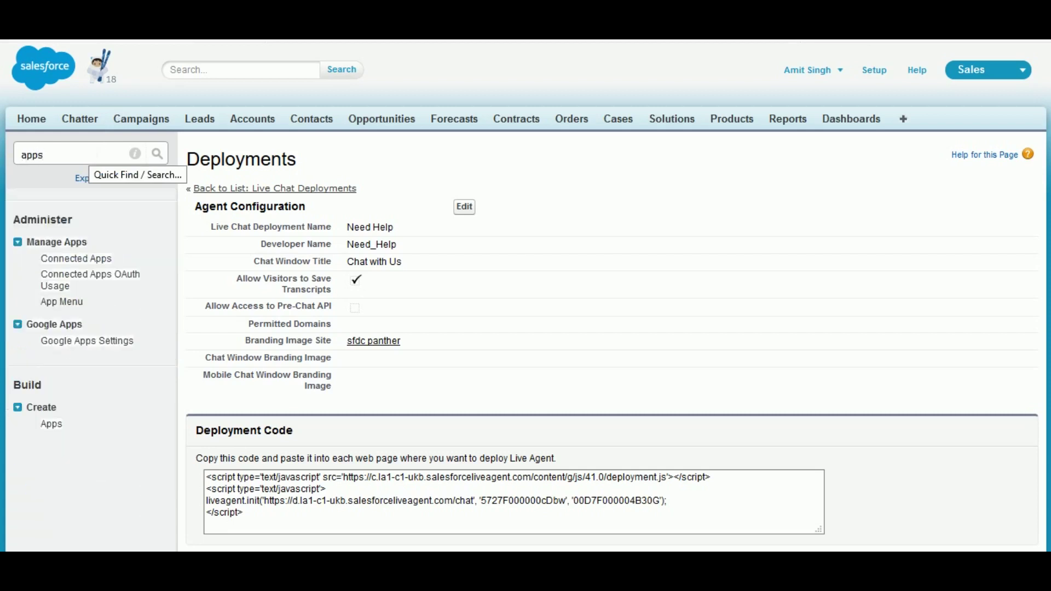
click(55, 429)
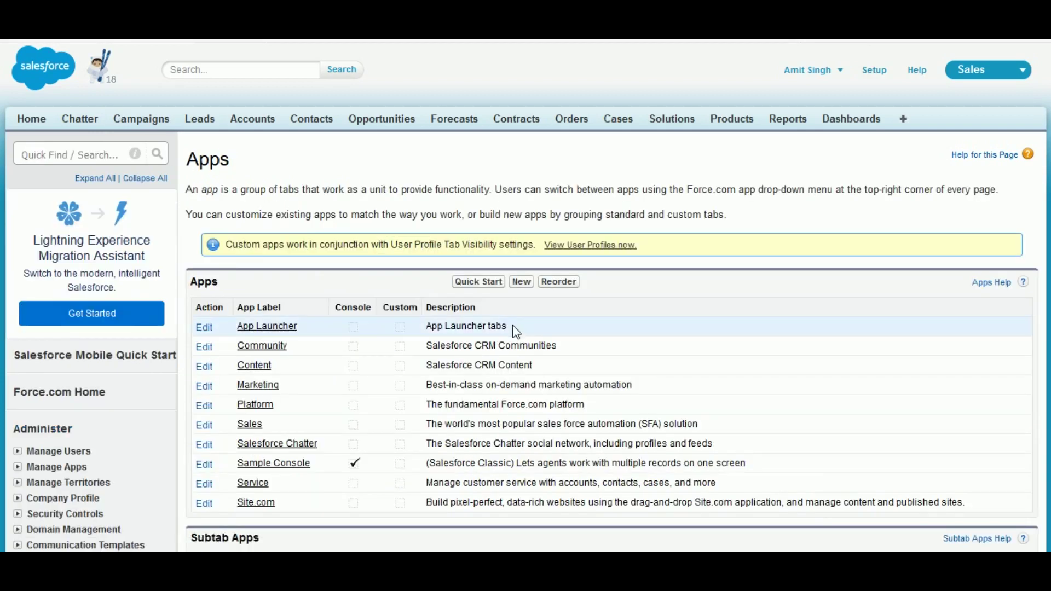
scroll(513, 324, down, 2)
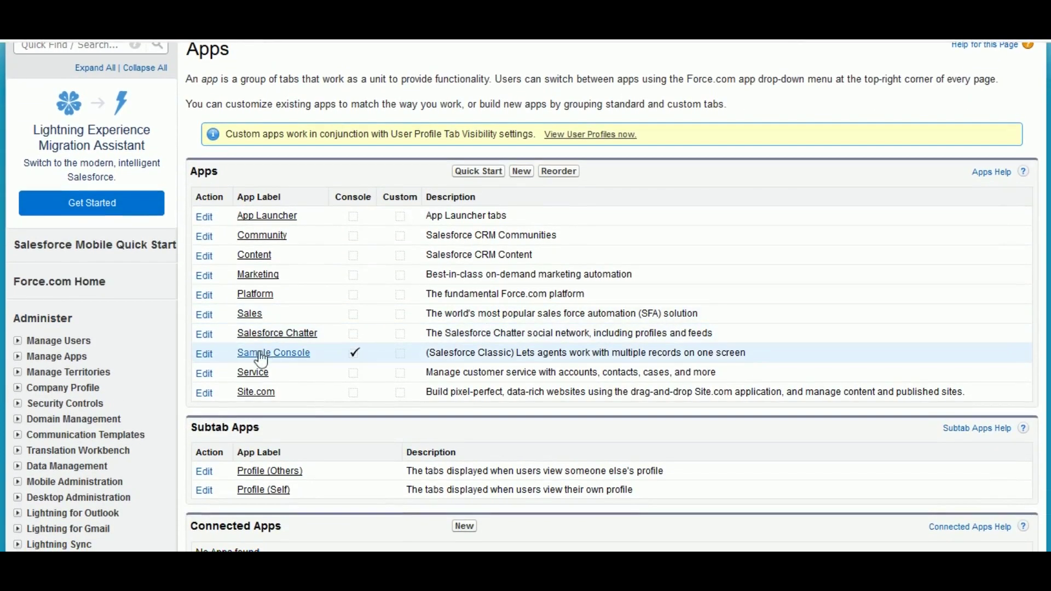
click(206, 354)
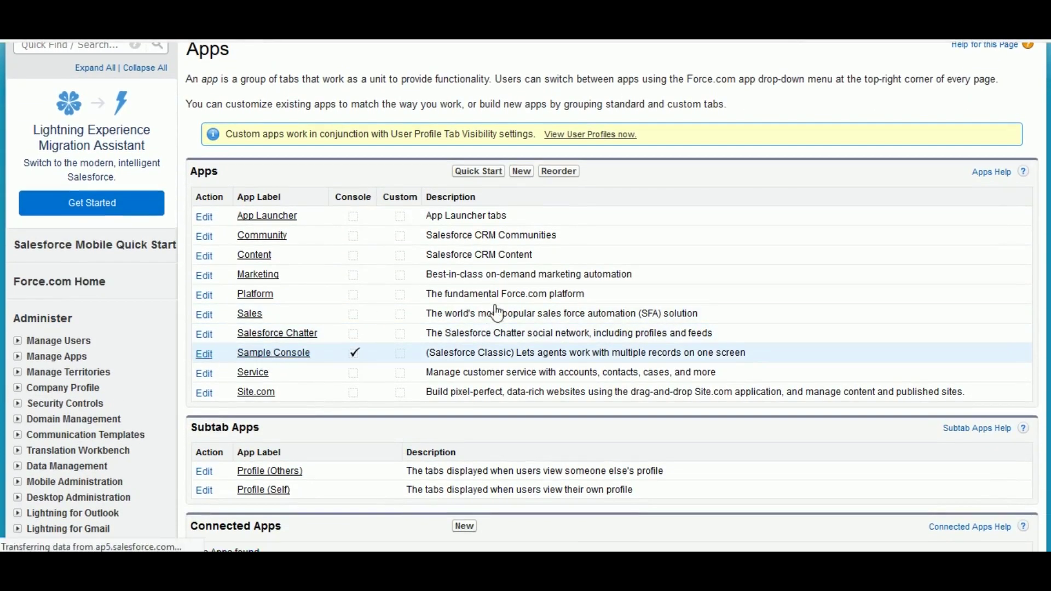
- Include Live Agent in the Sample Console app, with New case and New contact opening as subtabs of each chat session
scroll(492, 312, down, 3)
scroll(493, 311, down, 3)
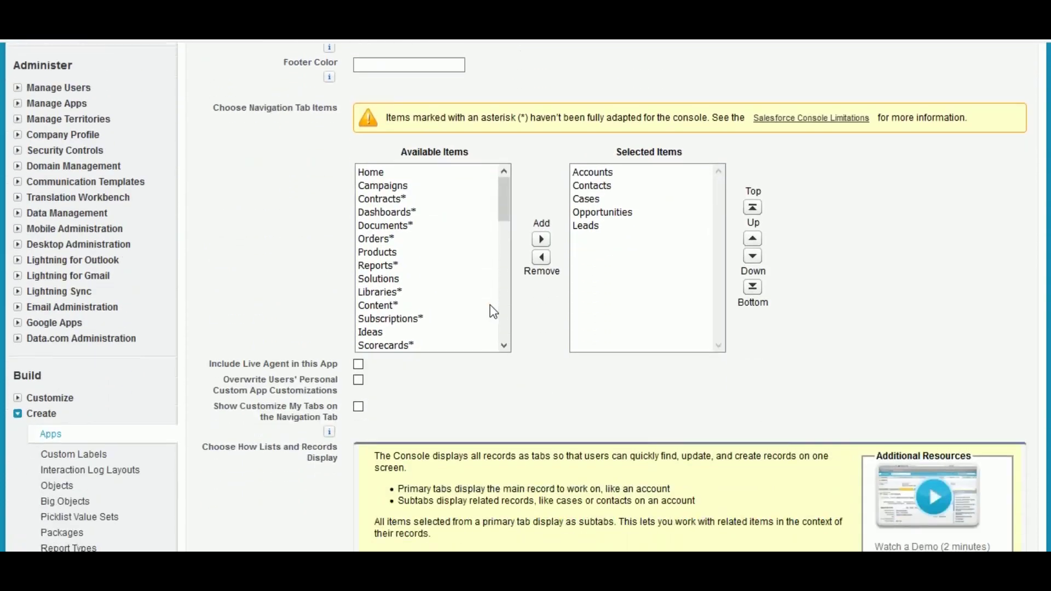
drag(342, 326, 211, 331)
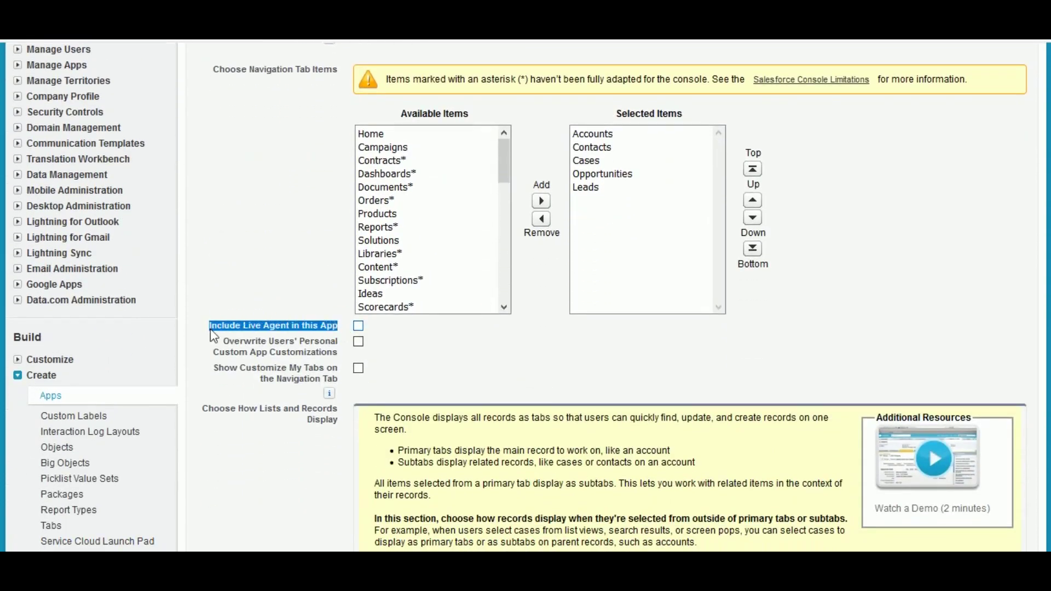
click(359, 326)
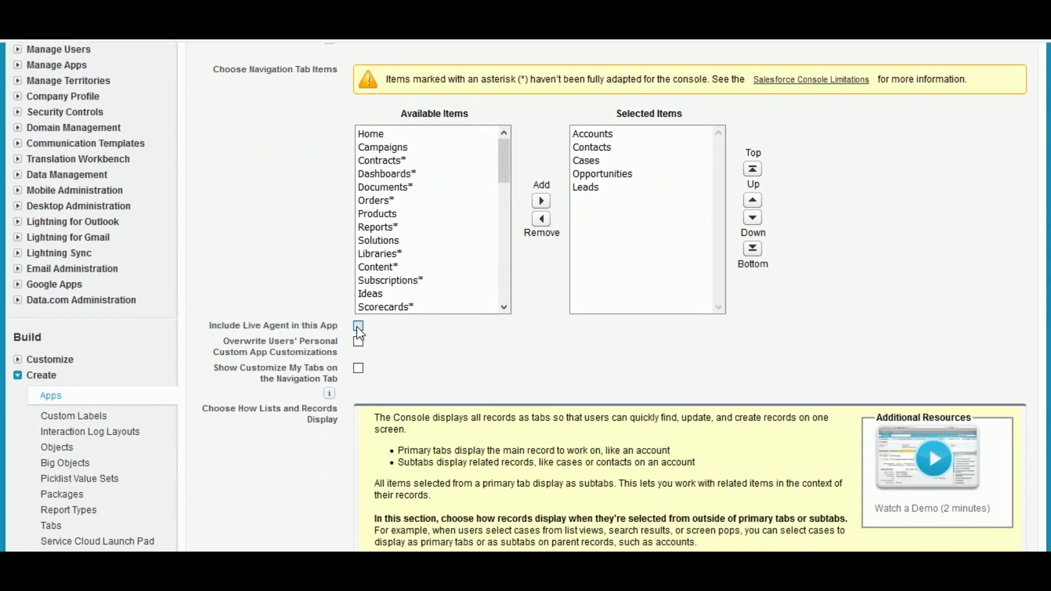
scroll(497, 349, down, 3)
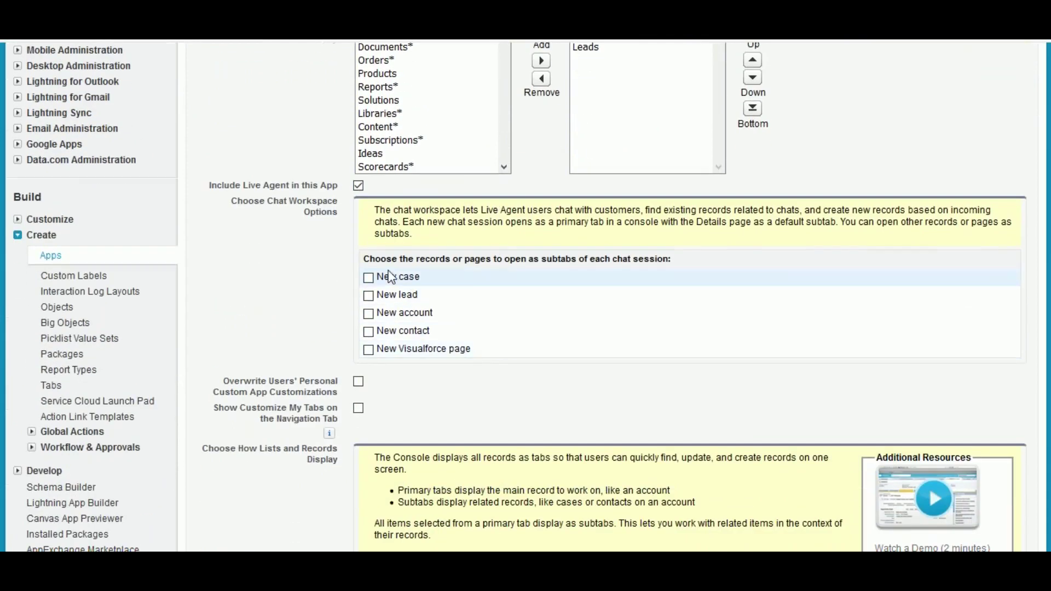
click(393, 280)
click(414, 335)
- Add the History and Macro Browser console components to the app's selected items
scroll(556, 323, down, 6)
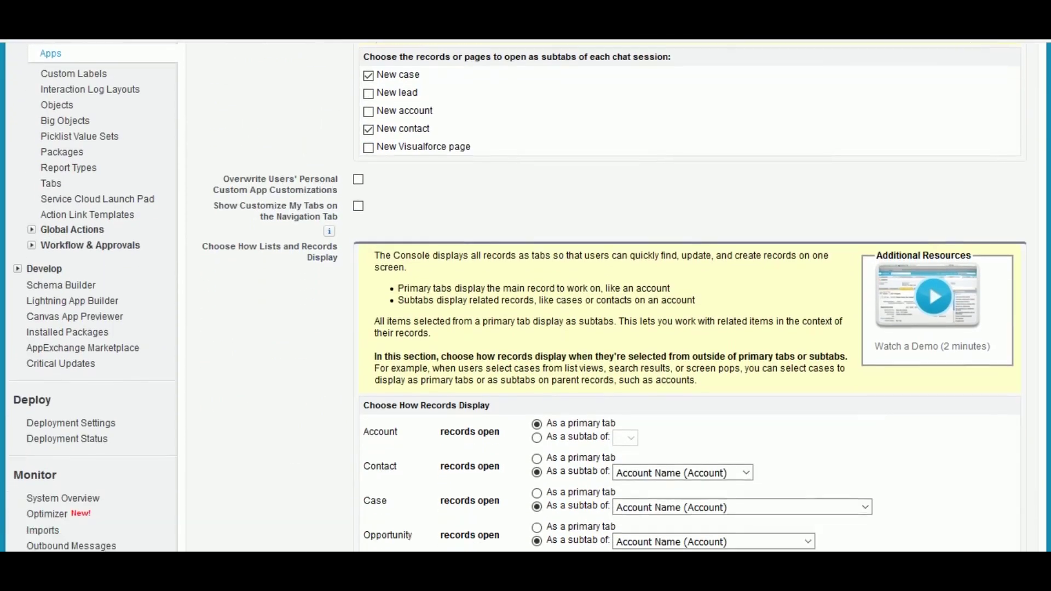
scroll(556, 324, down, 1)
scroll(556, 325, down, 5)
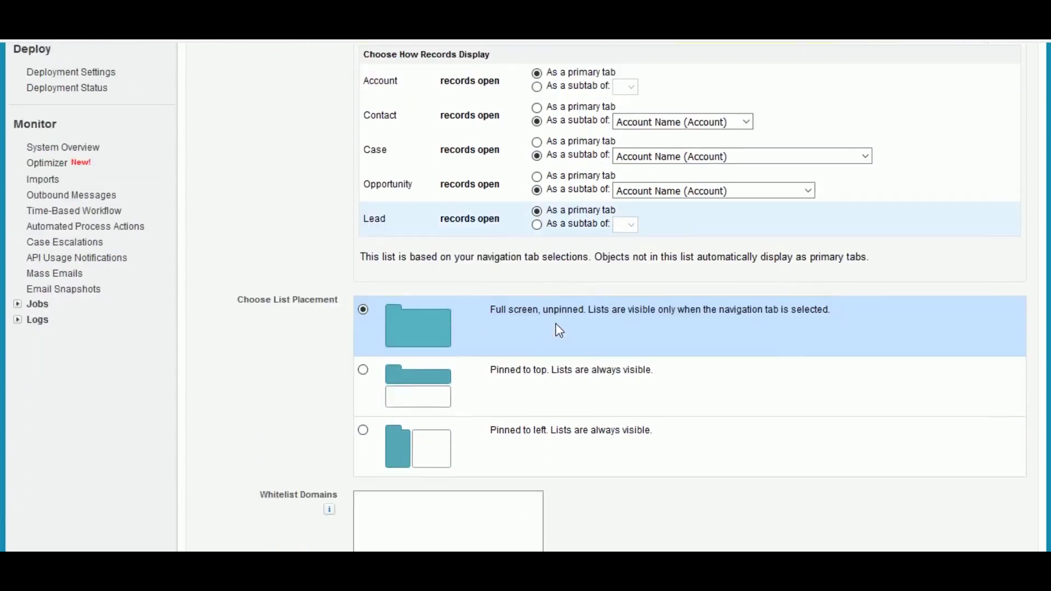
scroll(556, 326, down, 3)
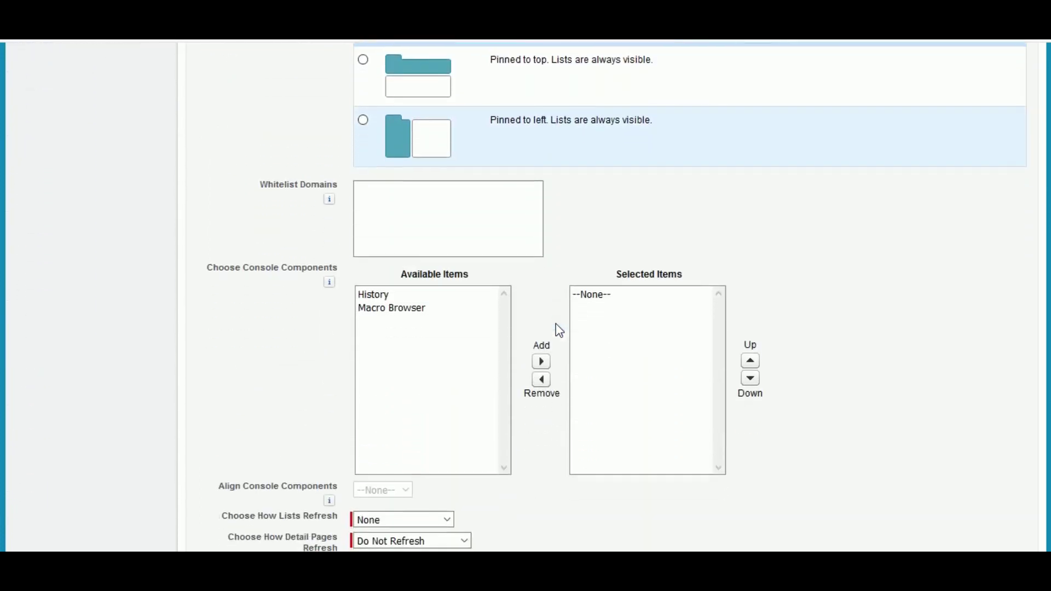
click(404, 295)
click(545, 364)
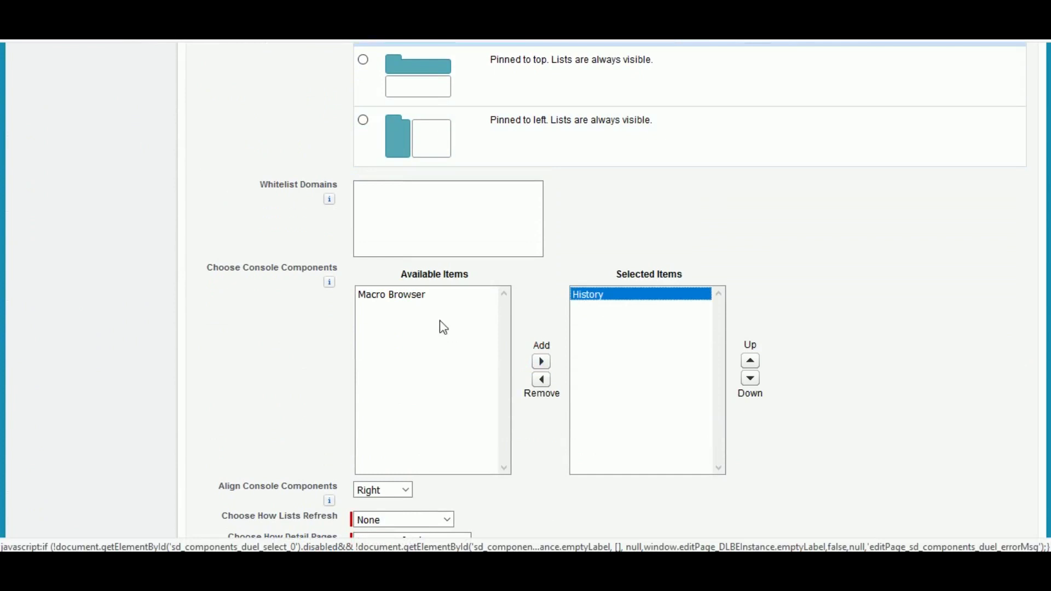
click(399, 299)
click(542, 362)
- Set how the console app's lists refresh to Refresh List Rows
scroll(557, 315, down, 2)
scroll(557, 315, down, 3)
click(416, 246)
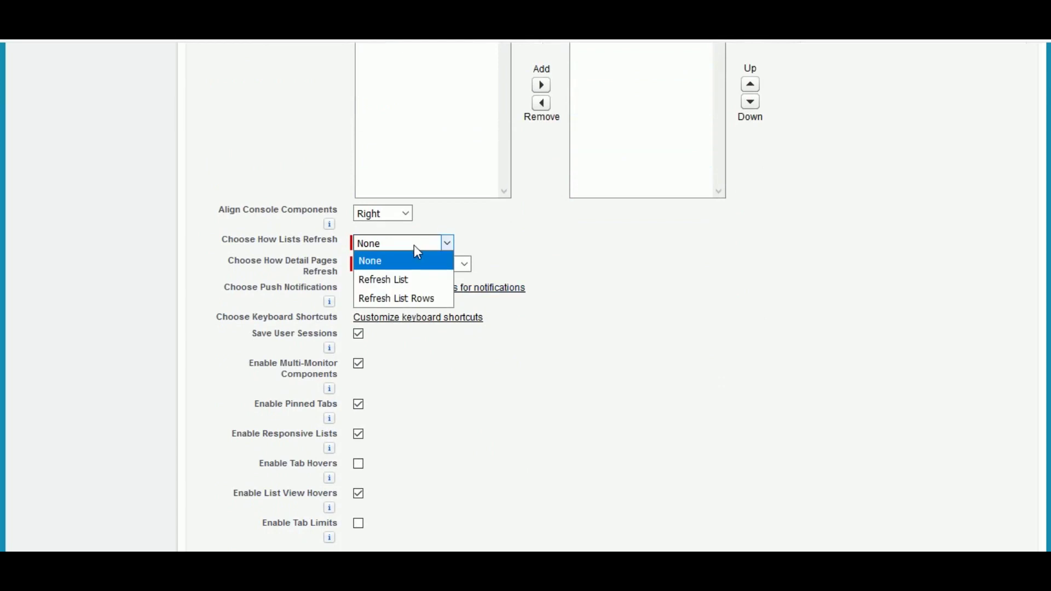
click(421, 297)
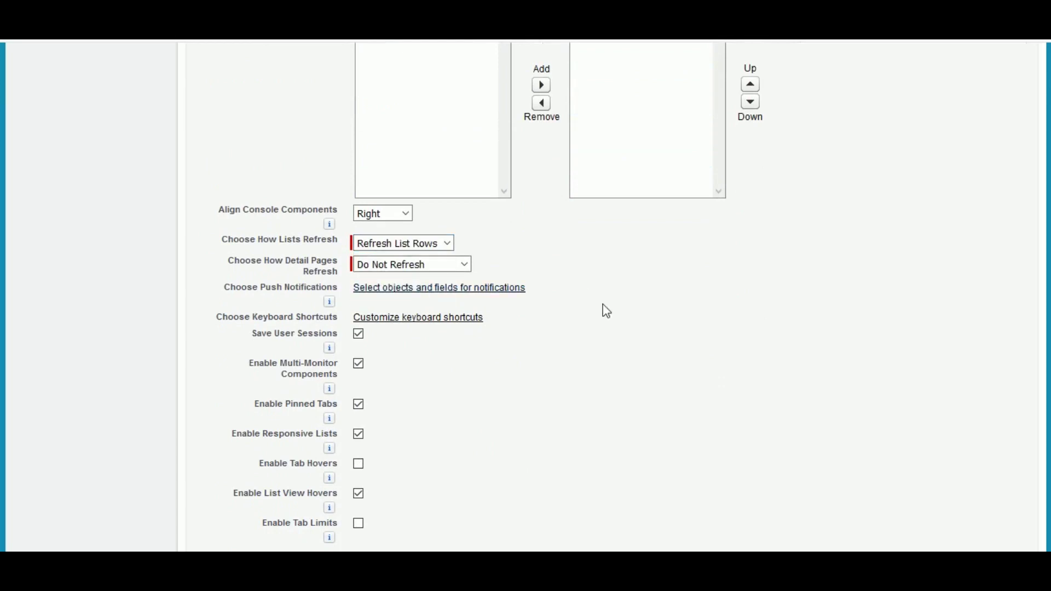
- Make the console app visible to the Standard User and System Administrator profiles and save the app
scroll(607, 311, down, 3)
scroll(605, 311, down, 5)
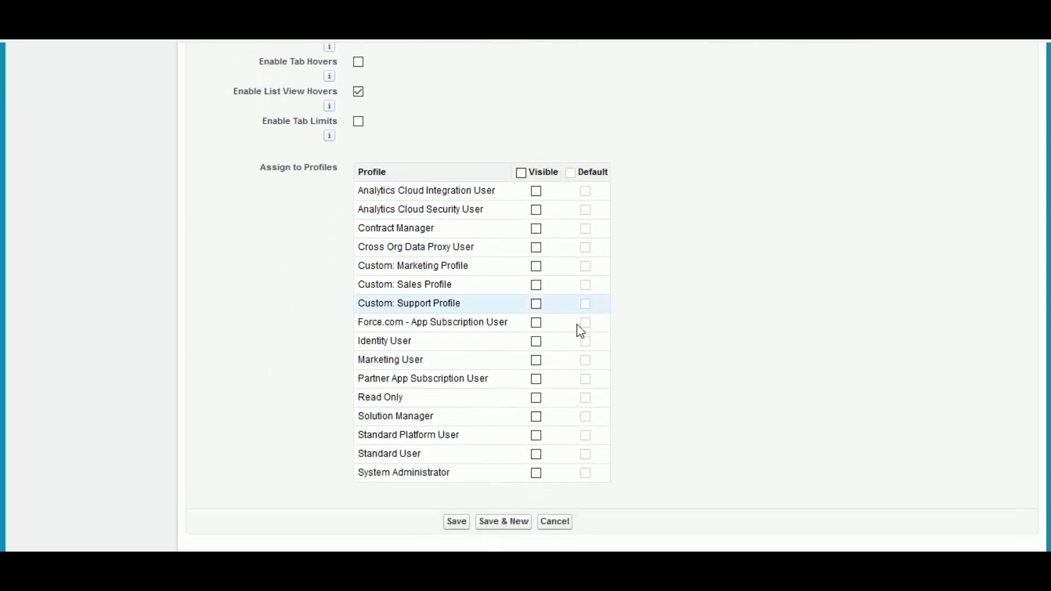
click(540, 472)
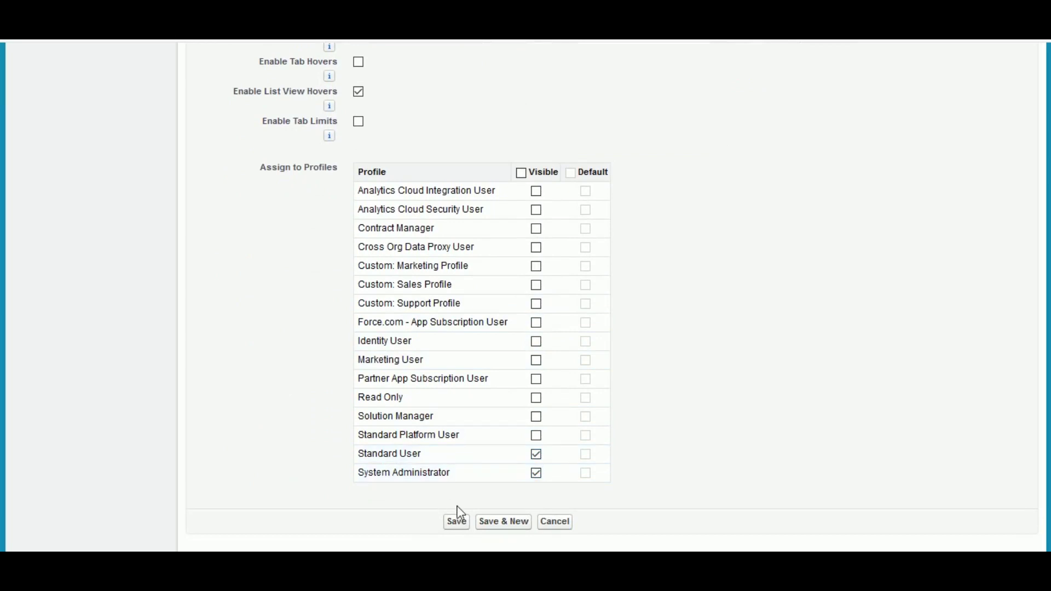
click(462, 528)
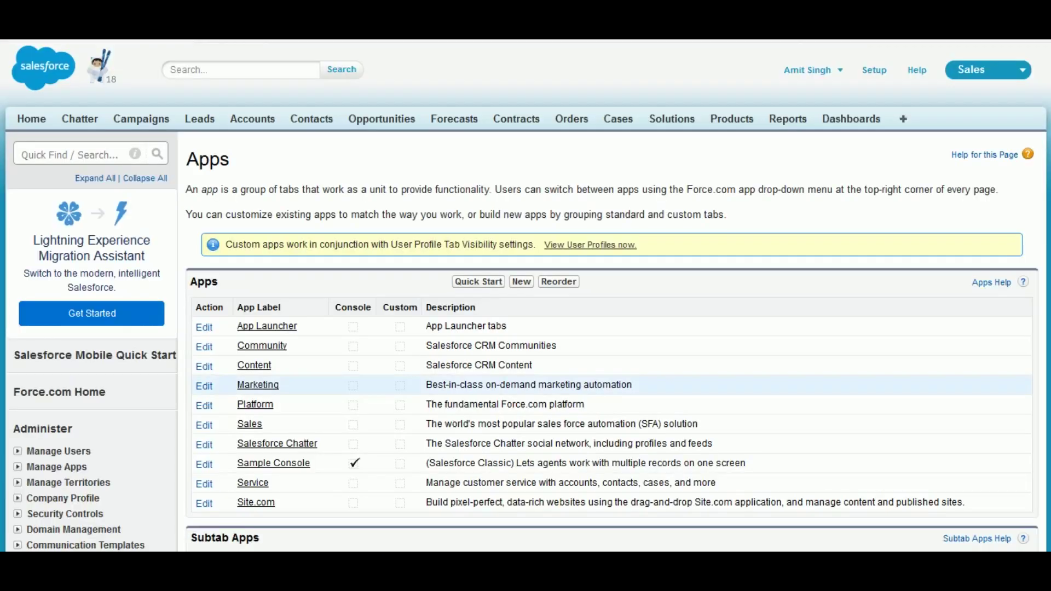
- Switch from the Sales app to the Sample Console app
scroll(547, 383, down, 3)
scroll(548, 383, up, 3)
click(970, 76)
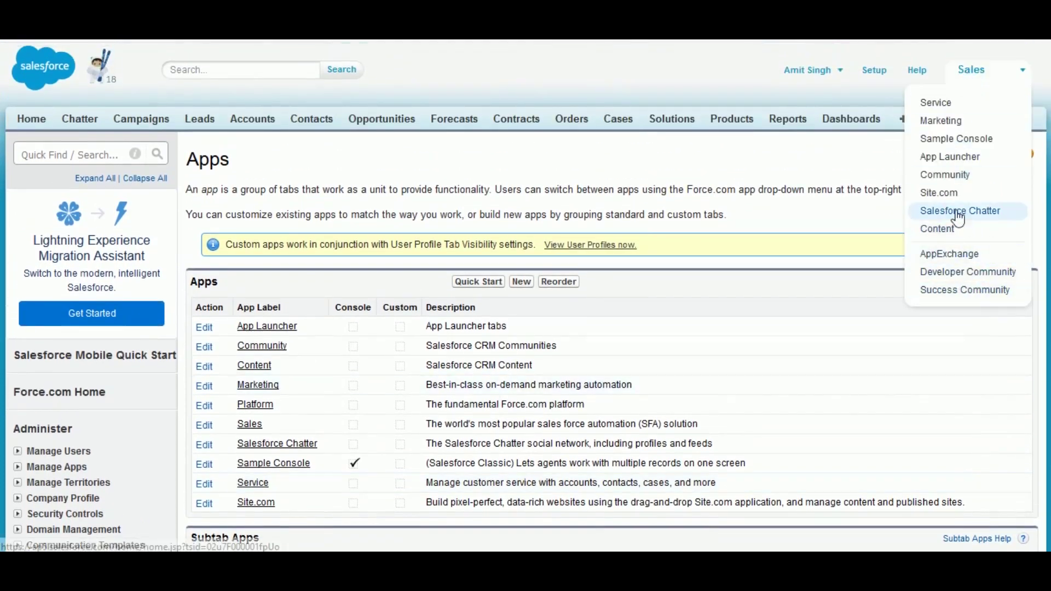
click(950, 142)
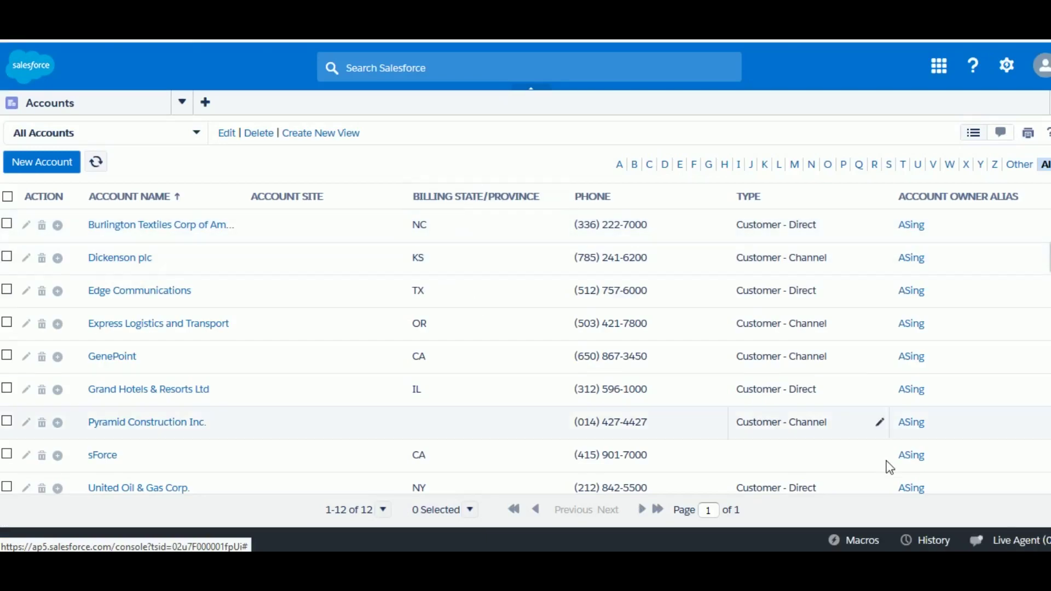
- Open the console's Live Agent widget and change the agent status from Offline to Online
click(993, 542)
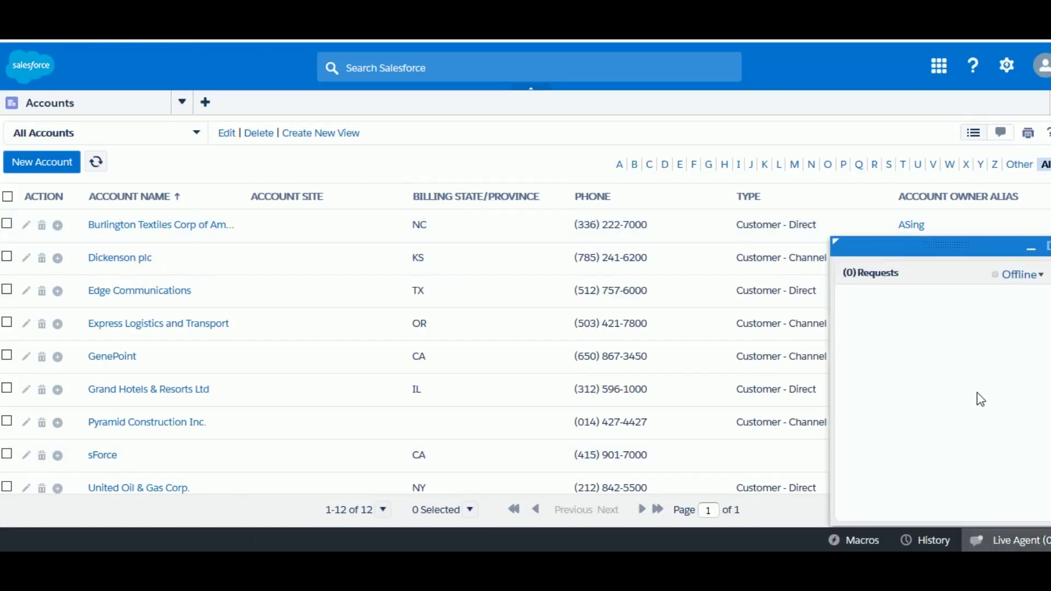
click(1032, 280)
click(888, 305)
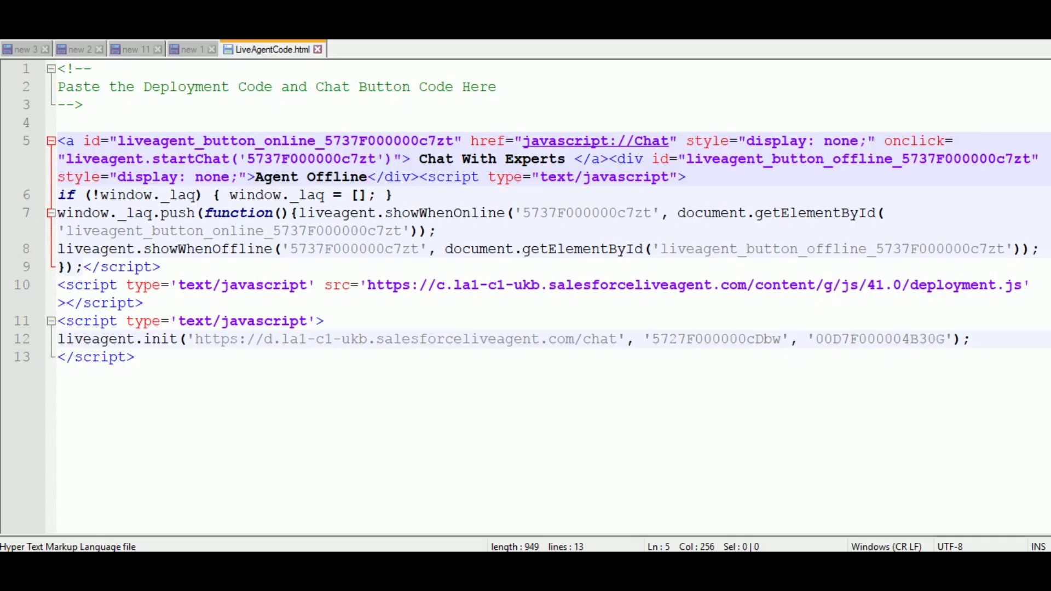
- Run LiveAgentCode.html in Chrome, start a chat through the Chat With Experts link, and move the chat window fully into view
key(ctrl+alt+shift+r)
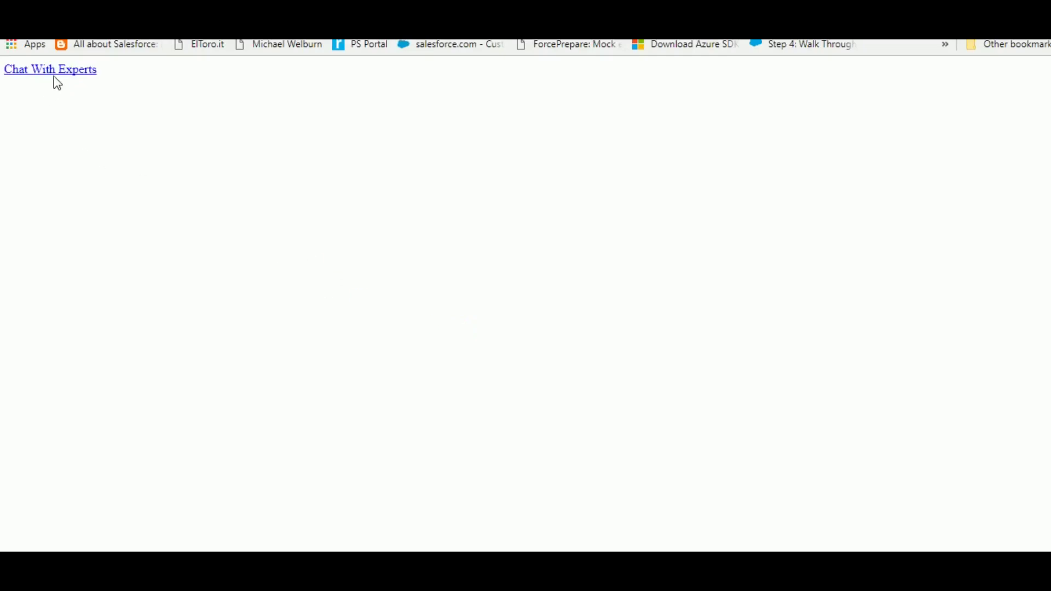
click(49, 68)
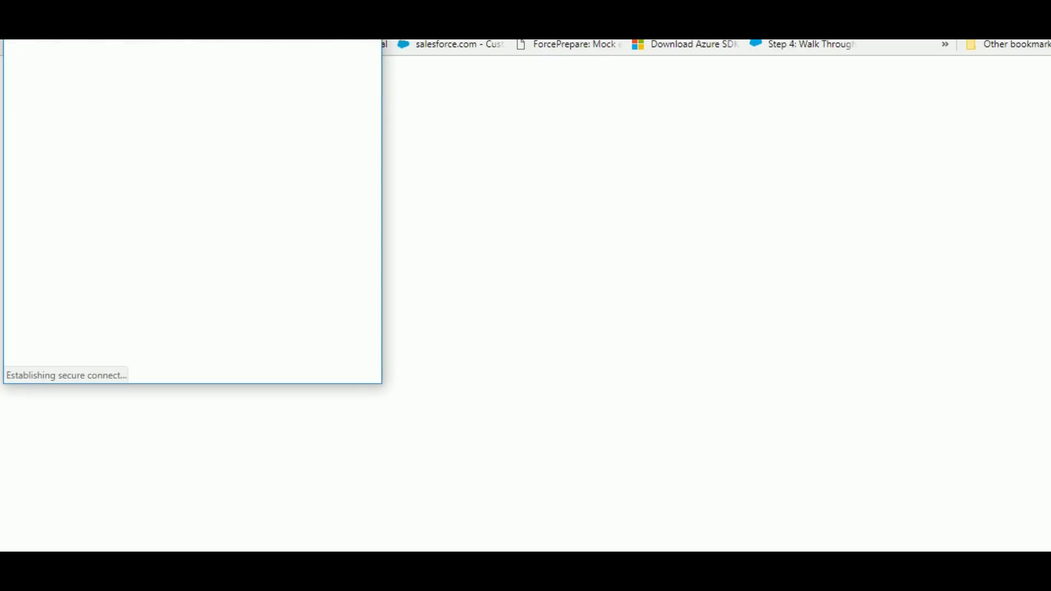
drag(126, 8, 127, 78)
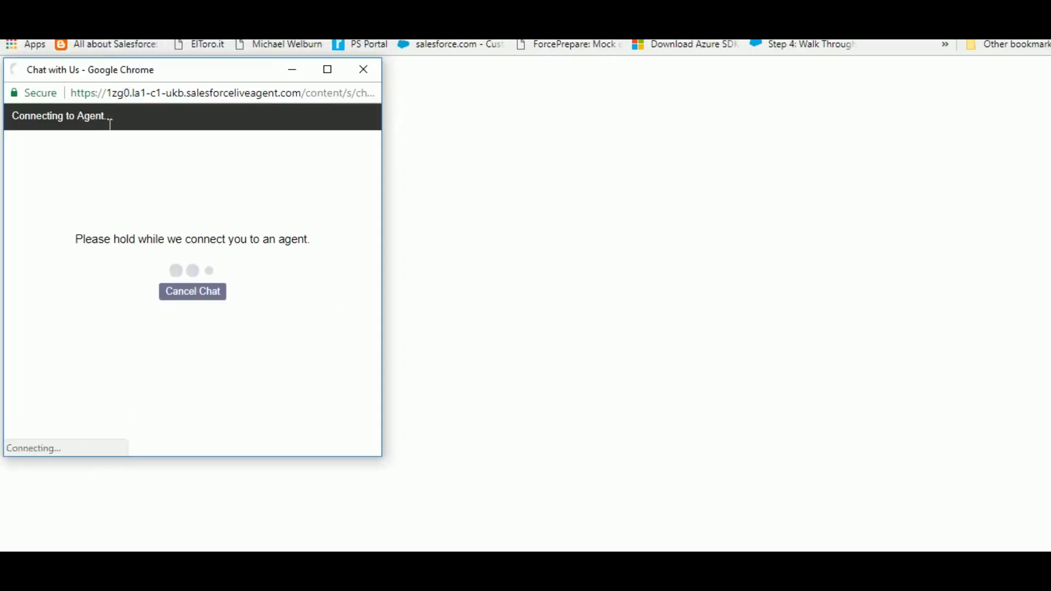
- Return to the Salesforce console and accept the incoming Need Help chat request in the Live Agent widget
drag(110, 124, 23, 123)
click(198, 234)
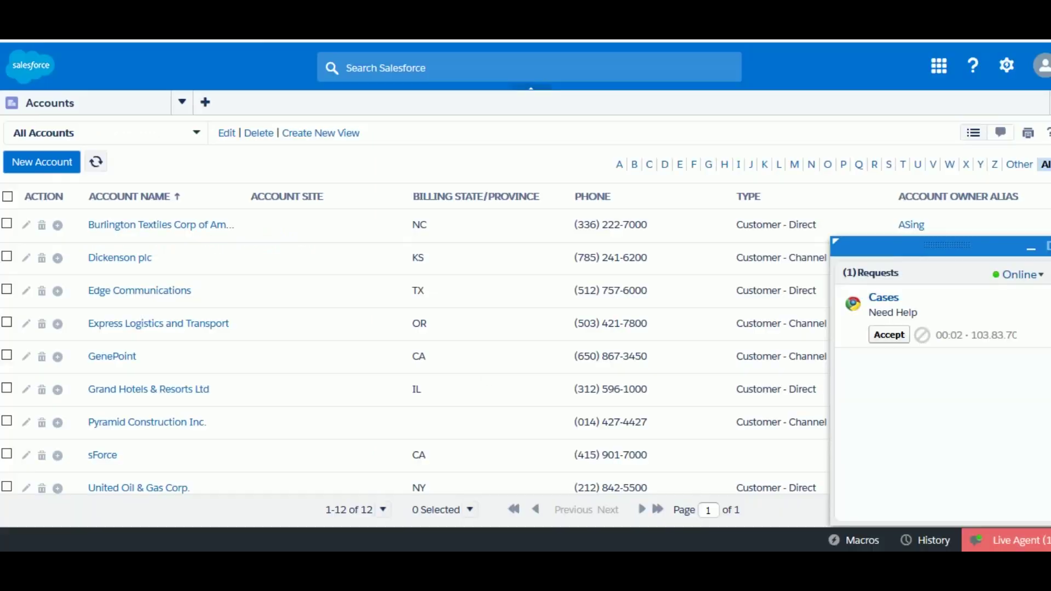
mouse_move(879, 303)
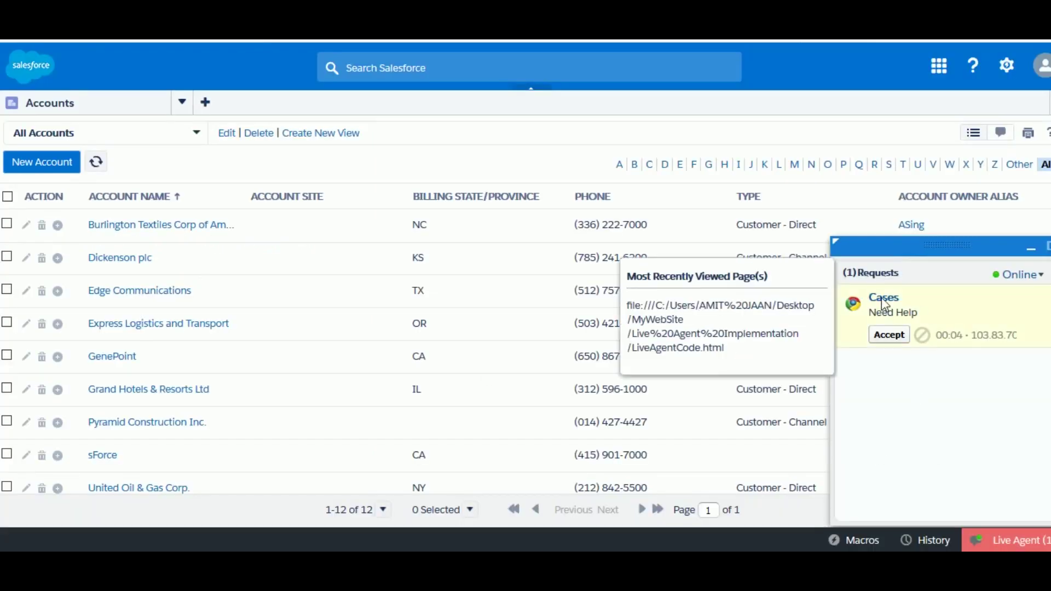
click(890, 334)
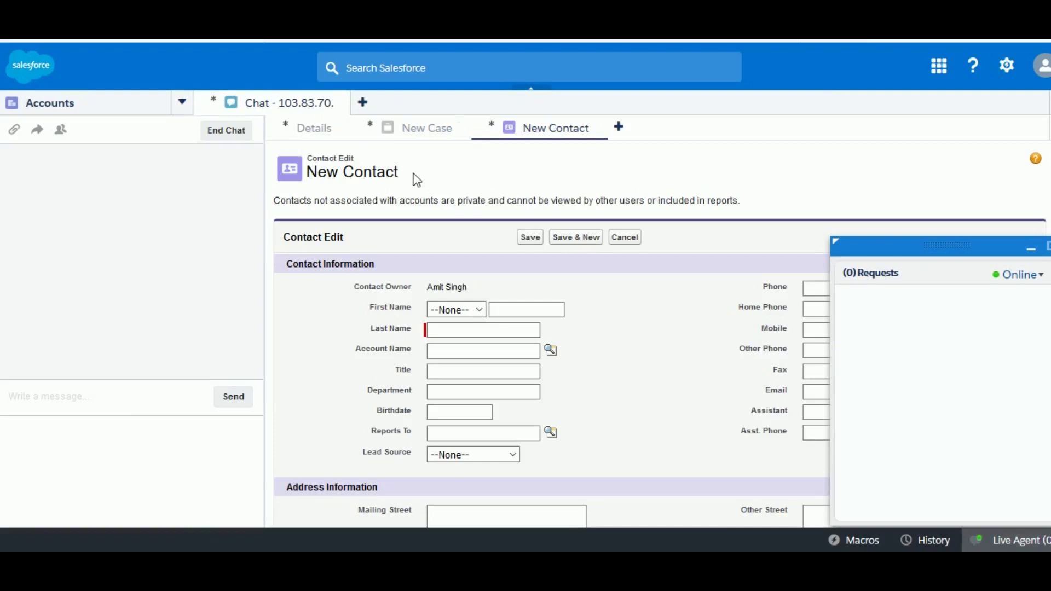
- Examine the New Contact and New Case forms opened alongside the accepted chat
drag(416, 179, 289, 174)
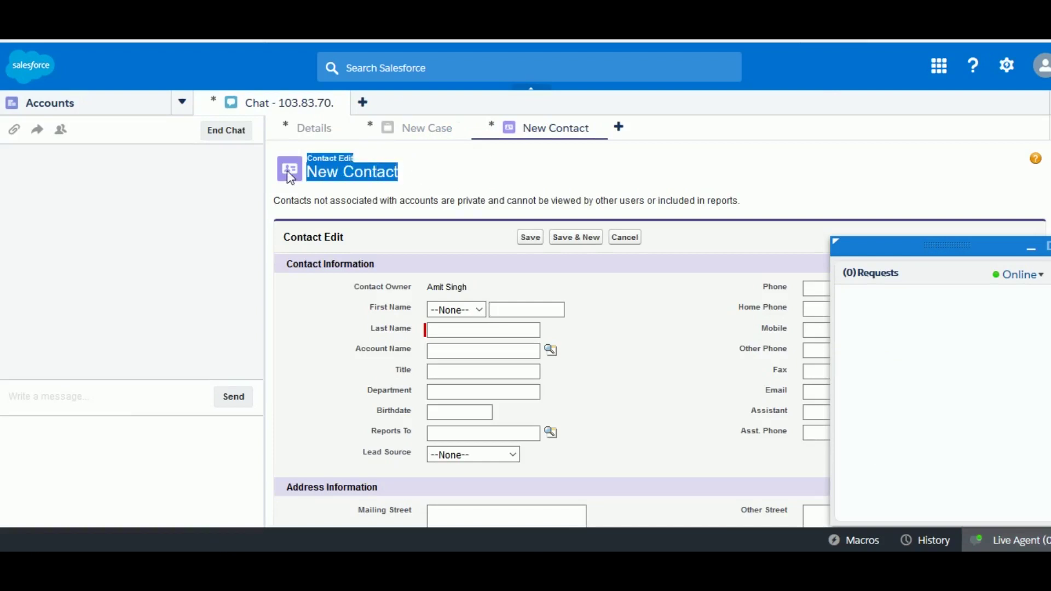
click(449, 129)
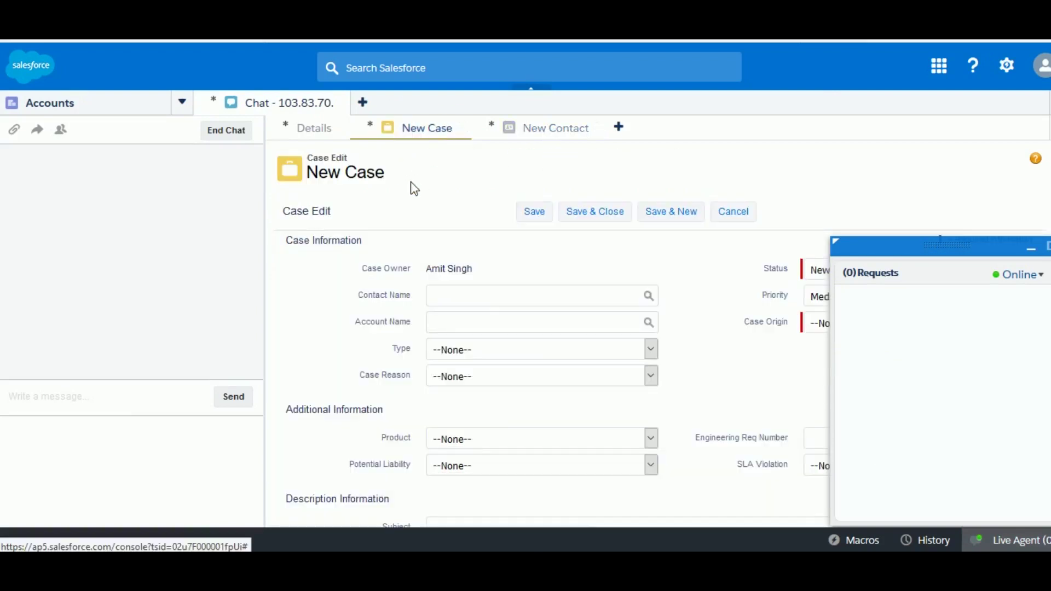
drag(410, 184, 315, 176)
- Send the message "HI" as the agent in the console and reply "Hi" from the visitor's chat window
click(162, 396)
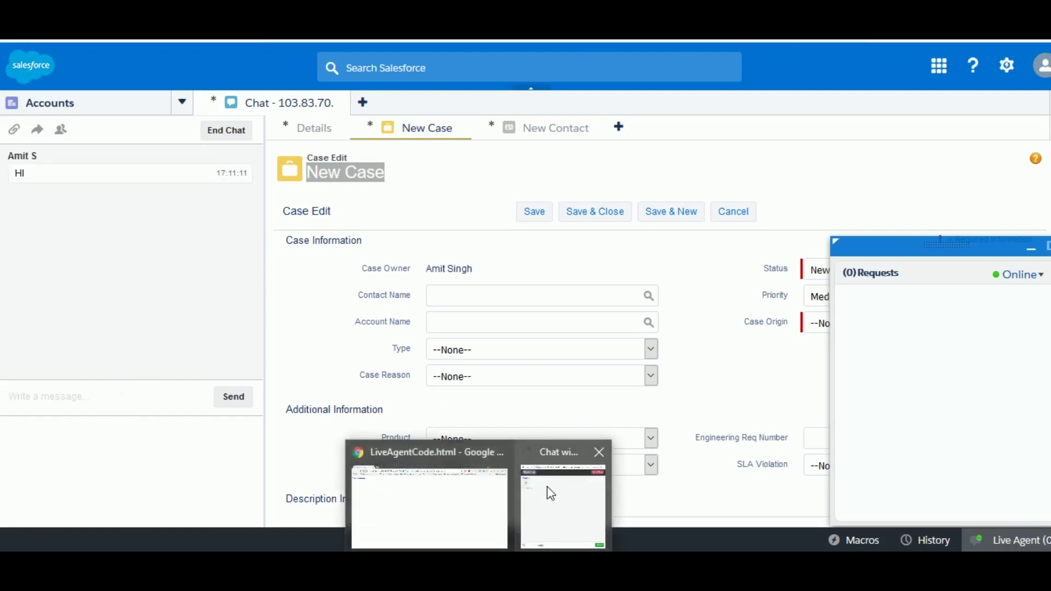
click(547, 486)
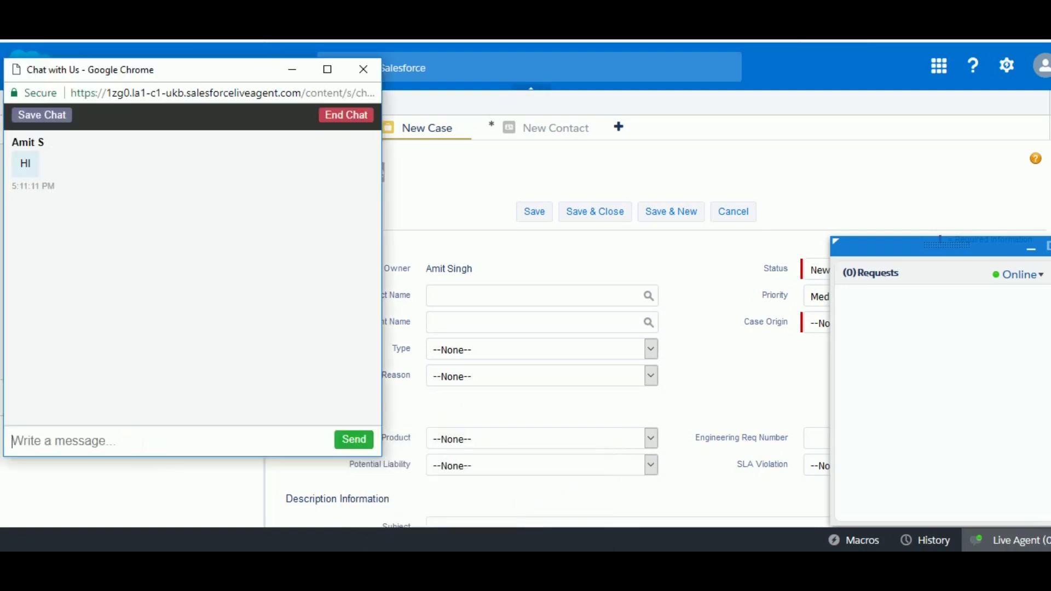
text(Hi)
key(Return)
- End the chat from the visitor's side and close the visitor's chat window
click(340, 116)
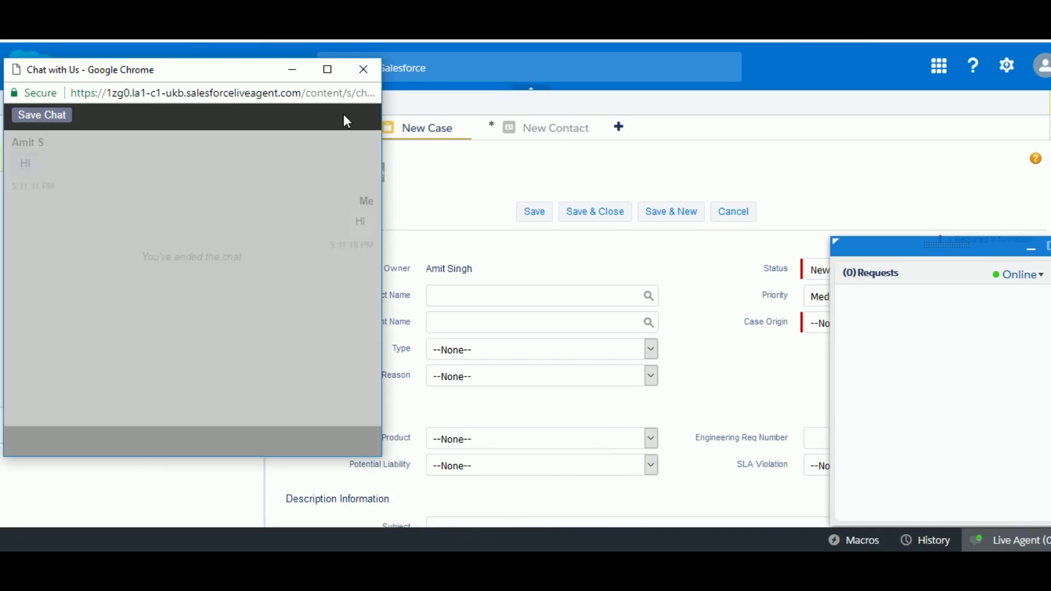
click(363, 69)
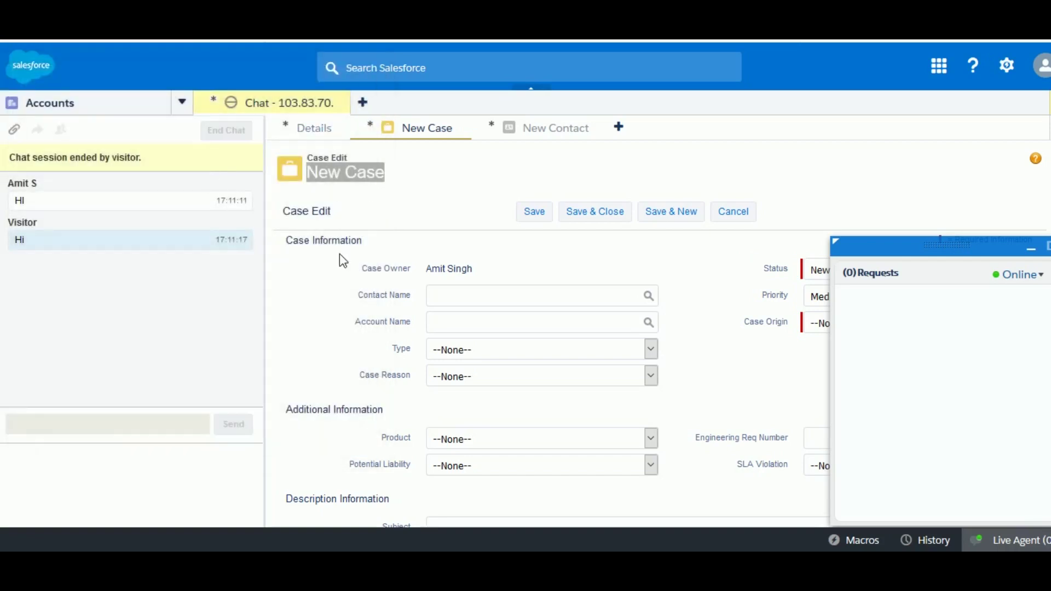
- Minimize the Live Agent widget, set the new case's Case Origin to Email, and save the case
click(546, 218)
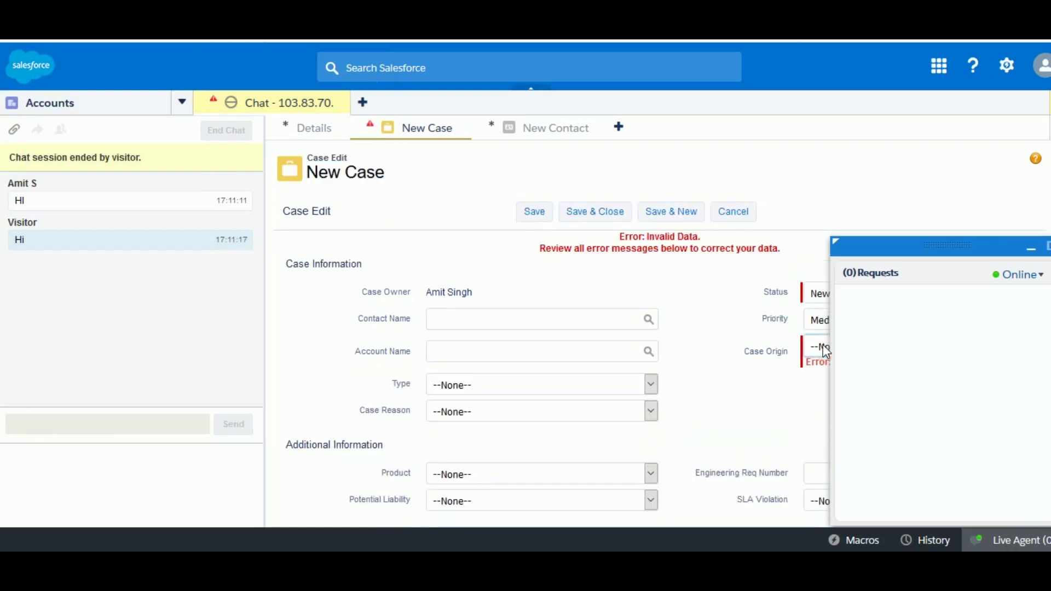
click(825, 348)
click(1032, 253)
click(846, 343)
click(846, 403)
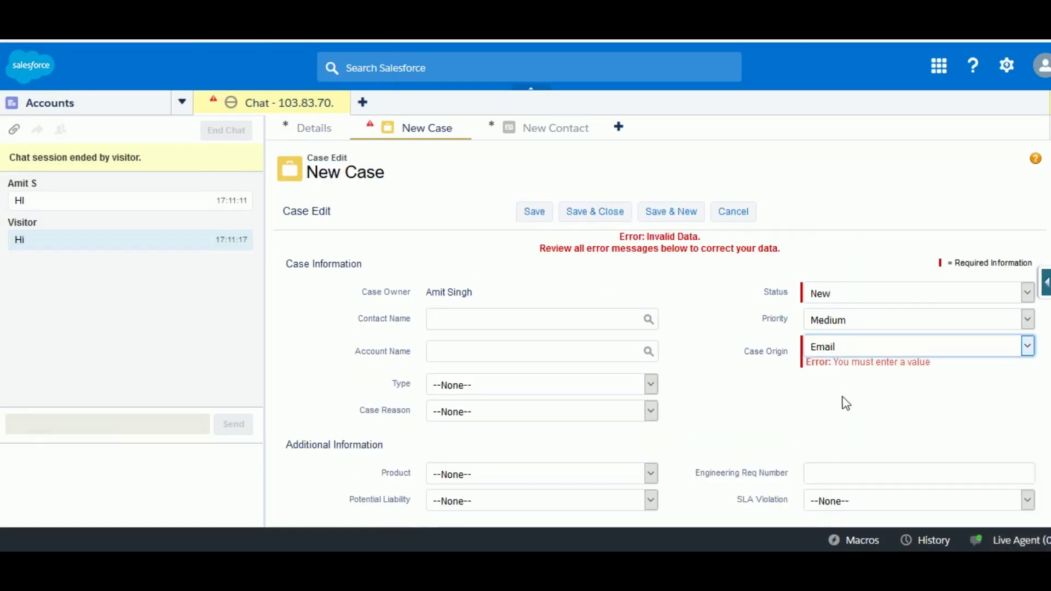
click(585, 216)
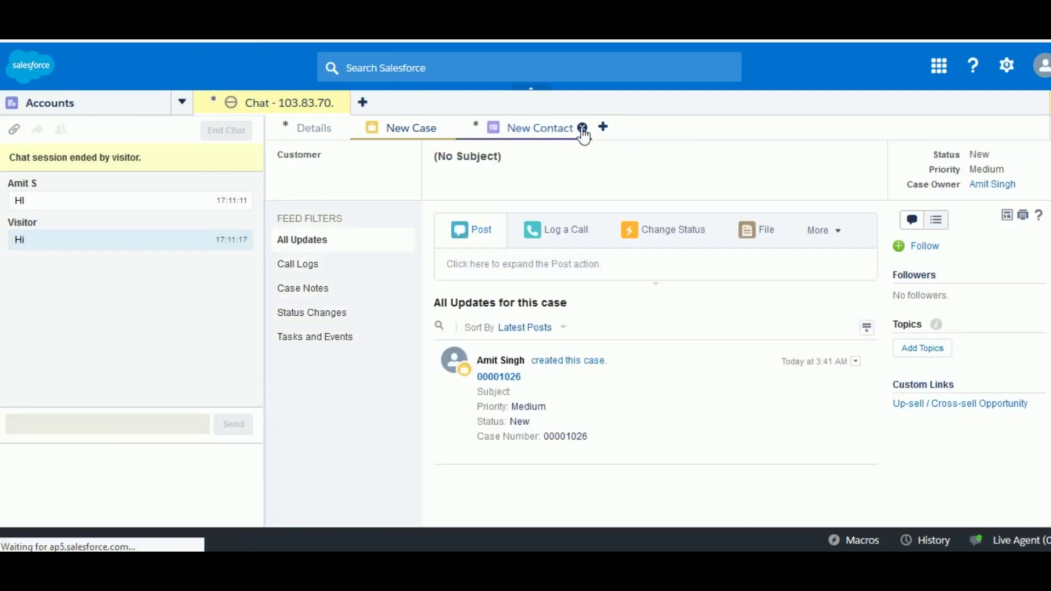
- Close the blank New Contact form without saving its changes
click(578, 131)
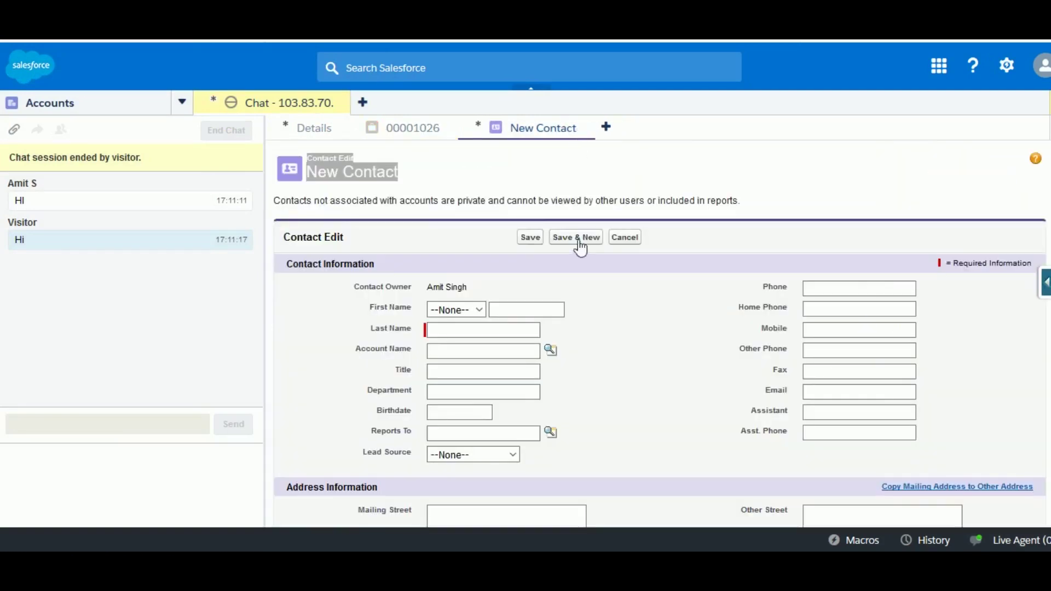
click(587, 128)
click(682, 372)
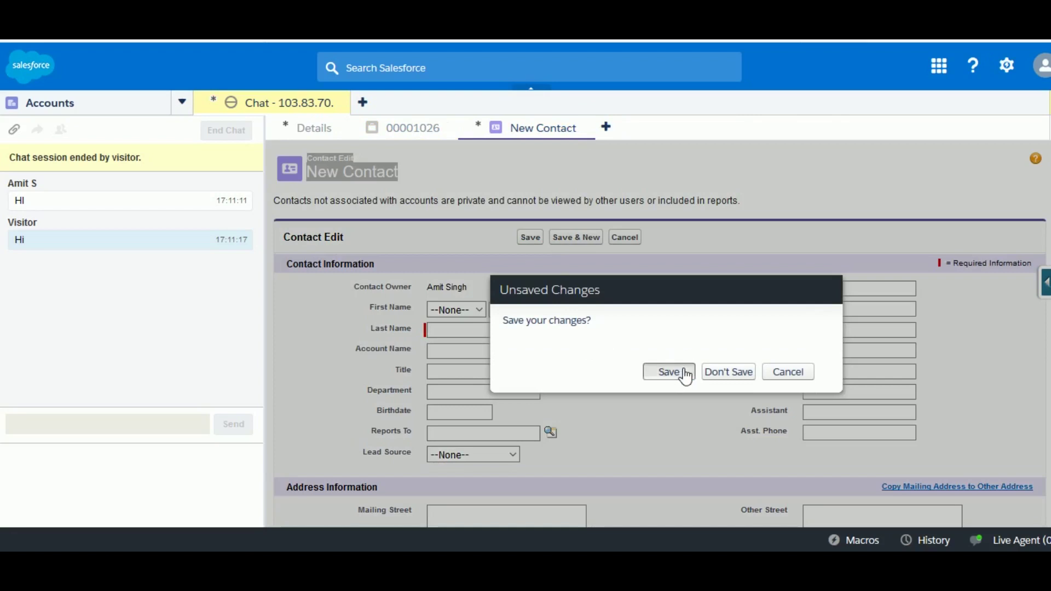
click(586, 128)
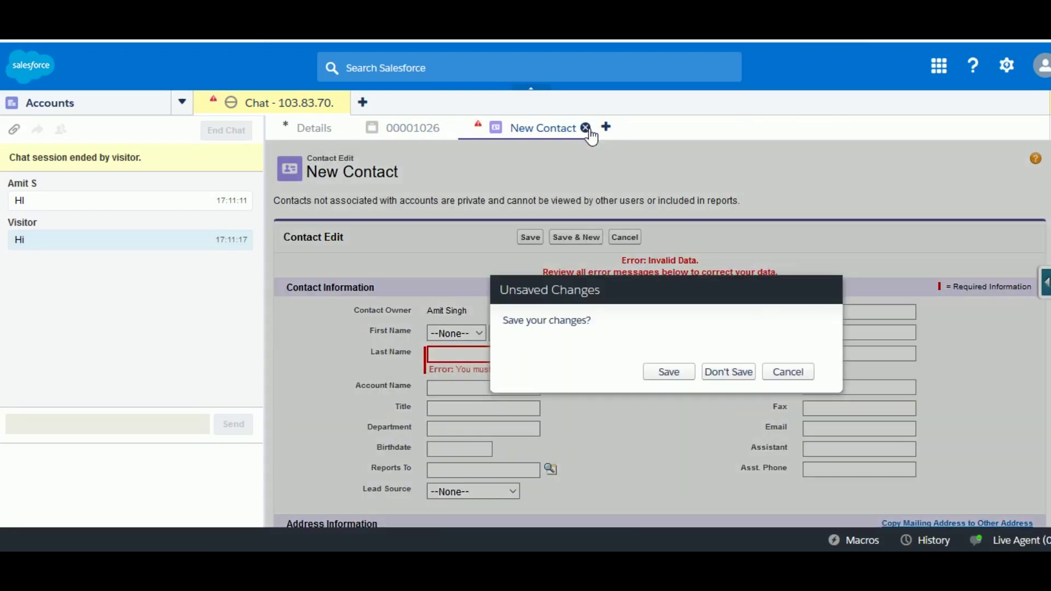
click(733, 378)
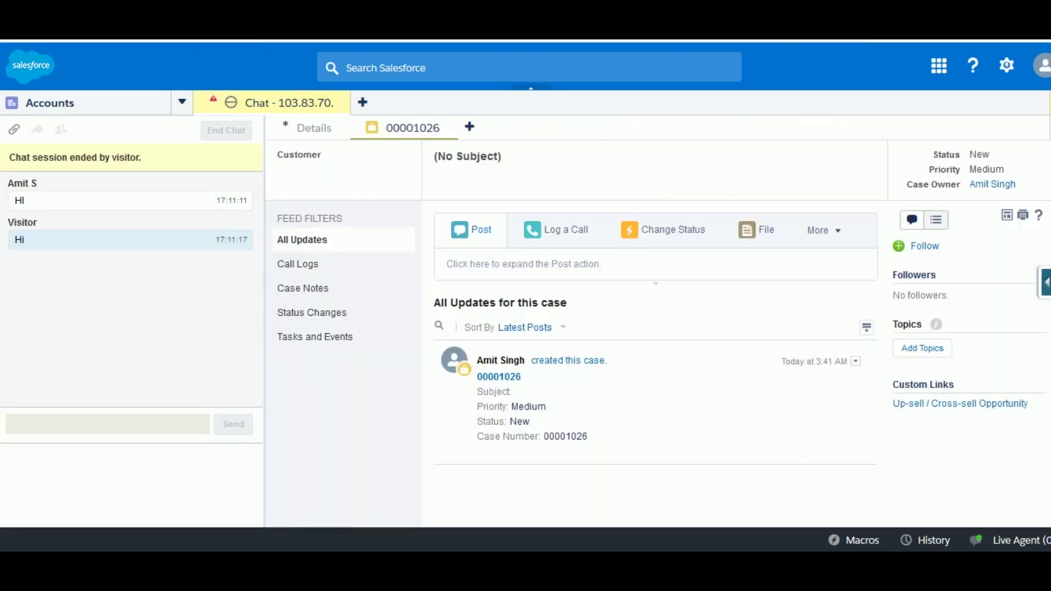
- View the visitor details of the ended chat and close the whole chat tab to return to the Accounts list
click(291, 131)
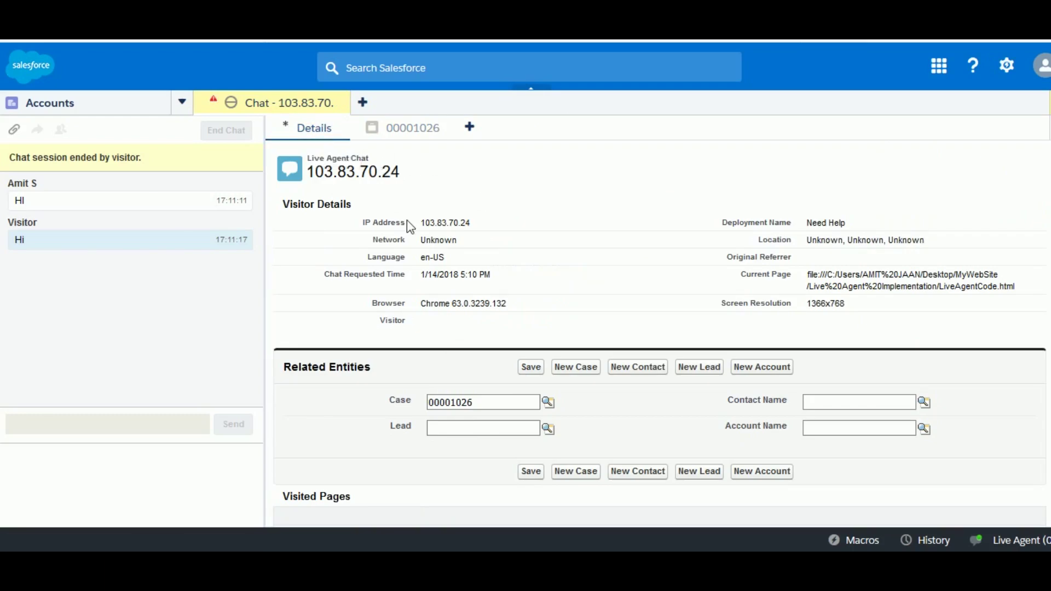
click(341, 103)
click(534, 360)
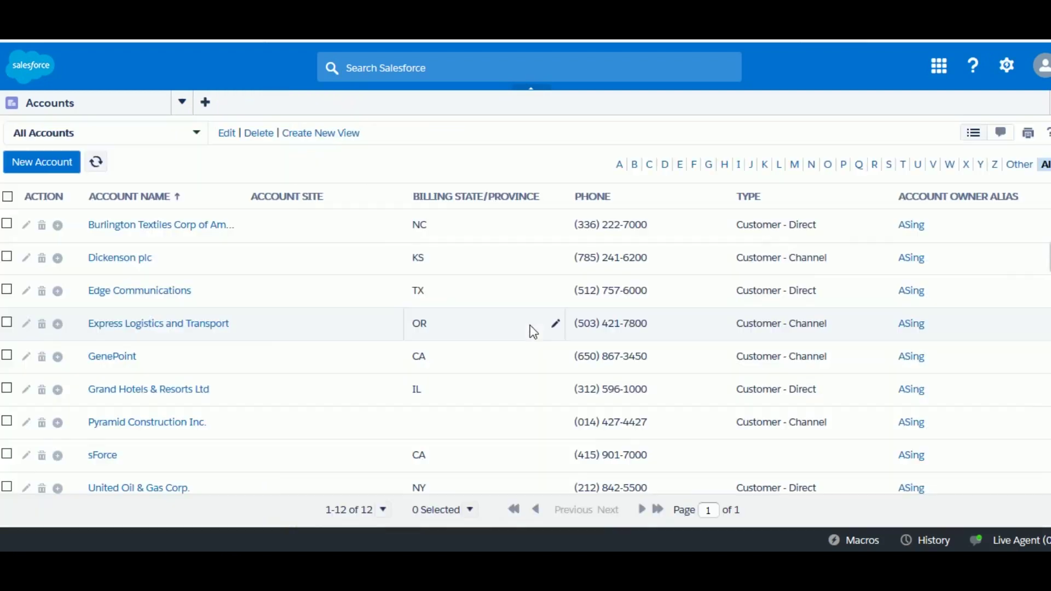